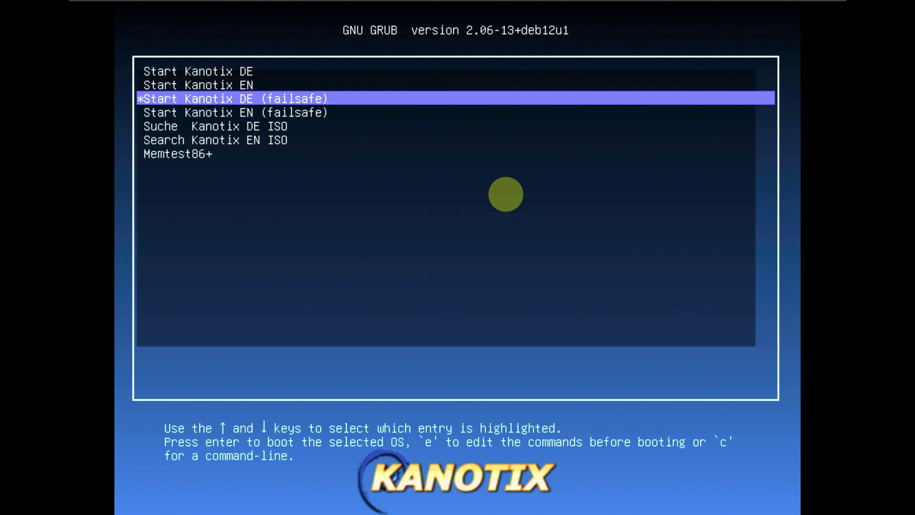
Step: Boot the live system with the Start Kanotix EN entry
{"action": "key", "text": "Up"}
{"action": "key", "text": "Up"}
{"action": "key", "text": "Up"}
{"action": "key", "text": "Up"}
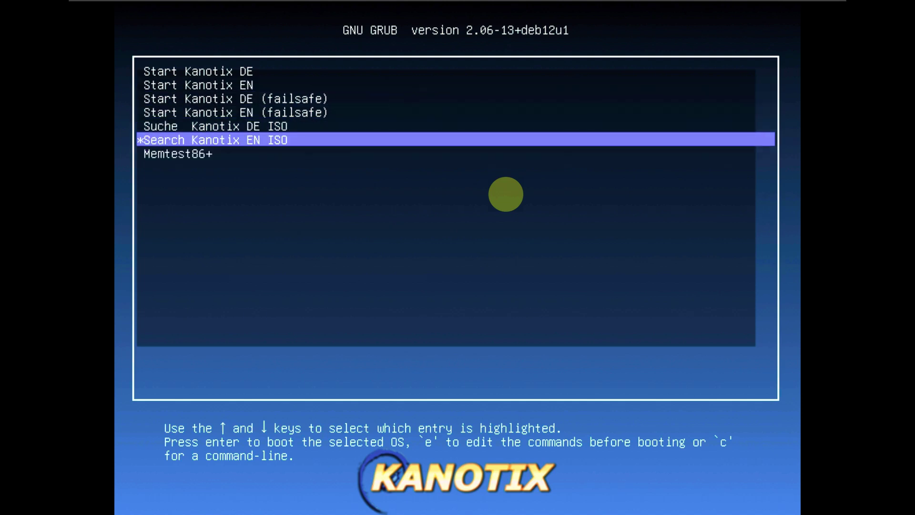
{"action": "key", "text": "Up"}
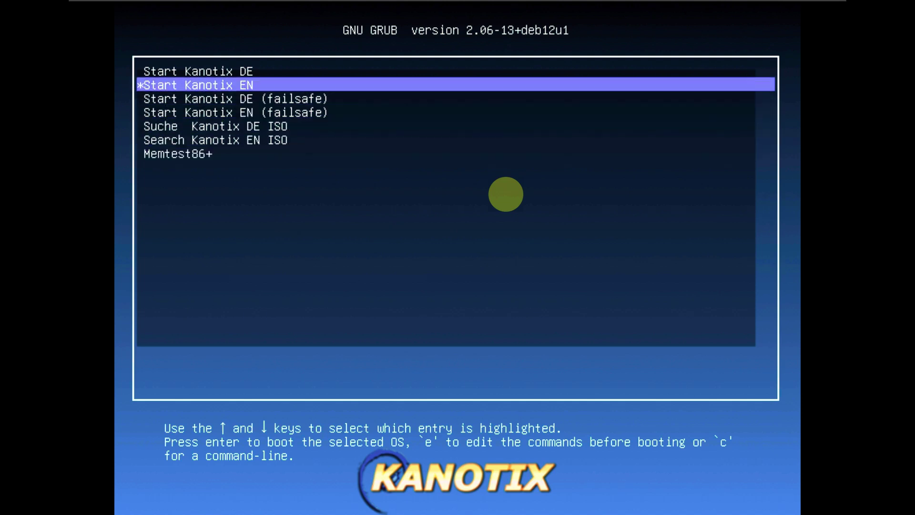
{"action": "key", "text": "Return"}
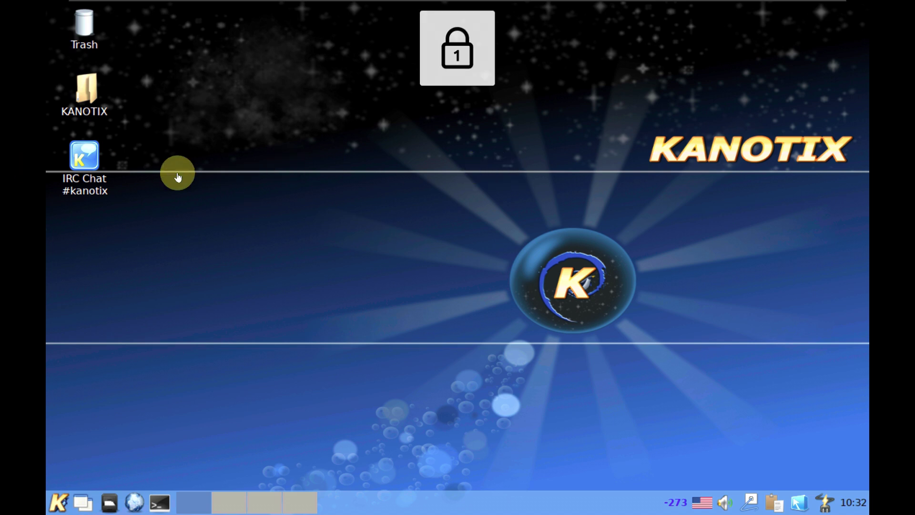
Step: Open the Task Manager and maximize its window
{"action": "left_click", "coordinate": [57, 504]}
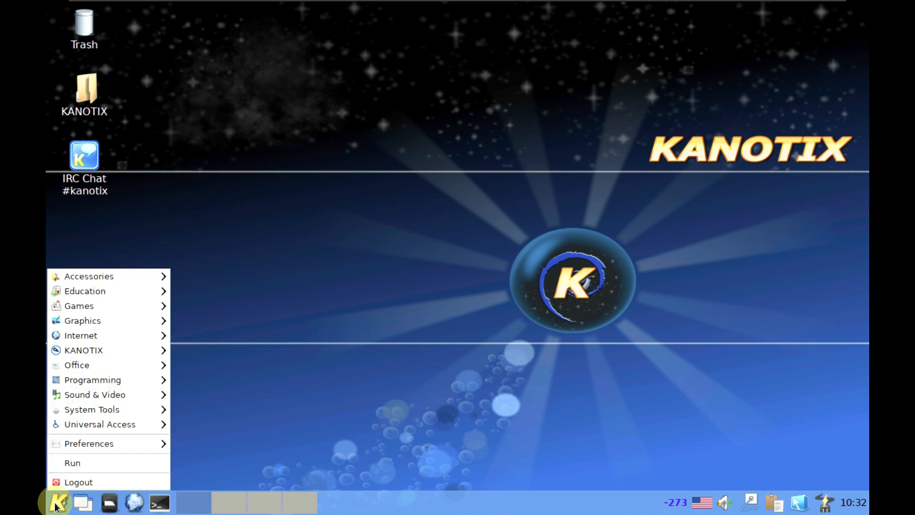
{"action": "mouse_move", "coordinate": [86, 413]}
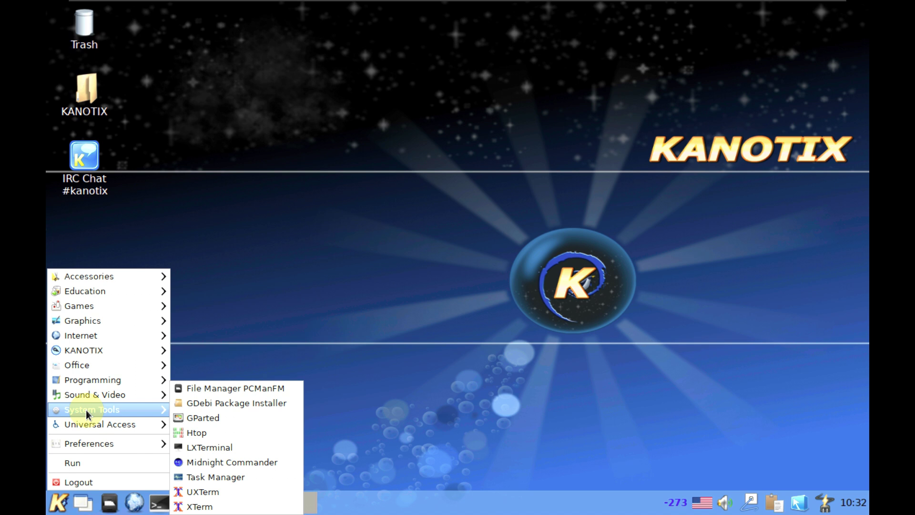
{"action": "left_click", "coordinate": [224, 477]}
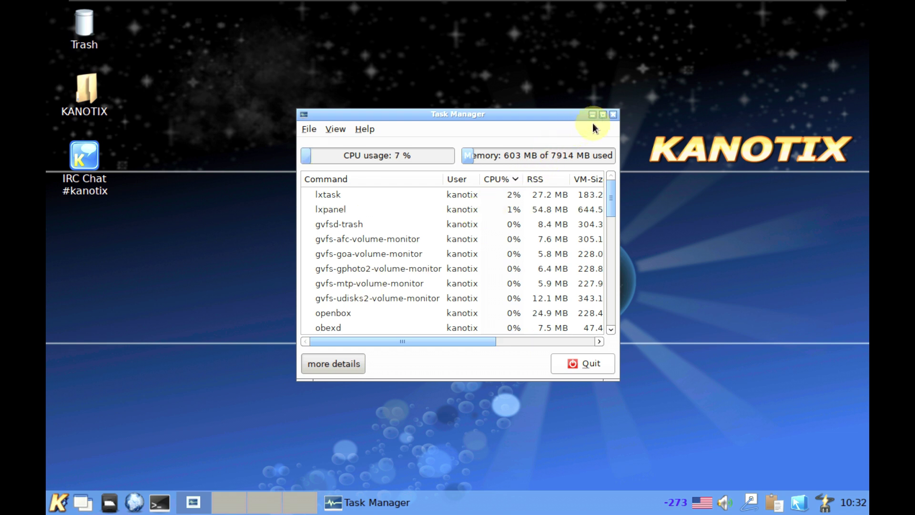
{"action": "left_click", "coordinate": [603, 114]}
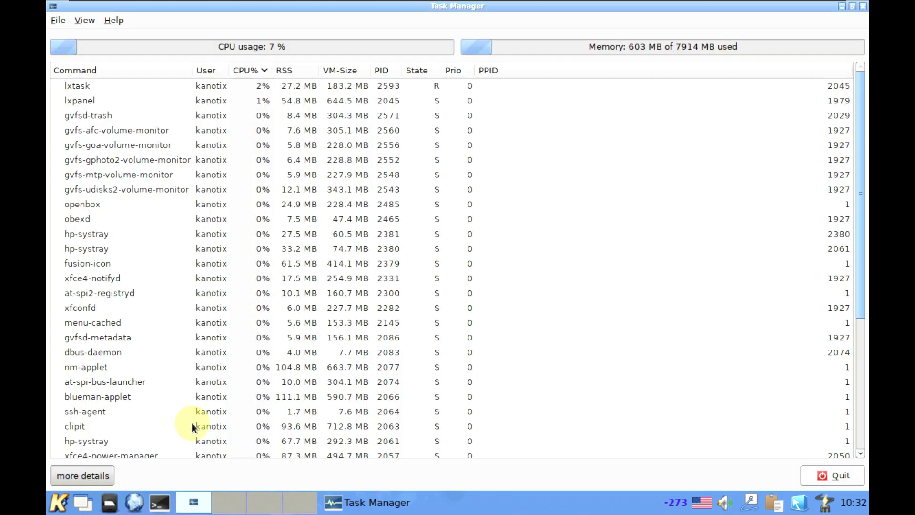
Step: Set the monitor resolution to 1920x1080 in the display settings, apply it and confirm the change
{"action": "left_click", "coordinate": [60, 503]}
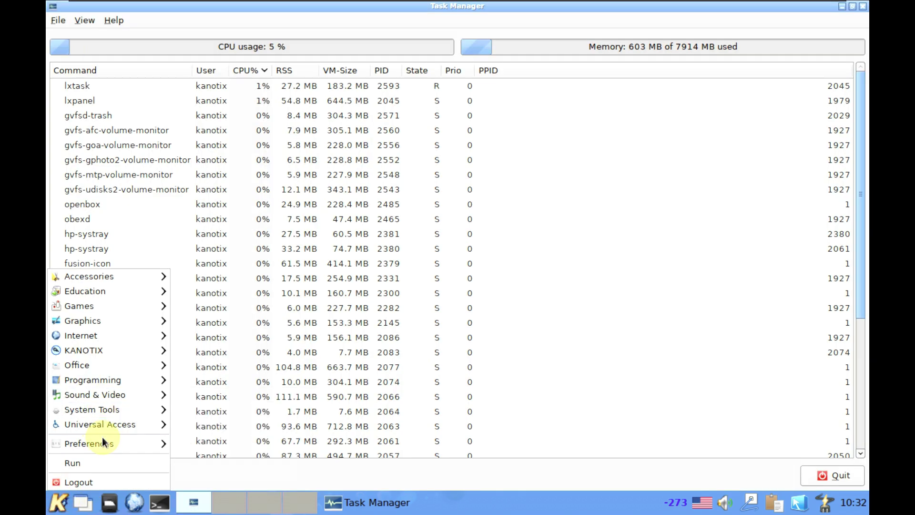
{"action": "mouse_move", "coordinate": [104, 443]}
{"action": "left_click", "coordinate": [221, 433]}
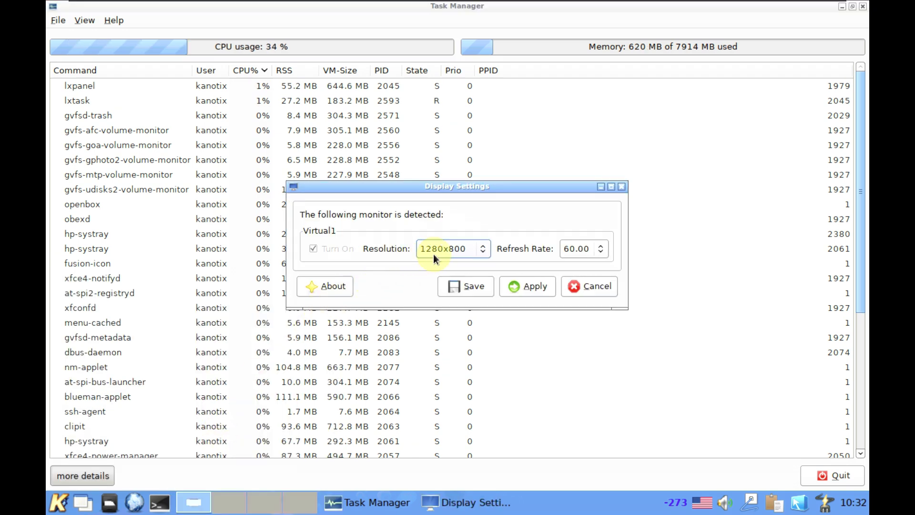
{"action": "left_click", "coordinate": [434, 253]}
{"action": "left_click", "coordinate": [448, 434]}
{"action": "left_click", "coordinate": [519, 288]}
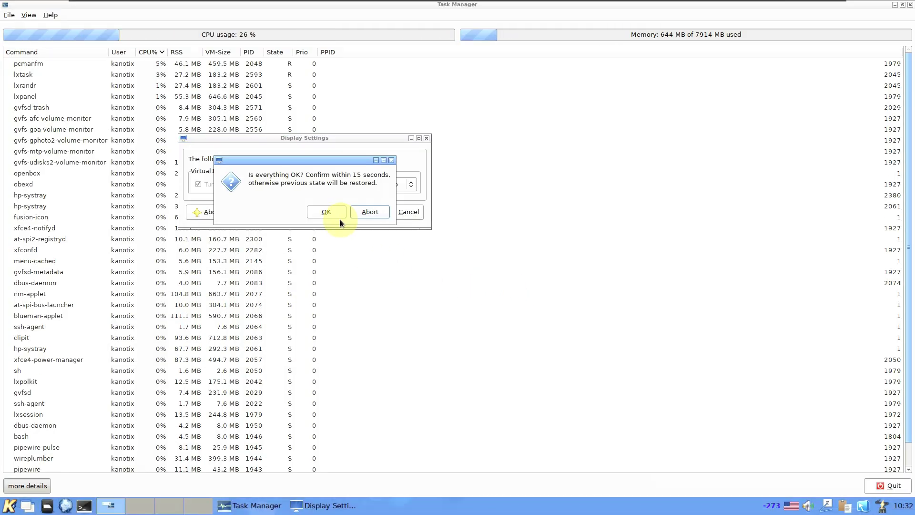
{"action": "left_click", "coordinate": [330, 214]}
Step: View the version information of the display settings tool, then dismiss the display settings
{"action": "left_click", "coordinate": [206, 212]}
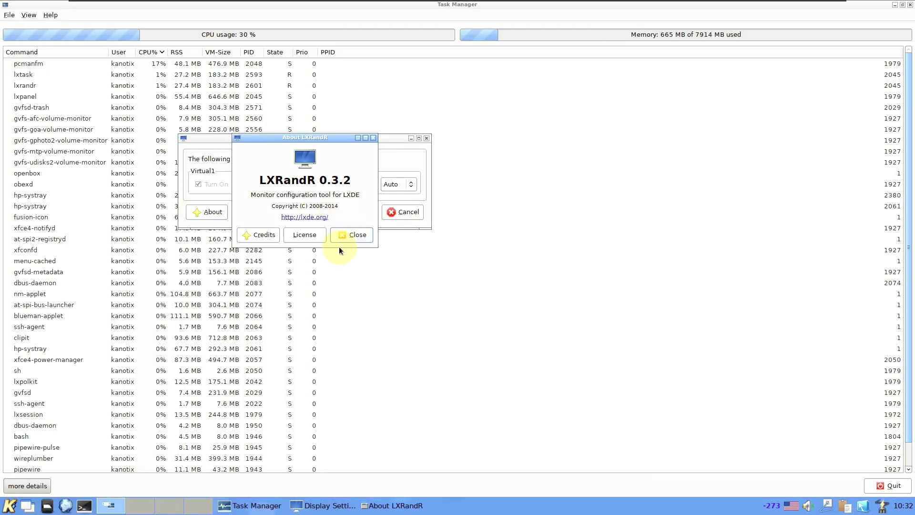
{"action": "left_click", "coordinate": [342, 234]}
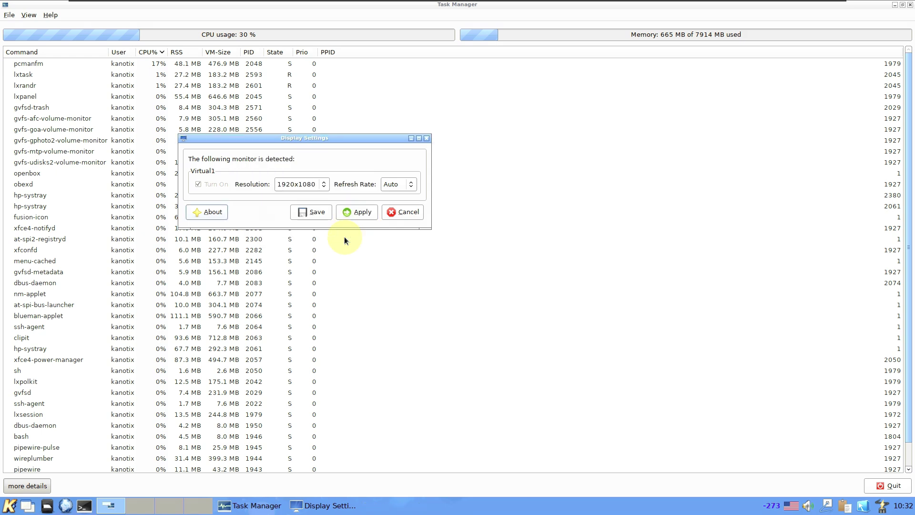
{"action": "left_click", "coordinate": [396, 216]}
Step: Examine the end of the process list and check the Task Manager's version information
{"action": "scroll", "coordinate": [395, 221], "scroll_direction": "down", "scroll_amount": 1}
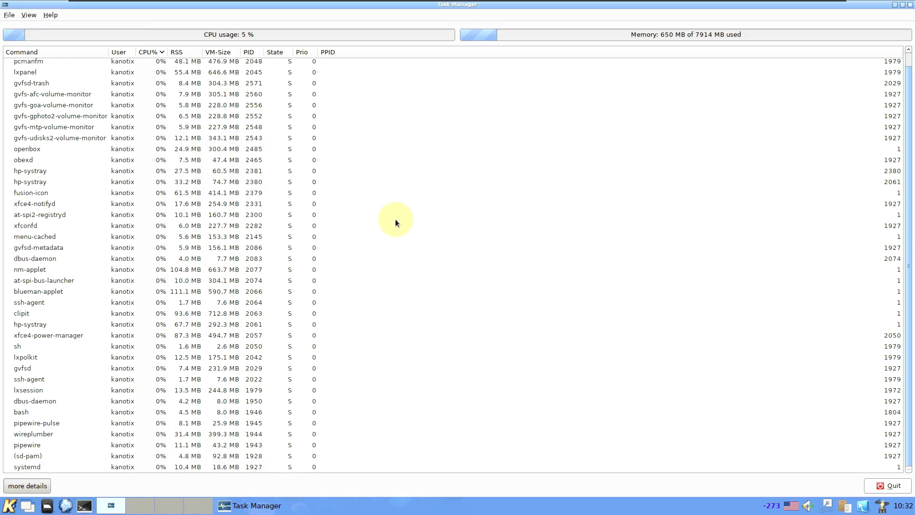
{"action": "left_click", "coordinate": [52, 15]}
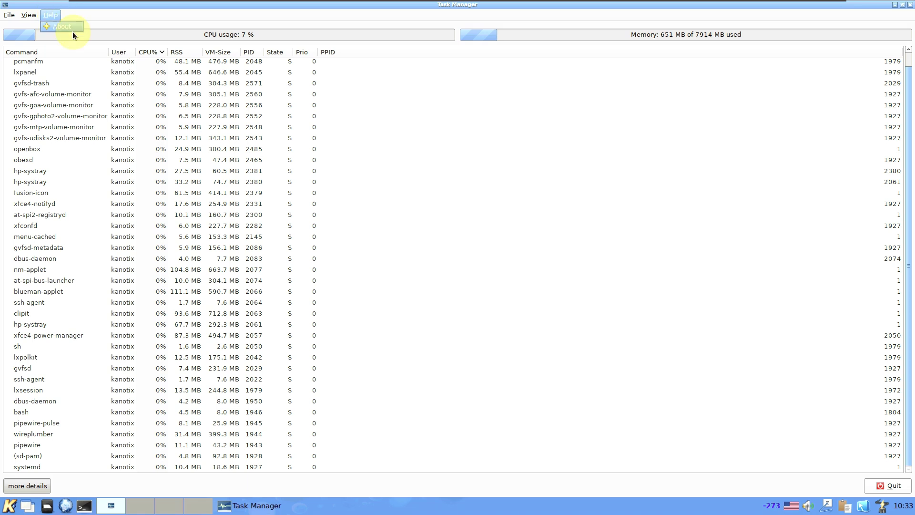
{"action": "left_click", "coordinate": [72, 25]}
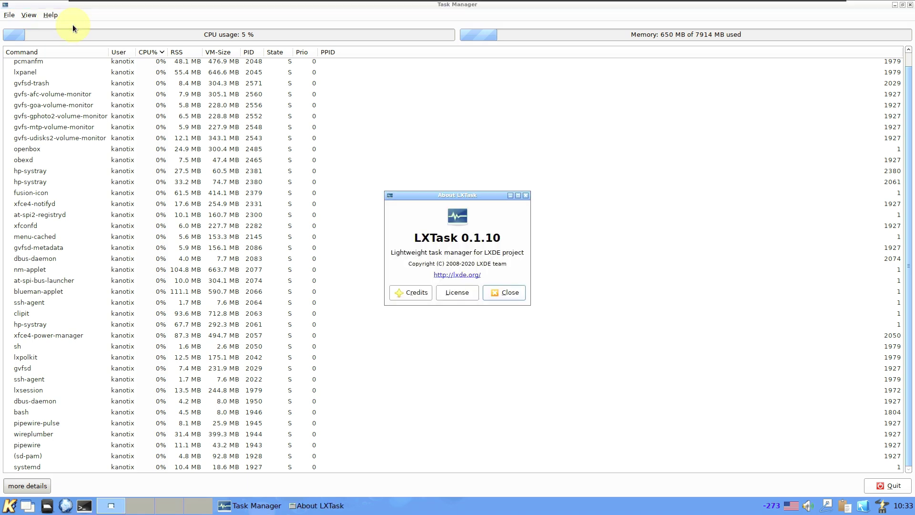
{"action": "left_click", "coordinate": [508, 291]}
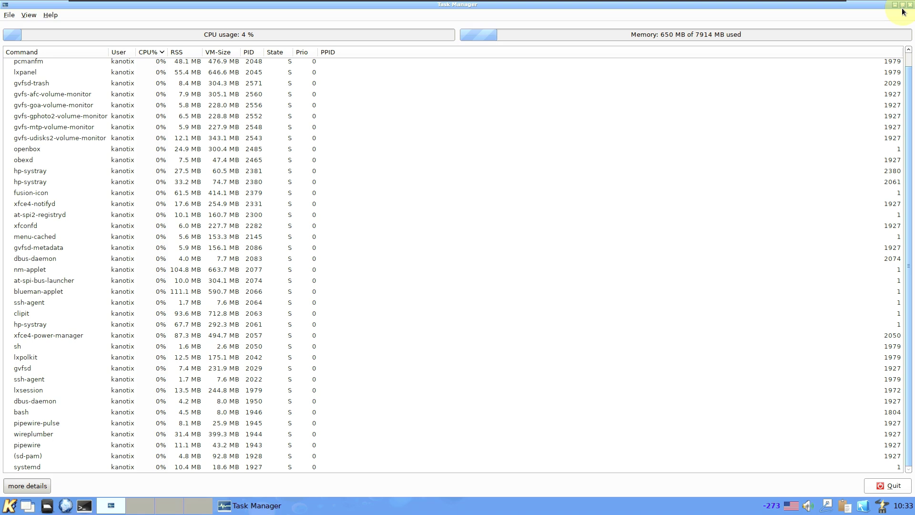
Step: Restore the Task Manager to its small window size and place it in the upper-right corner of the desktop
{"action": "double_click", "coordinate": [546, 9]}
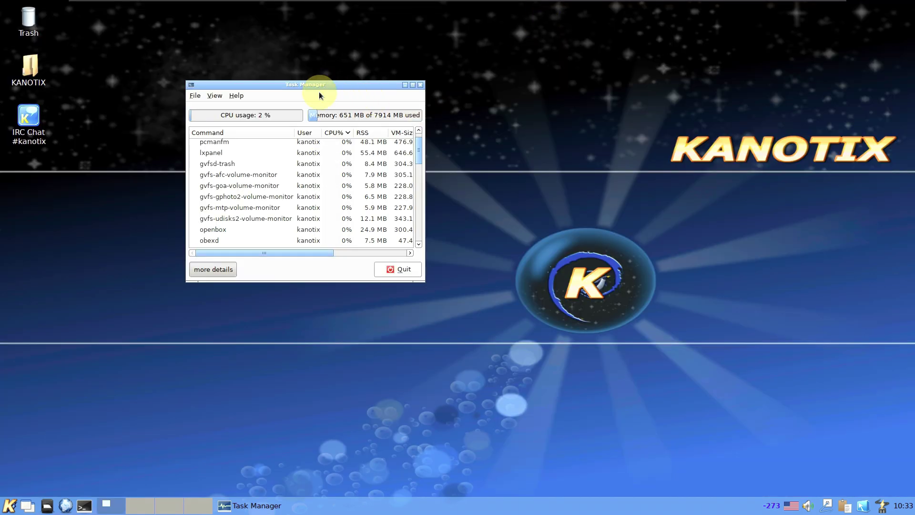
{"action": "left_click_drag", "start_coordinate": [319, 87], "coordinate": [814, 4]}
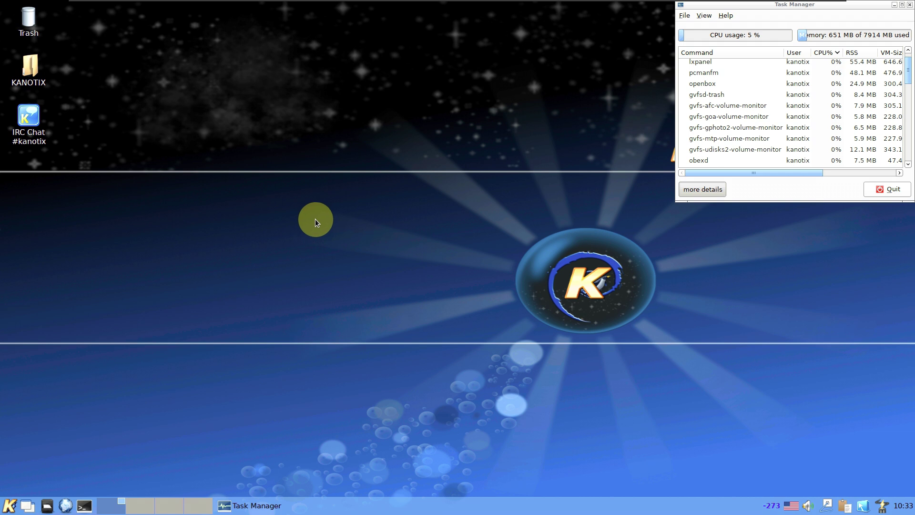
Step: Launch Firefox ESR
{"action": "left_click", "coordinate": [11, 506]}
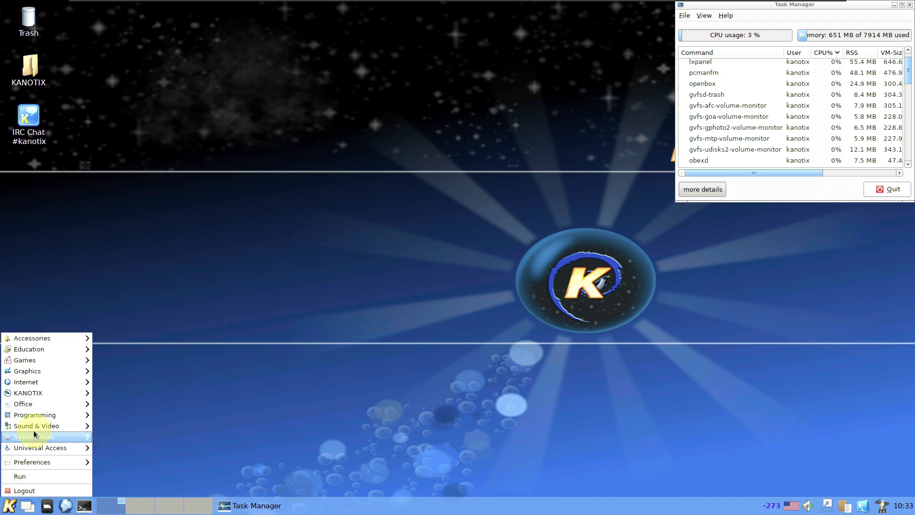
{"action": "mouse_move", "coordinate": [48, 384]}
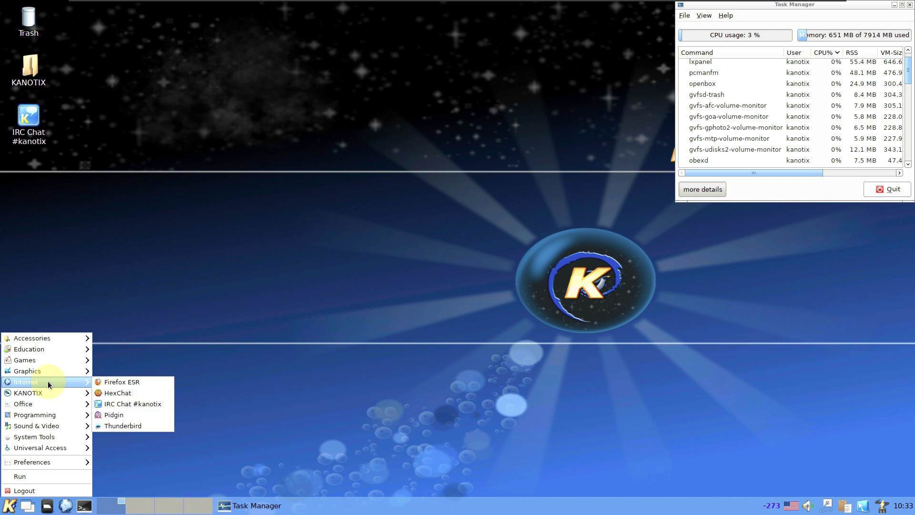
{"action": "left_click", "coordinate": [145, 382]}
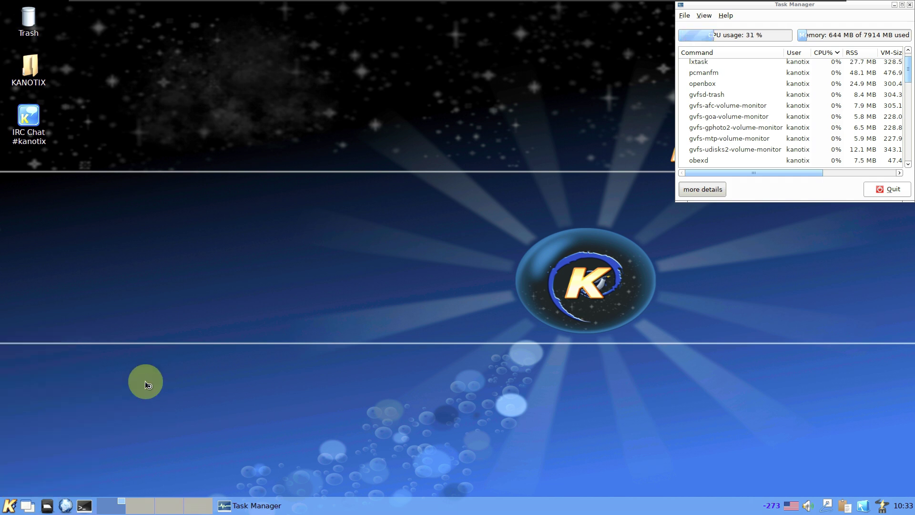
Step: Examine the running processes in the enlarged Task Manager while Firefox loads, recheck its version information, and restore the small window
{"action": "scroll", "coordinate": [715, 135], "scroll_direction": "down", "scroll_amount": 5}
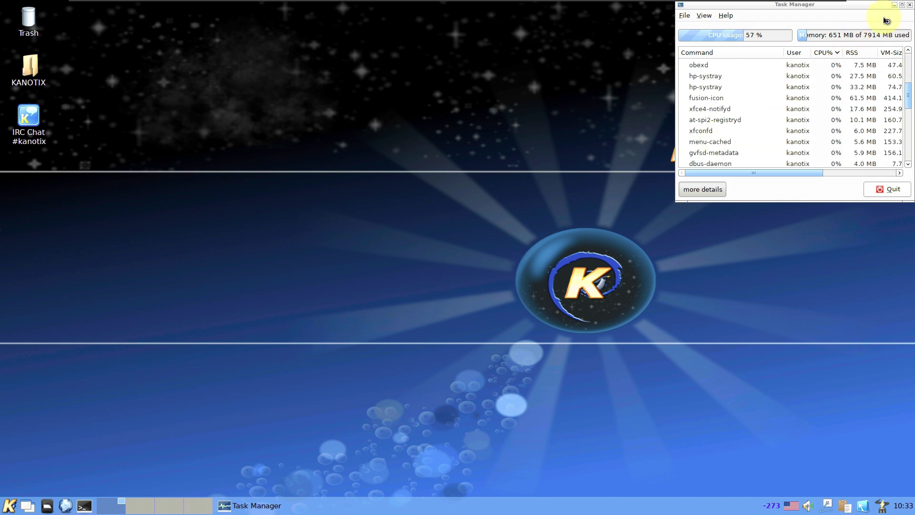
{"action": "left_click", "coordinate": [904, 5]}
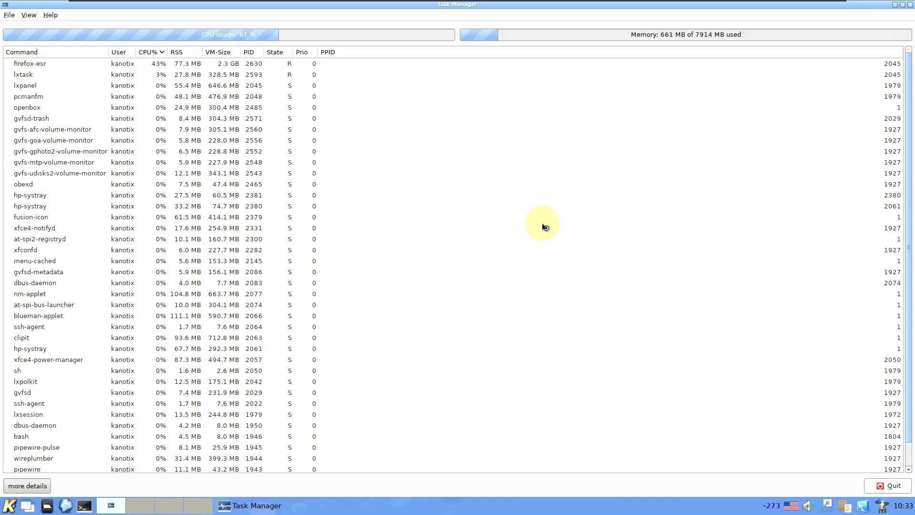
{"action": "scroll", "coordinate": [542, 247], "scroll_direction": "up", "scroll_amount": 1}
{"action": "left_click", "coordinate": [55, 16]}
{"action": "left_click", "coordinate": [60, 26]}
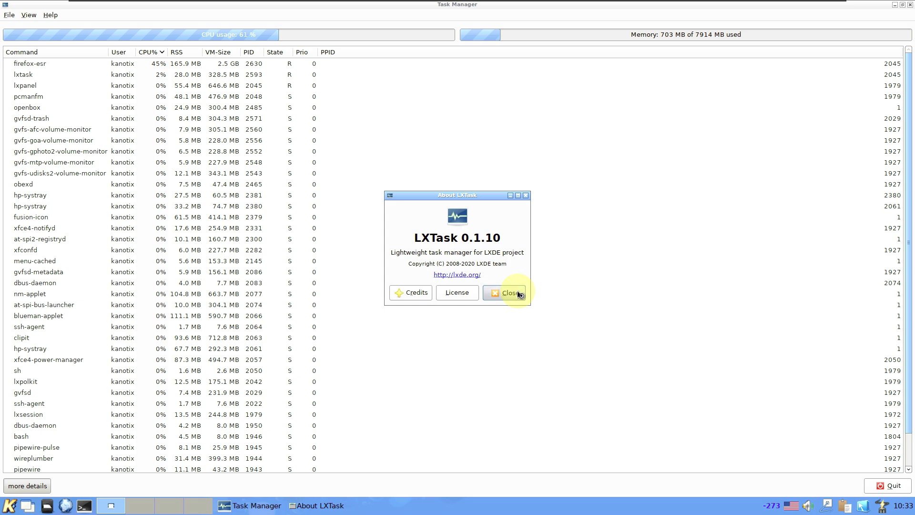
{"action": "left_click", "coordinate": [521, 294]}
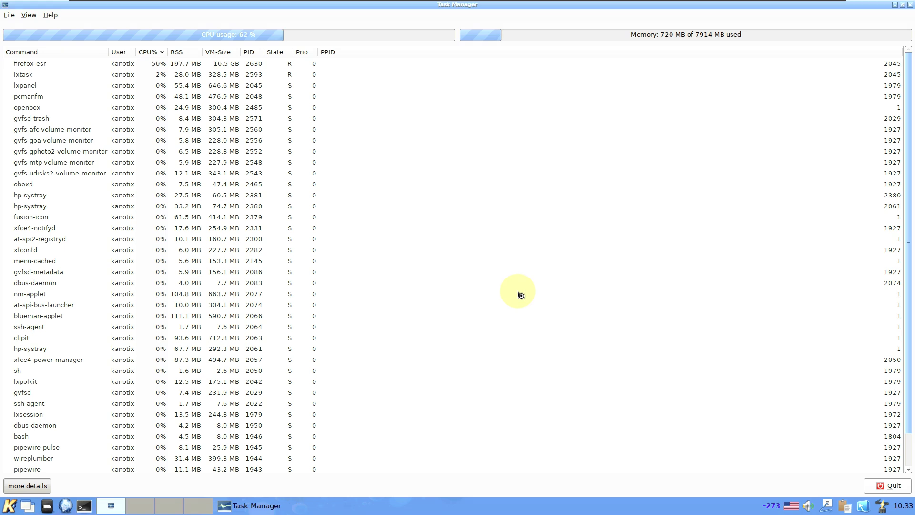
{"action": "scroll", "coordinate": [519, 294], "scroll_direction": "down", "scroll_amount": 1}
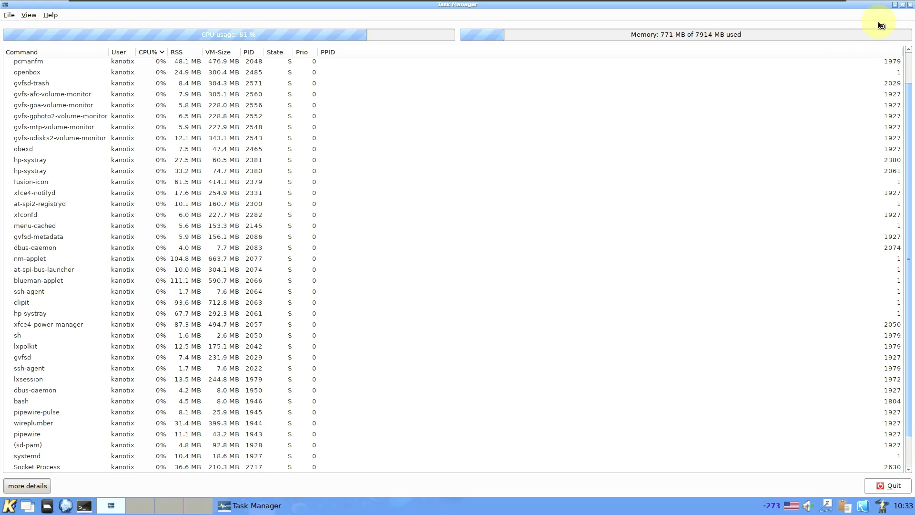
{"action": "left_click", "coordinate": [903, 6]}
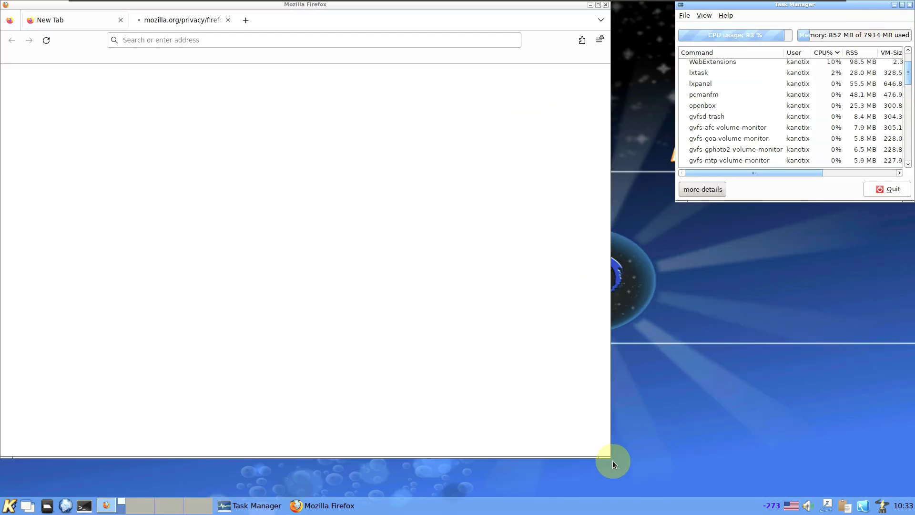
Step: Enlarge the Firefox window to fill the space beside the Task Manager and close the Firefox Privacy Notice tab
{"action": "left_click_drag", "start_coordinate": [604, 455], "coordinate": [669, 498]}
{"action": "left_click", "coordinate": [313, 248]}
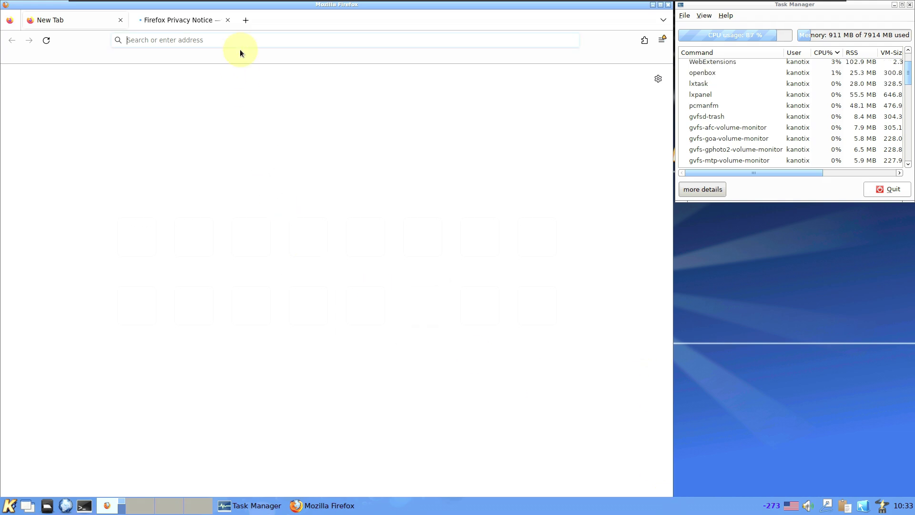
{"action": "left_click", "coordinate": [229, 21]}
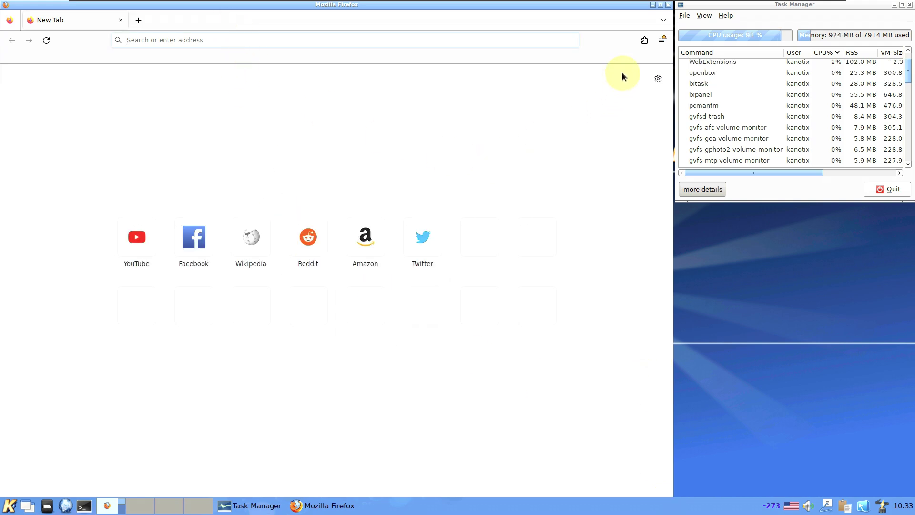
Step: Check the installed Firefox version in its About information and close that window
{"action": "left_click", "coordinate": [662, 40]}
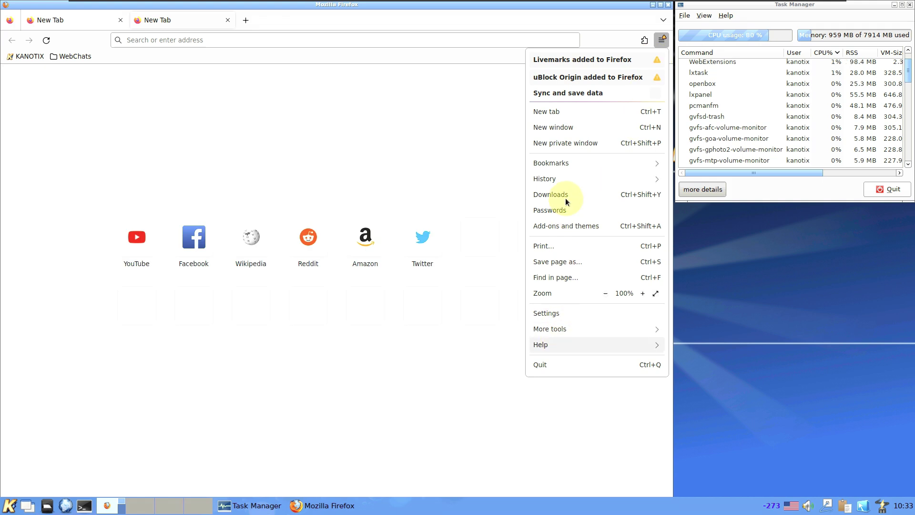
{"action": "left_click", "coordinate": [540, 345]}
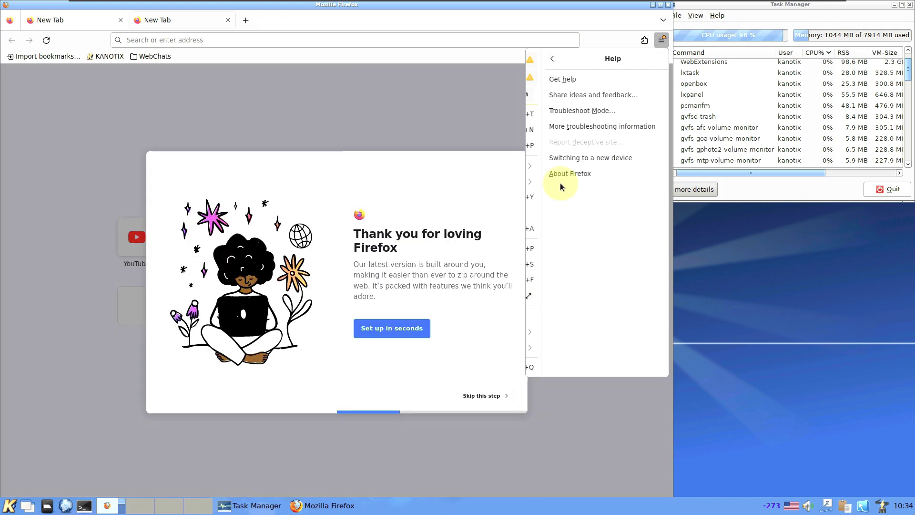
{"action": "left_click", "coordinate": [561, 174]}
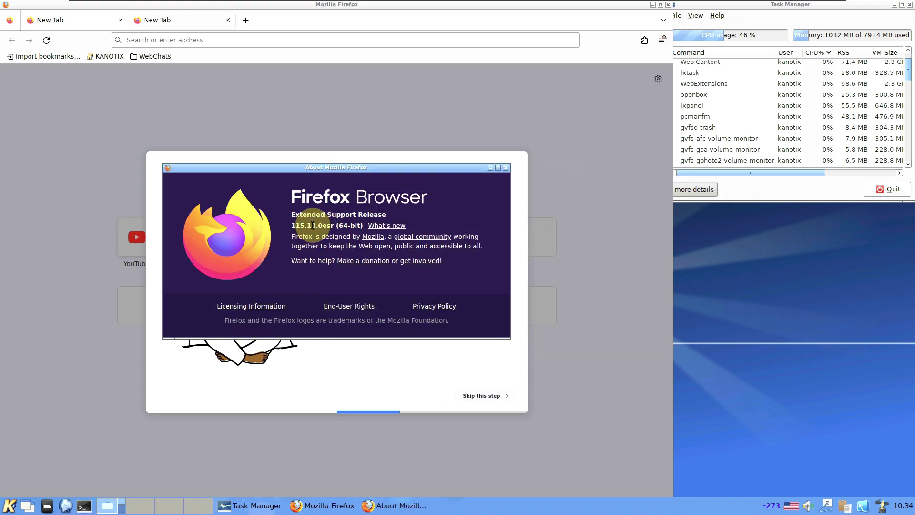
{"action": "left_click", "coordinate": [506, 167]}
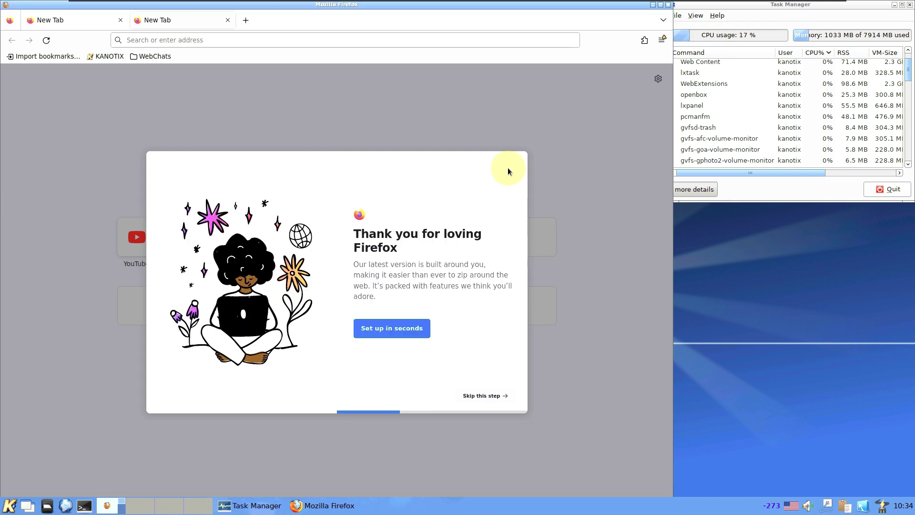
Step: Close the extra New Tab and open Firefox's about:support page in the remaining tab
{"action": "left_click", "coordinate": [227, 21]}
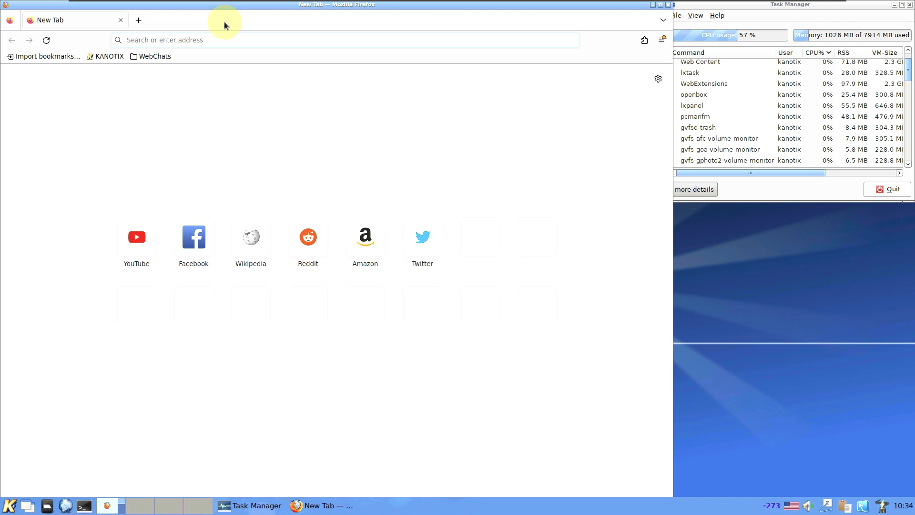
{"action": "left_click", "coordinate": [471, 39]}
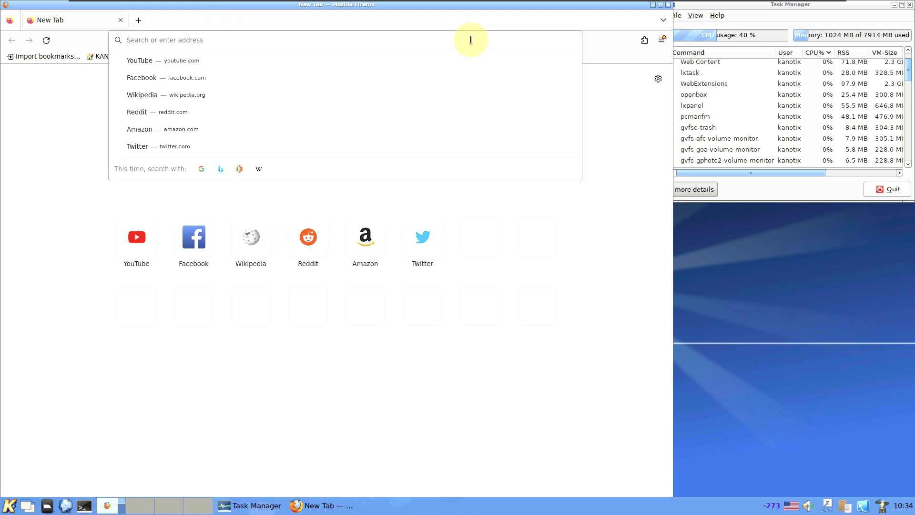
{"action": "type", "text": "abo"}
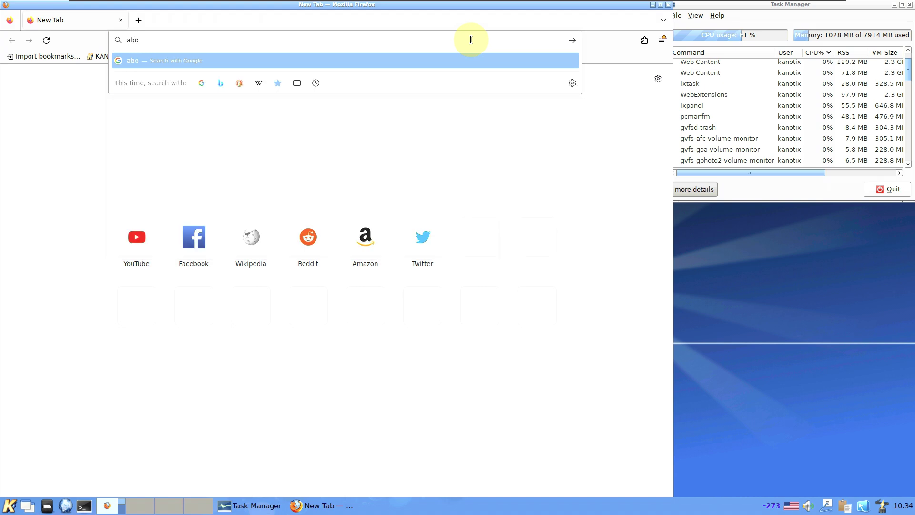
{"action": "type", "text": "ut"}
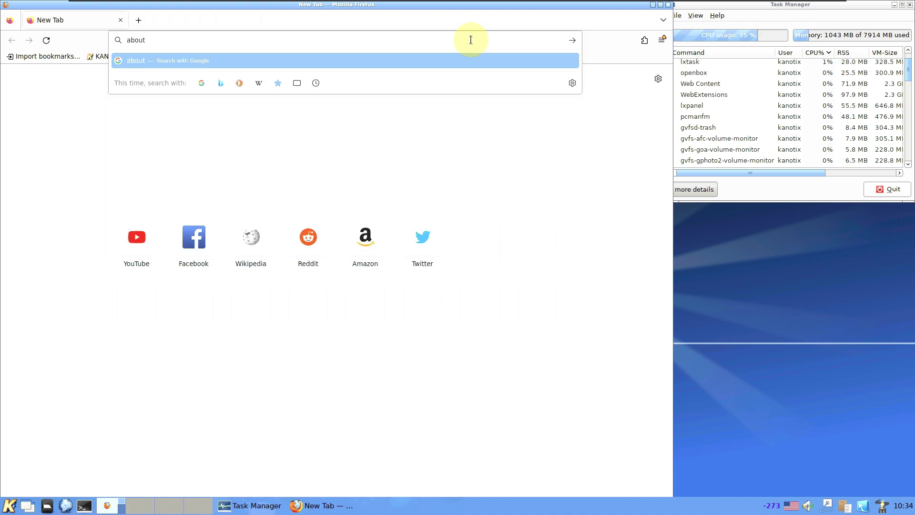
{"action": "type", "text": ":suppoort"}
{"action": "key", "text": "Return"}
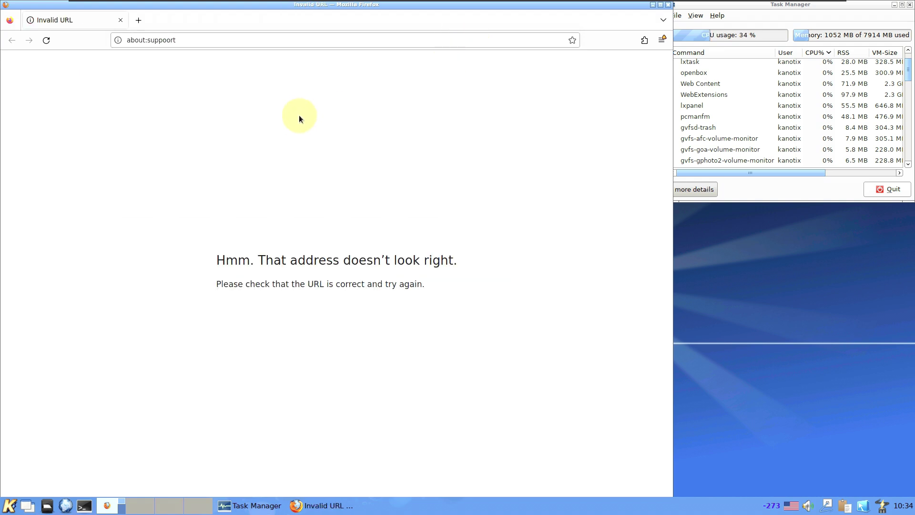
{"action": "left_click", "coordinate": [242, 38]}
{"action": "left_click", "coordinate": [242, 39]}
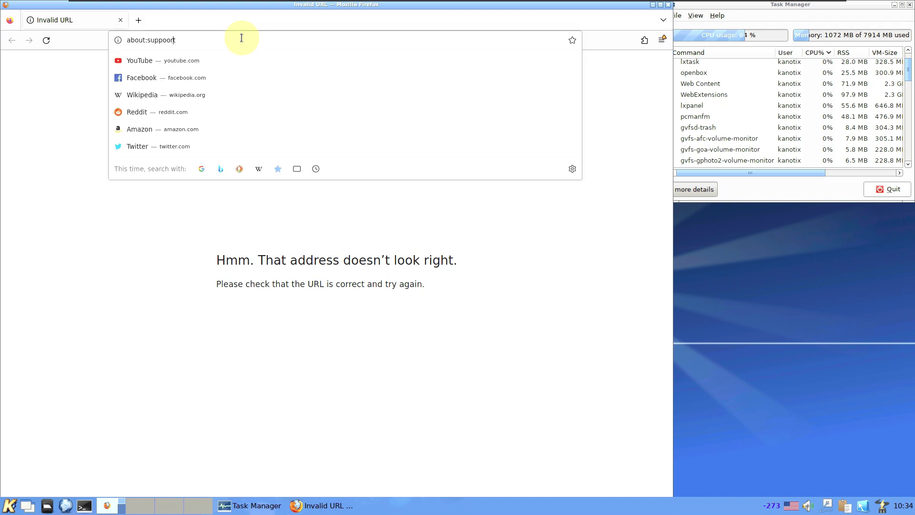
{"action": "key", "text": "Left"}
{"action": "key", "text": "Left"}
{"action": "key", "text": "BackSpace"}
{"action": "key", "text": "Return"}
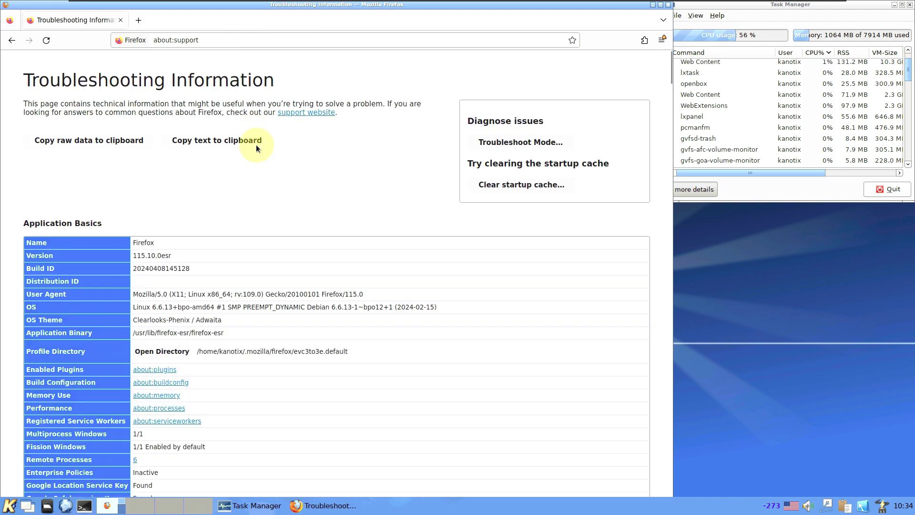
Step: Examine the Troubleshooting Information page from Application Basics through the graphics, media and experimental features sections, and return to its beginning
{"action": "scroll", "coordinate": [216, 253], "scroll_direction": "down", "scroll_amount": 4}
{"action": "scroll", "coordinate": [216, 253], "scroll_direction": "up", "scroll_amount": 4}
{"action": "scroll", "coordinate": [216, 253], "scroll_direction": "down", "scroll_amount": 7}
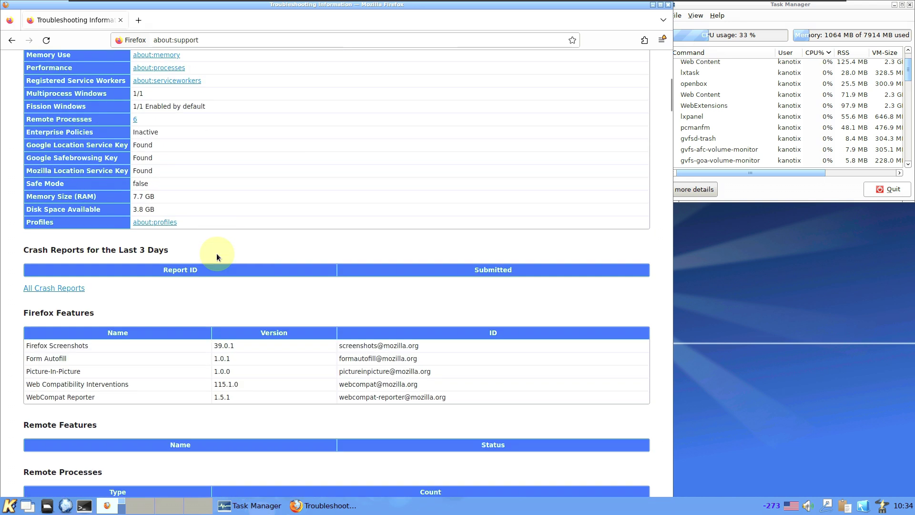
{"action": "scroll", "coordinate": [216, 254], "scroll_direction": "down", "scroll_amount": 3}
{"action": "scroll", "coordinate": [217, 253], "scroll_direction": "down", "scroll_amount": 6}
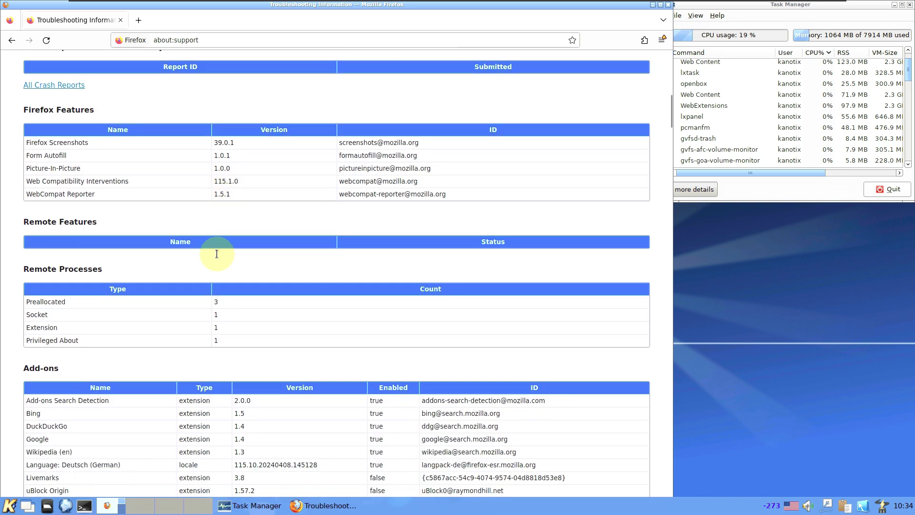
{"action": "scroll", "coordinate": [216, 258], "scroll_direction": "down", "scroll_amount": 15}
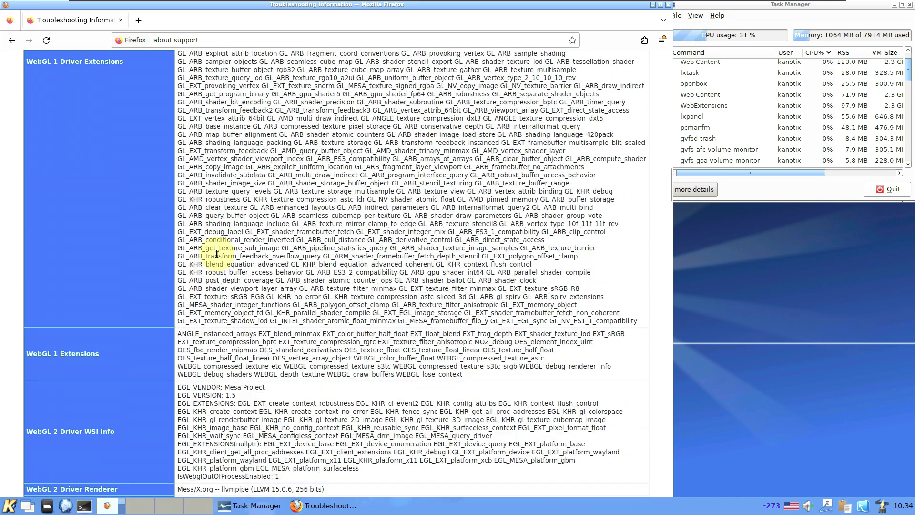
{"action": "scroll", "coordinate": [217, 254], "scroll_direction": "down", "scroll_amount": 2}
{"action": "scroll", "coordinate": [216, 253], "scroll_direction": "down", "scroll_amount": 16}
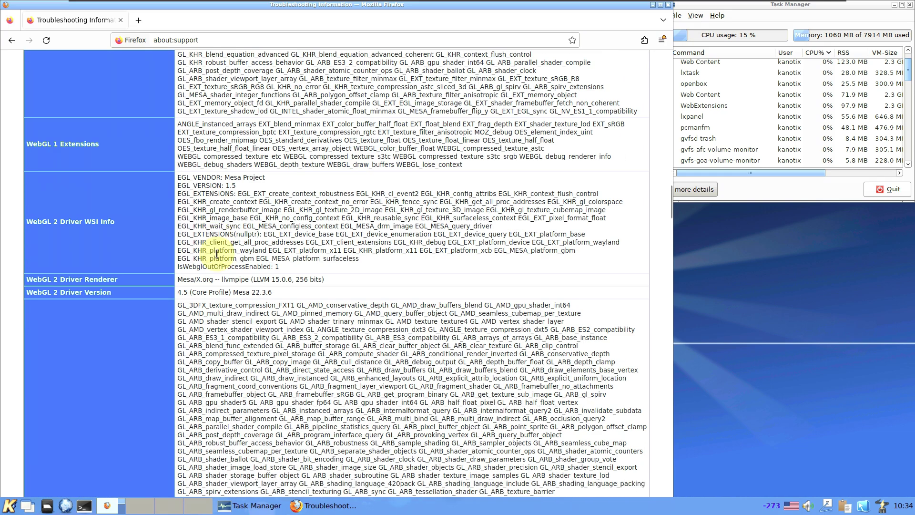
{"action": "scroll", "coordinate": [216, 253], "scroll_direction": "down", "scroll_amount": 20}
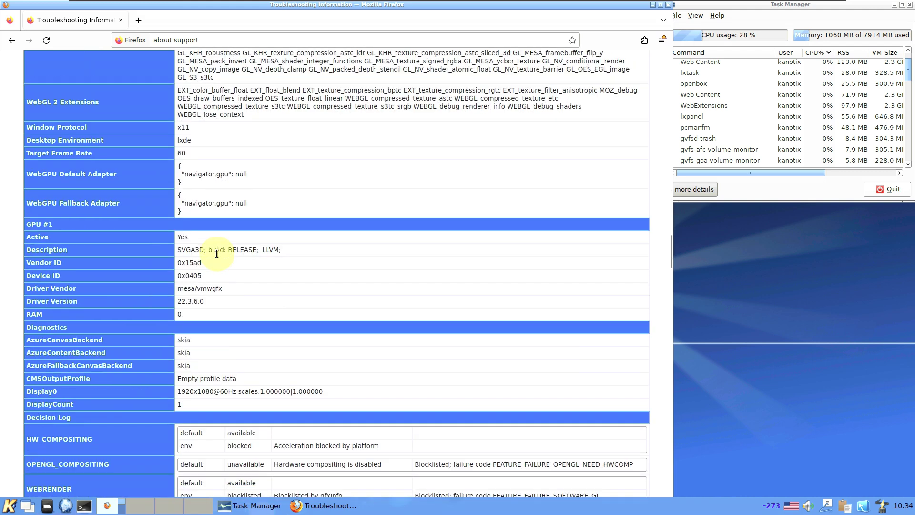
{"action": "scroll", "coordinate": [217, 256], "scroll_direction": "down", "scroll_amount": 20}
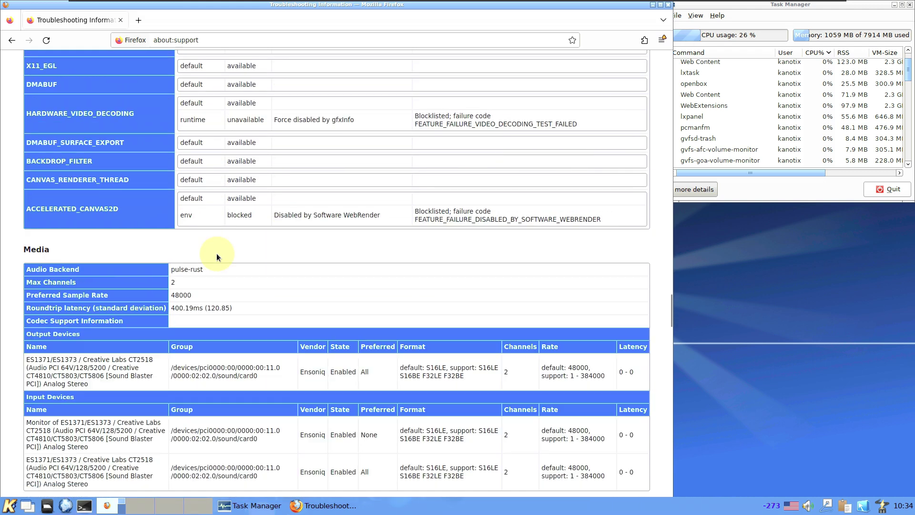
{"action": "scroll", "coordinate": [216, 256], "scroll_direction": "down", "scroll_amount": 12}
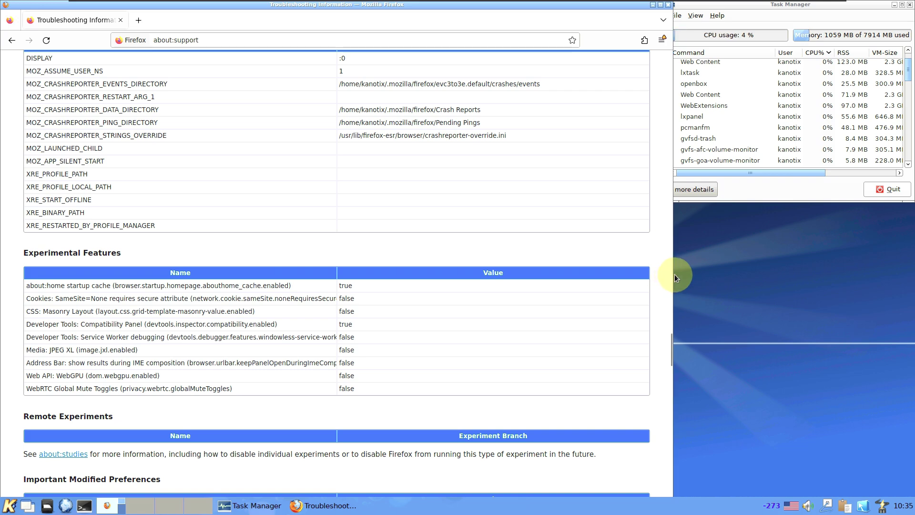
{"action": "key", "text": "Home"}
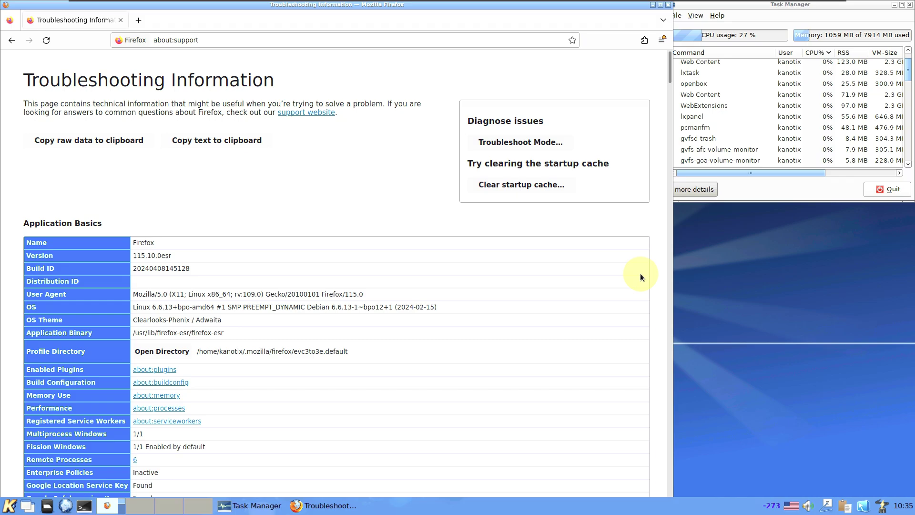
{"action": "mouse_move", "coordinate": [668, 83]}
{"action": "left_mouse_down"}
{"action": "mouse_move", "coordinate": [662, 503]}
{"action": "mouse_move", "coordinate": [673, 368]}
{"action": "mouse_move", "coordinate": [668, 83]}
{"action": "left_mouse_up"}
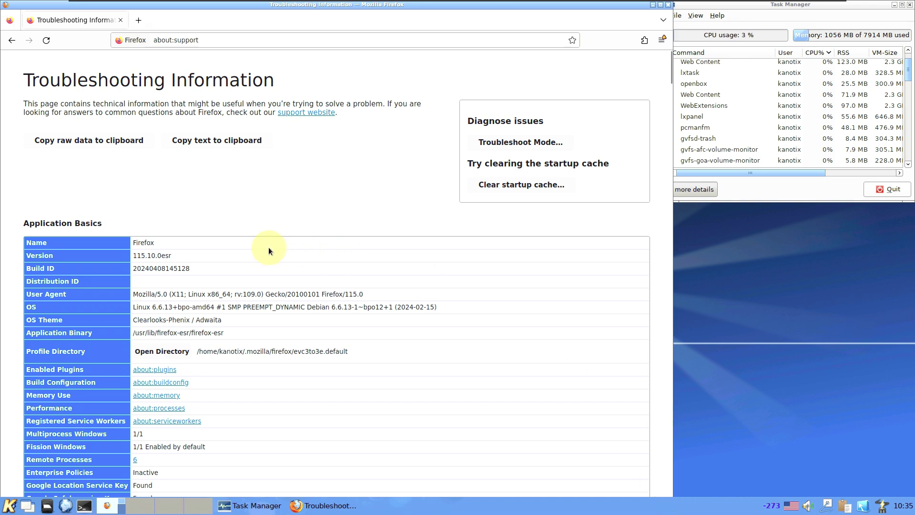
Step: Replace the Troubleshooting Information tab with a new one, load the KANOTIX bookmark and switch the website to English
{"action": "left_click", "coordinate": [138, 20]}
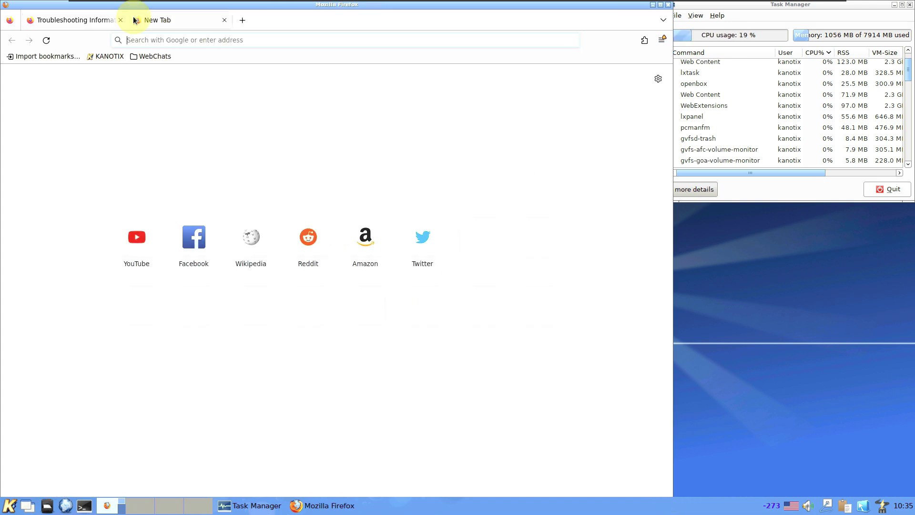
{"action": "left_click", "coordinate": [124, 20]}
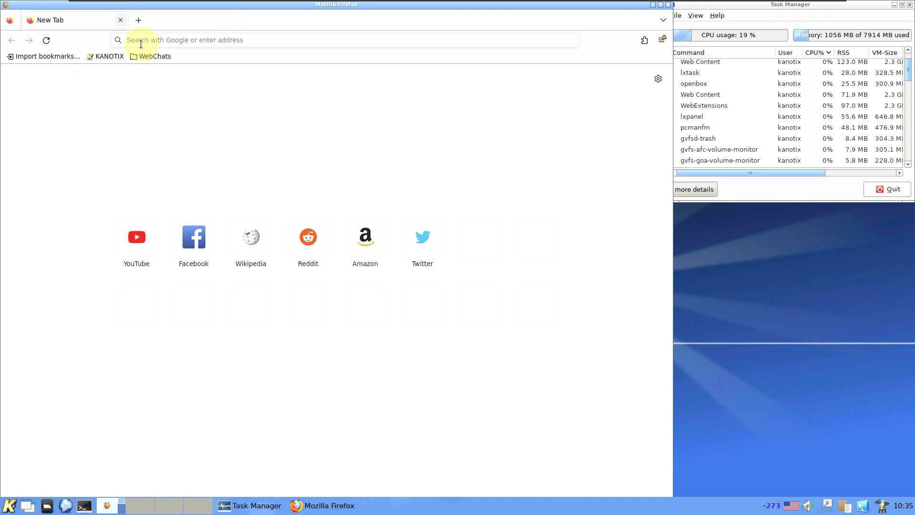
{"action": "left_click", "coordinate": [98, 56]}
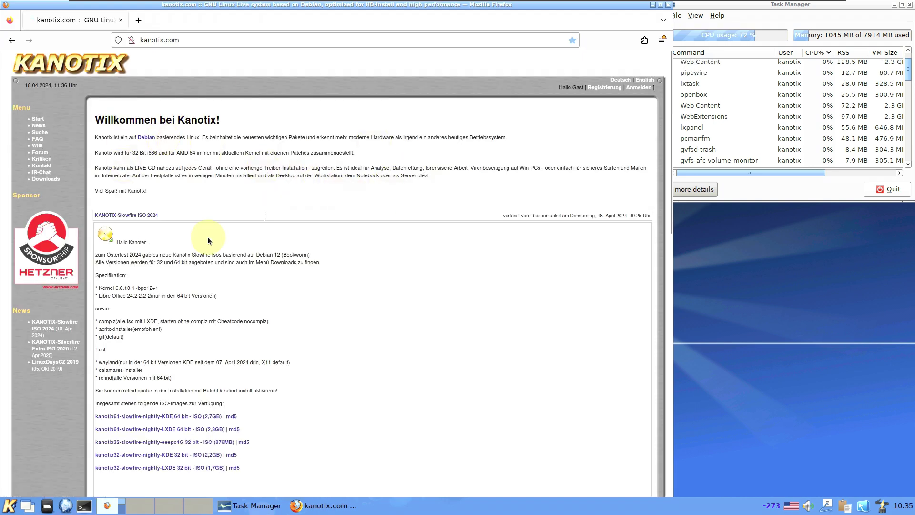
{"action": "left_click", "coordinate": [648, 79]}
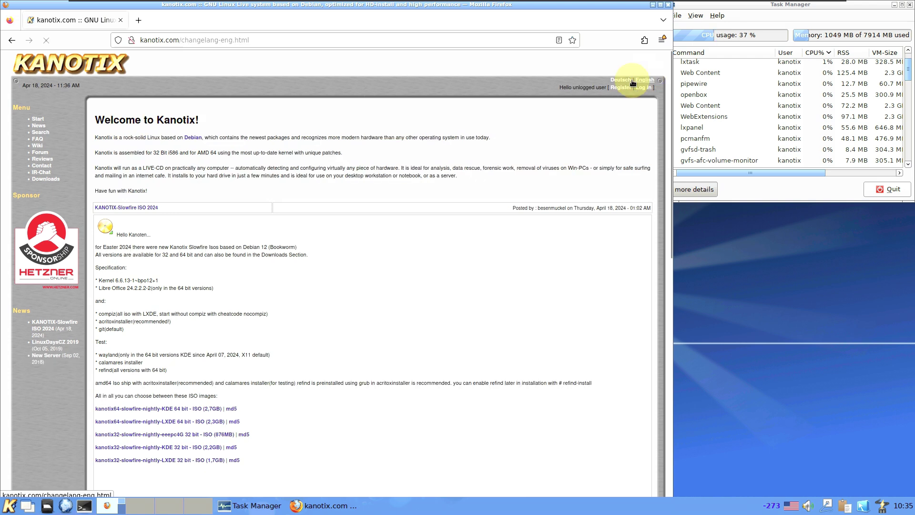
Step: Read through the Kanotix home page, open its News section and examine the KANOTIX-Slowfire ISO 2024 post
{"action": "scroll", "coordinate": [315, 250], "scroll_direction": "down", "scroll_amount": 5}
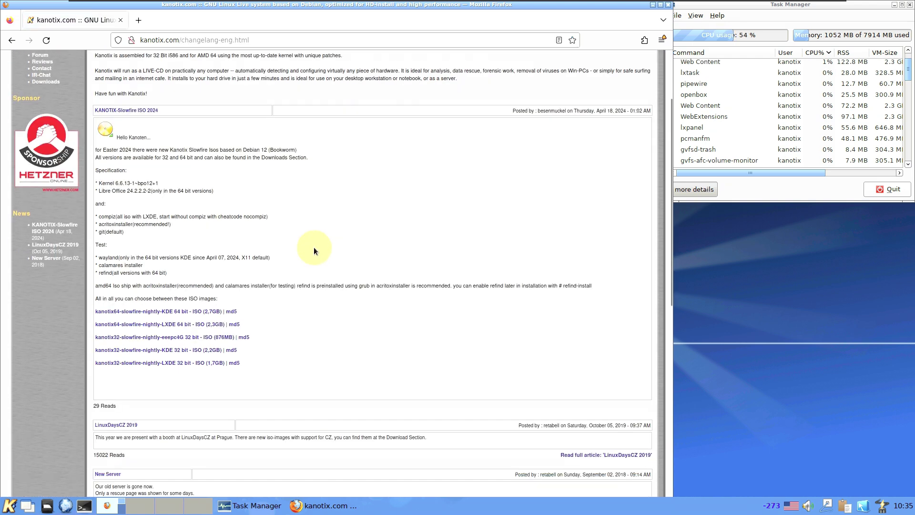
{"action": "scroll", "coordinate": [315, 250], "scroll_direction": "down", "scroll_amount": 3}
{"action": "scroll", "coordinate": [314, 250], "scroll_direction": "down", "scroll_amount": 10}
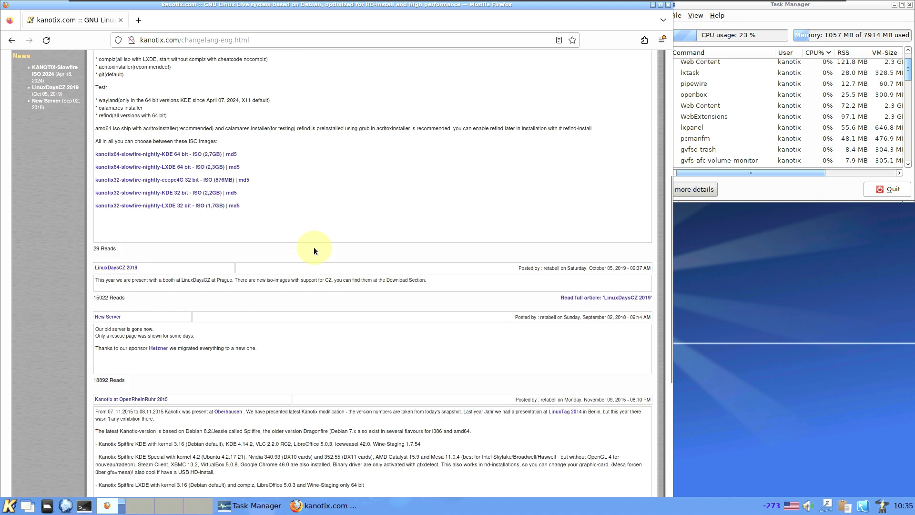
{"action": "scroll", "coordinate": [313, 247], "scroll_direction": "down", "scroll_amount": 2}
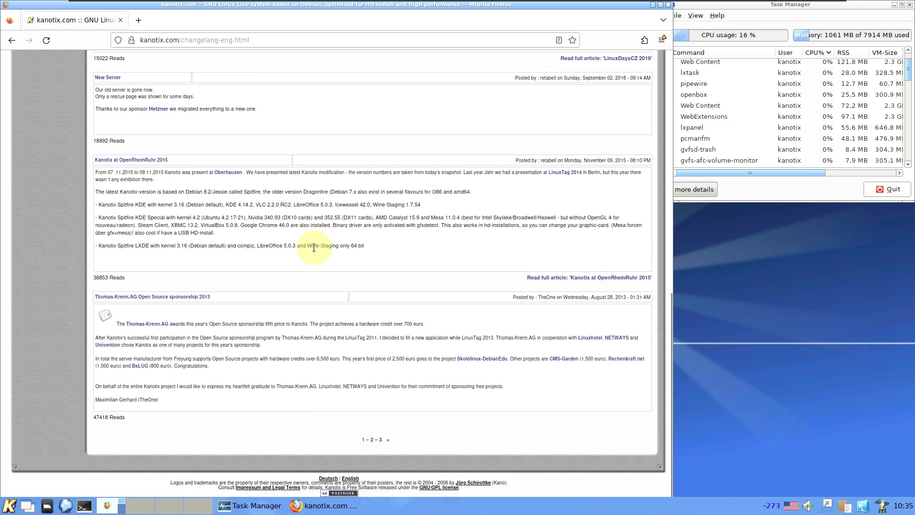
{"action": "scroll", "coordinate": [313, 247], "scroll_direction": "up", "scroll_amount": 10}
{"action": "scroll", "coordinate": [314, 247], "scroll_direction": "up", "scroll_amount": 10}
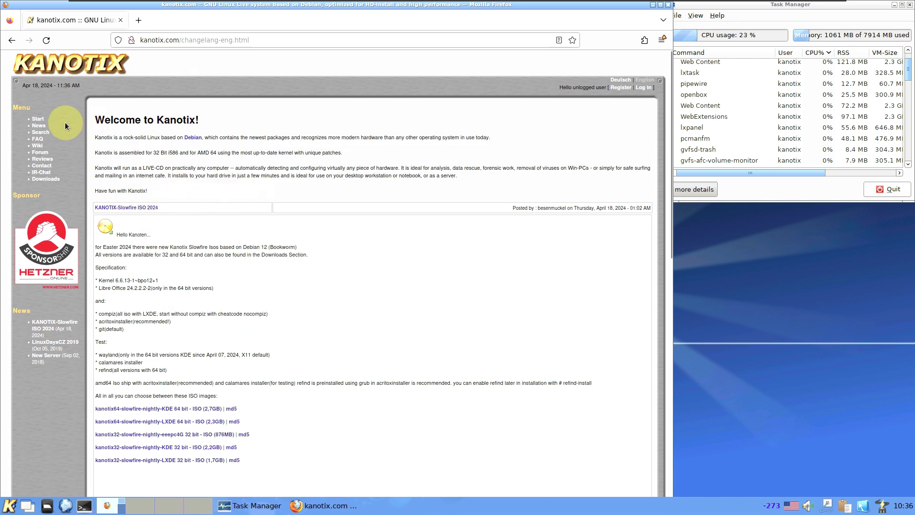
{"action": "left_click", "coordinate": [38, 127]}
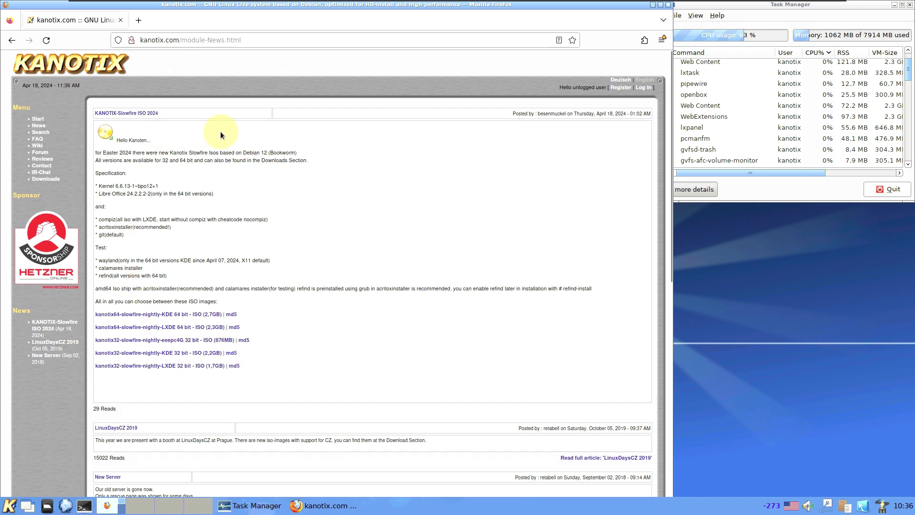
{"action": "left_click_drag", "start_coordinate": [296, 277], "coordinate": [107, 131]}
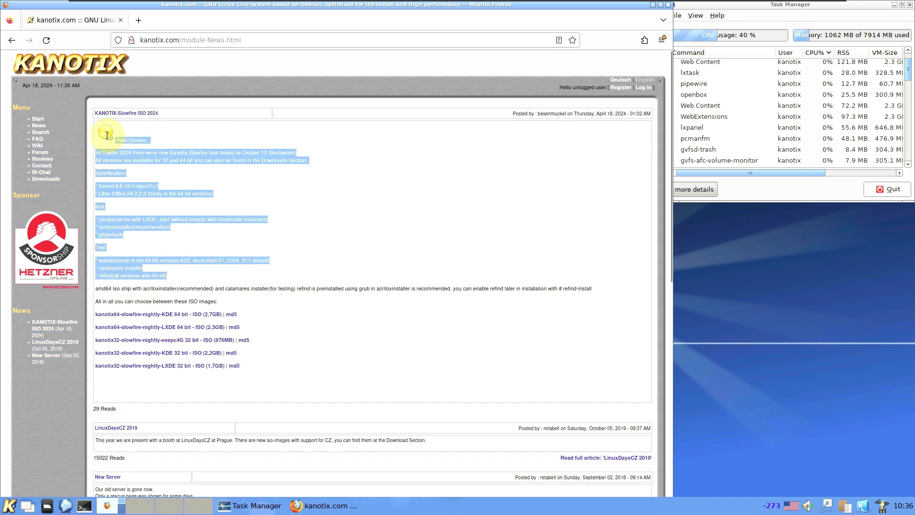
{"action": "left_click", "coordinate": [455, 198]}
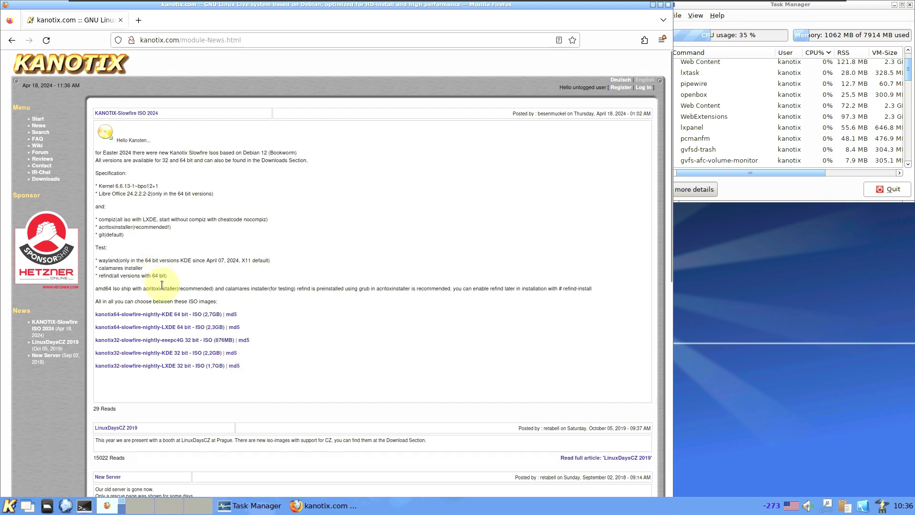
Step: Start downloading the 64-bit LXDE and KDE Slowfire ISO images, cancelling each download
{"action": "left_click", "coordinate": [172, 329]}
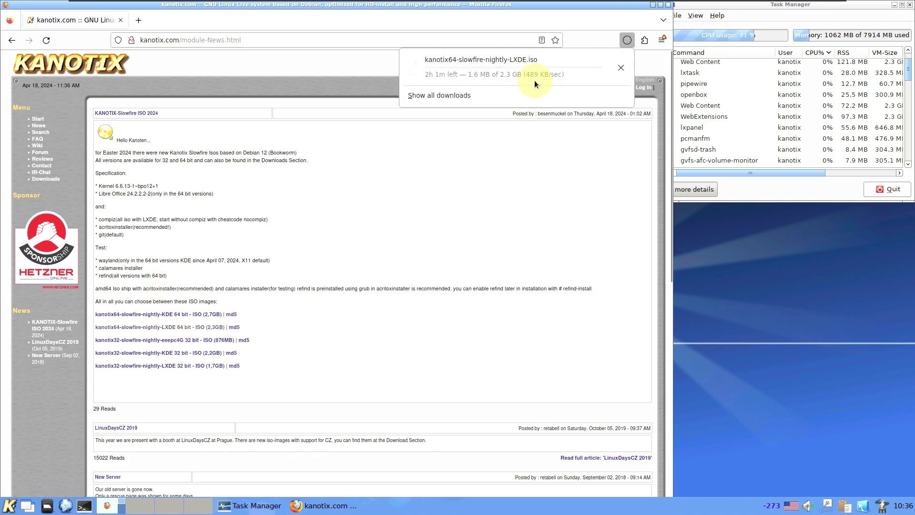
{"action": "left_click", "coordinate": [621, 69]}
{"action": "left_click", "coordinate": [207, 317]}
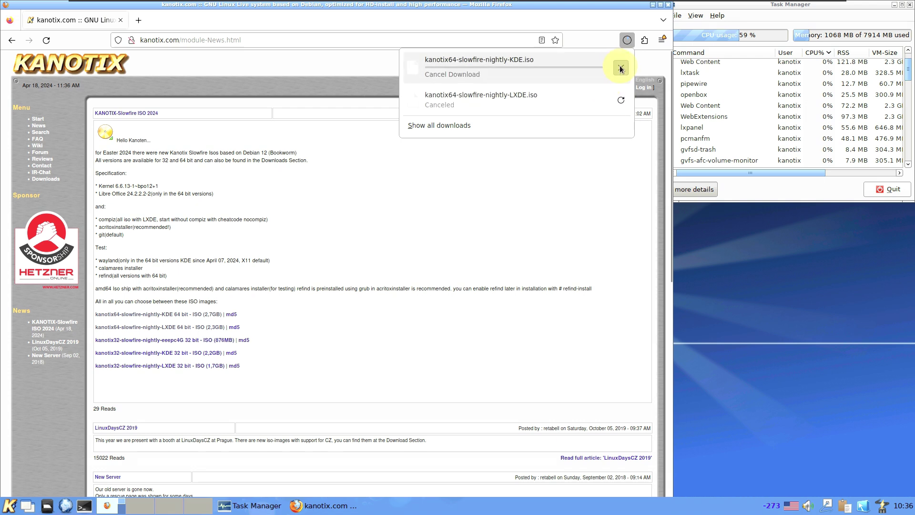
{"action": "left_click", "coordinate": [621, 67]}
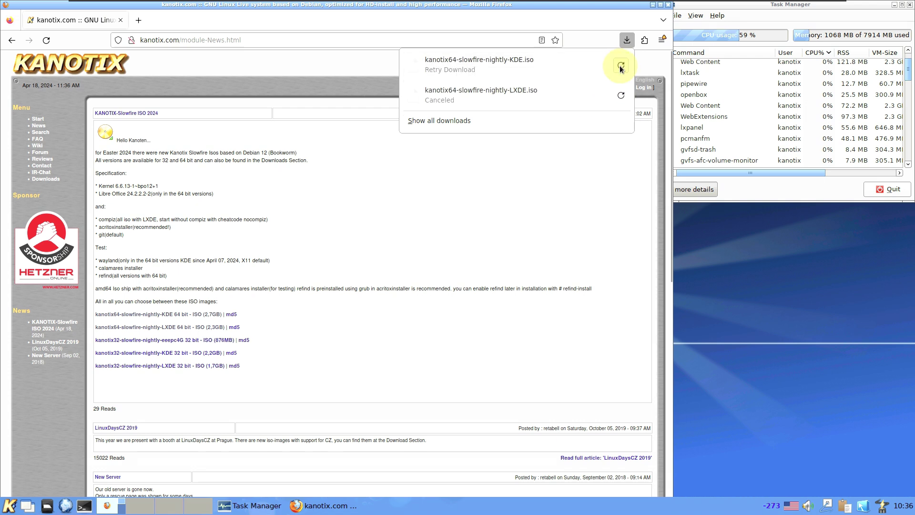
Step: Close Firefox, launch LXTerminal, and place and enlarge its window to fill the space beside the Task Manager
{"action": "left_click", "coordinate": [668, 4]}
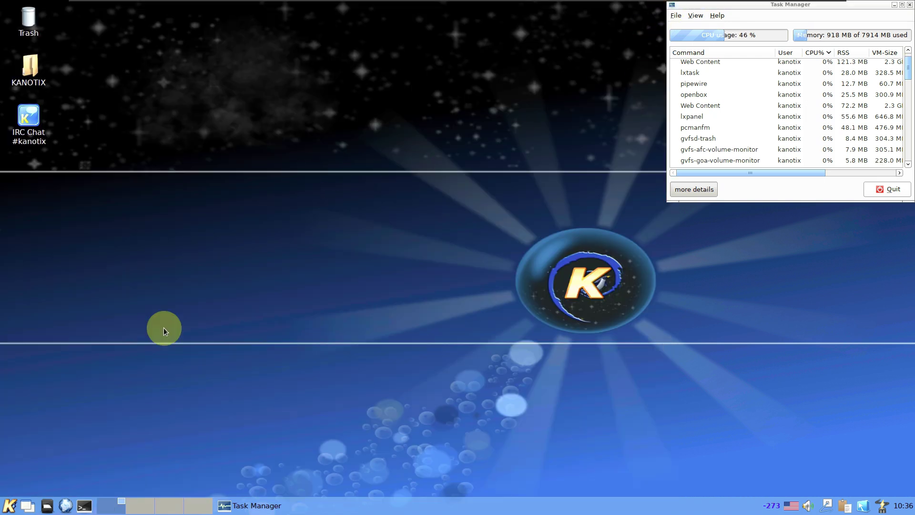
{"action": "left_click", "coordinate": [85, 505]}
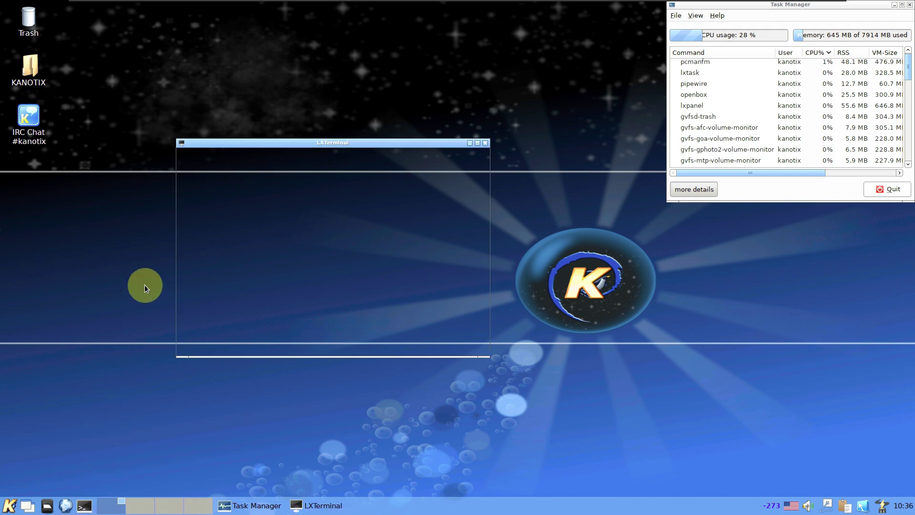
{"action": "left_click_drag", "start_coordinate": [364, 143], "coordinate": [195, 8]}
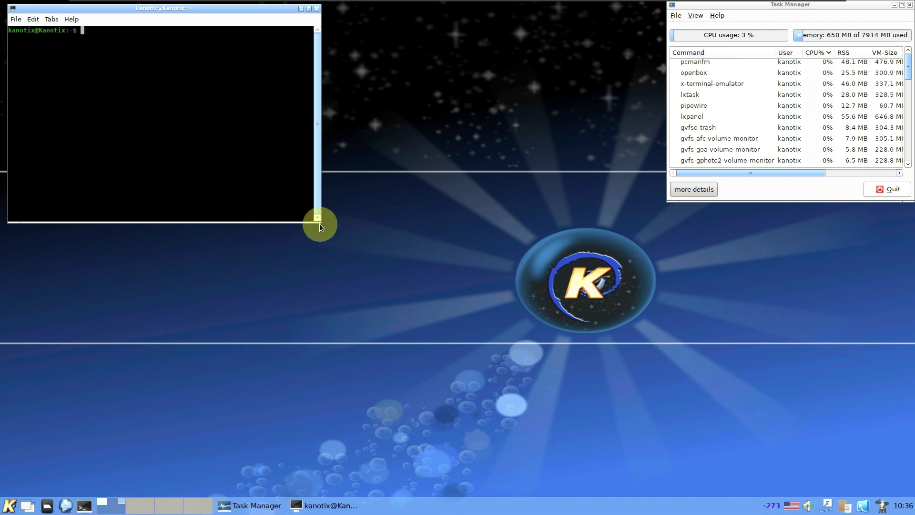
{"action": "left_click_drag", "start_coordinate": [318, 220], "coordinate": [663, 494]}
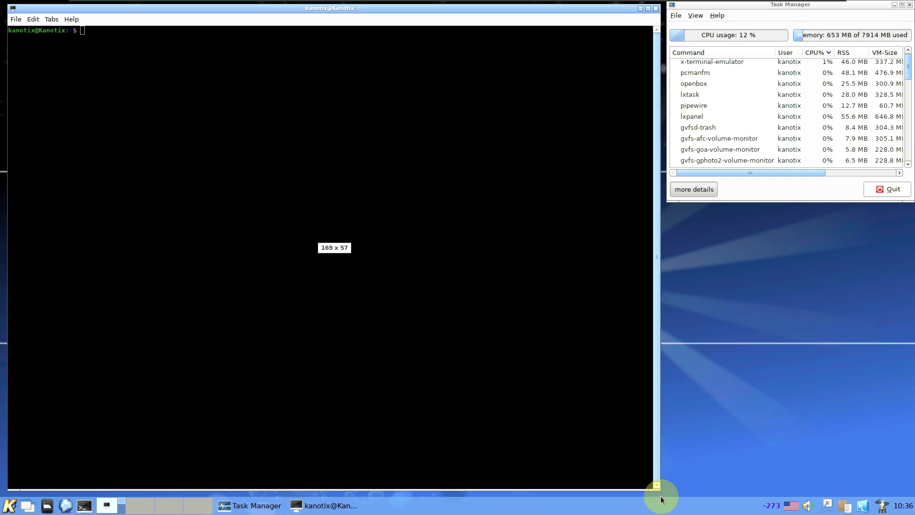
Step: View LXTerminal's About information, close it, and print the contents of /etc/issue in the terminal
{"action": "left_click", "coordinate": [84, 31]}
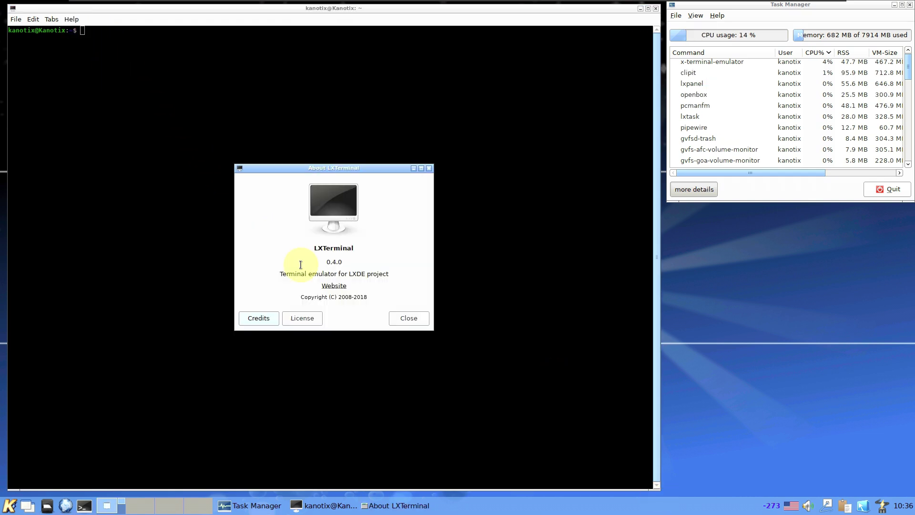
{"action": "left_click", "coordinate": [412, 314]}
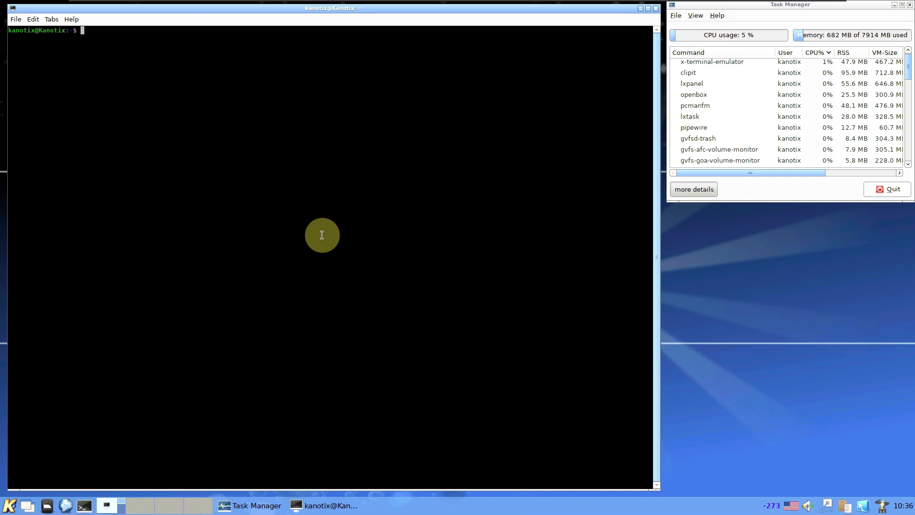
{"action": "type", "text": "cat /etc/issue"}
{"action": "key", "text": "Return"}
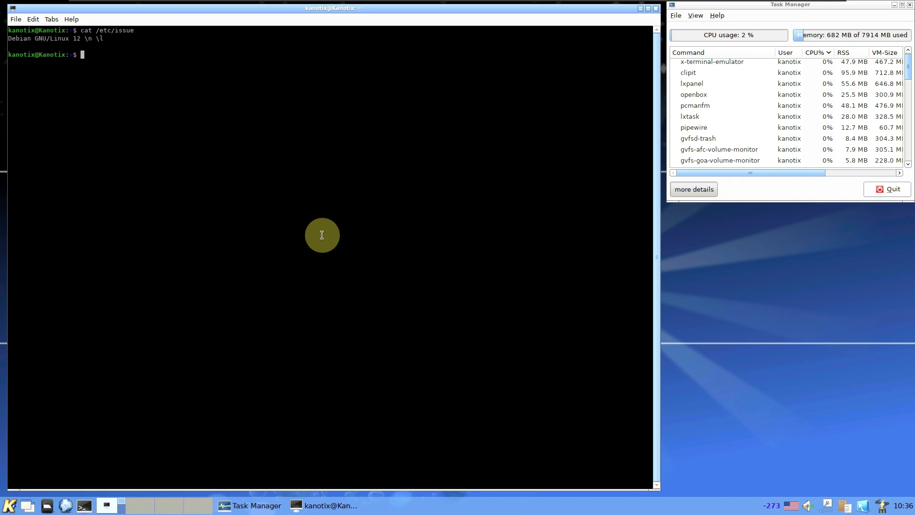
Step: Try to print system information with the inxi and neofetch commands
{"action": "type", "text": "in"}
{"action": "key", "text": "Return"}
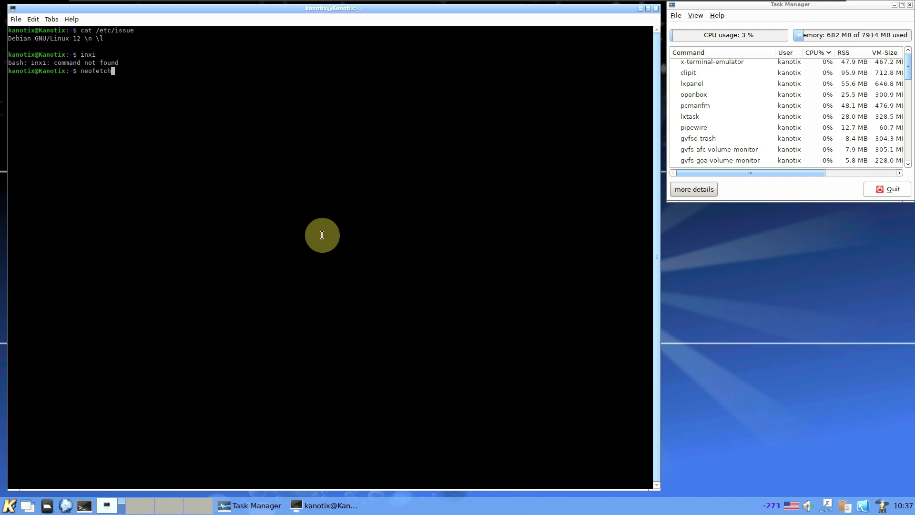
{"action": "key", "text": "Return"}
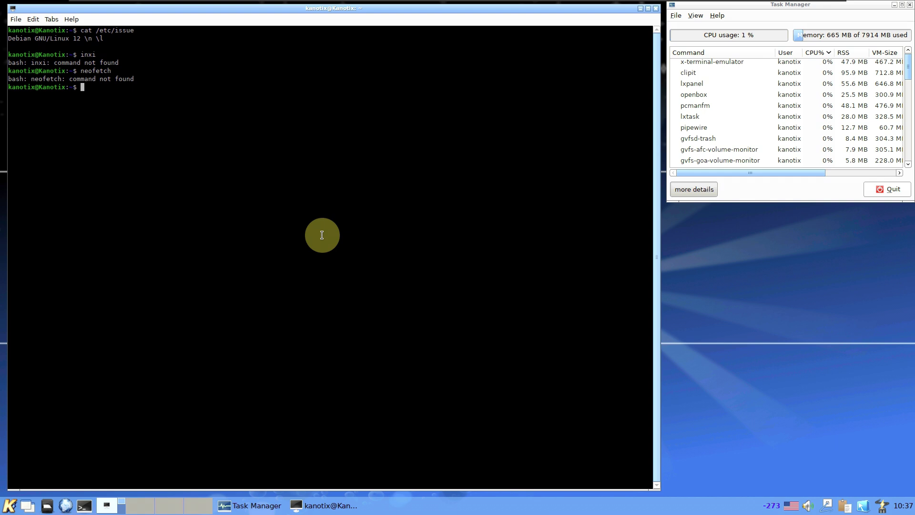
Step: Print the full system and kernel information with uname -a, and the kernel release alone with uname -r
{"action": "type", "text": "uname -a"}
{"action": "key", "text": "Return"}
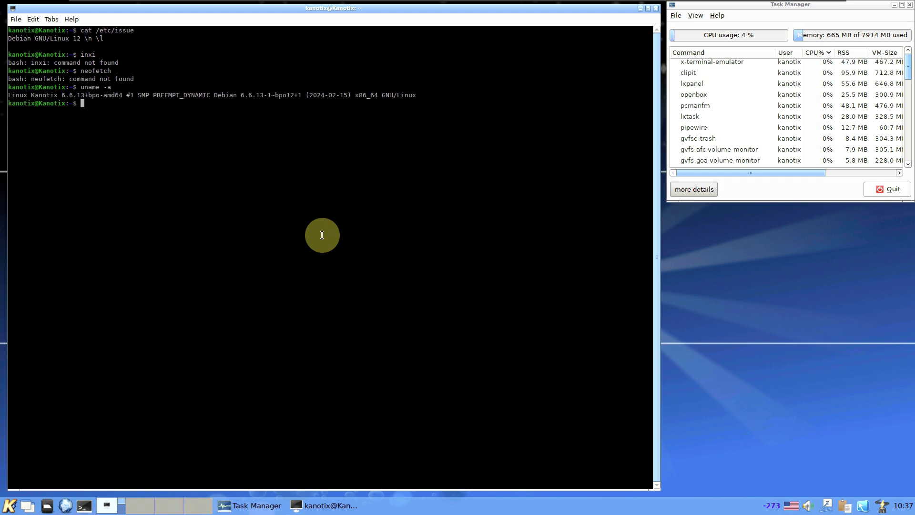
{"action": "type", "text": "uname -r"}
{"action": "key", "text": "Return"}
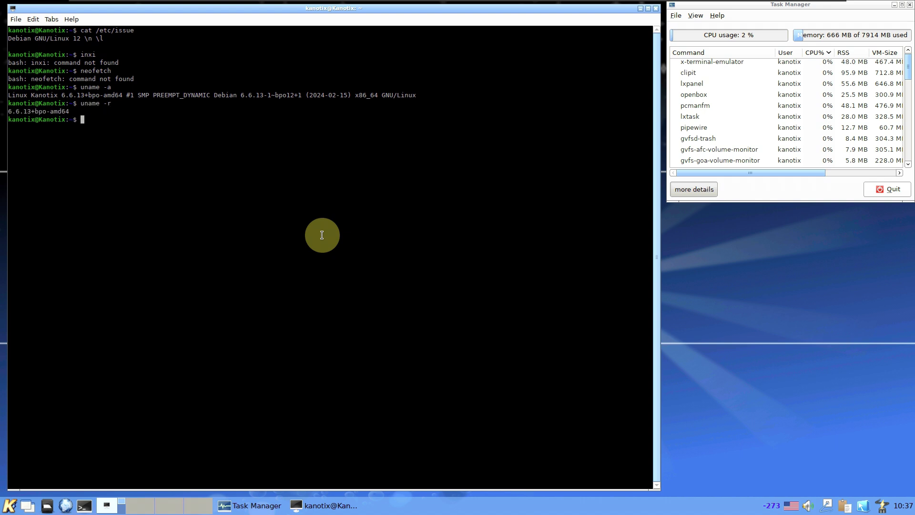
Step: Run htop, look through its process list down to the end, and close the terminal window
{"action": "type", "text": "htop"}
{"action": "key", "text": "Return"}
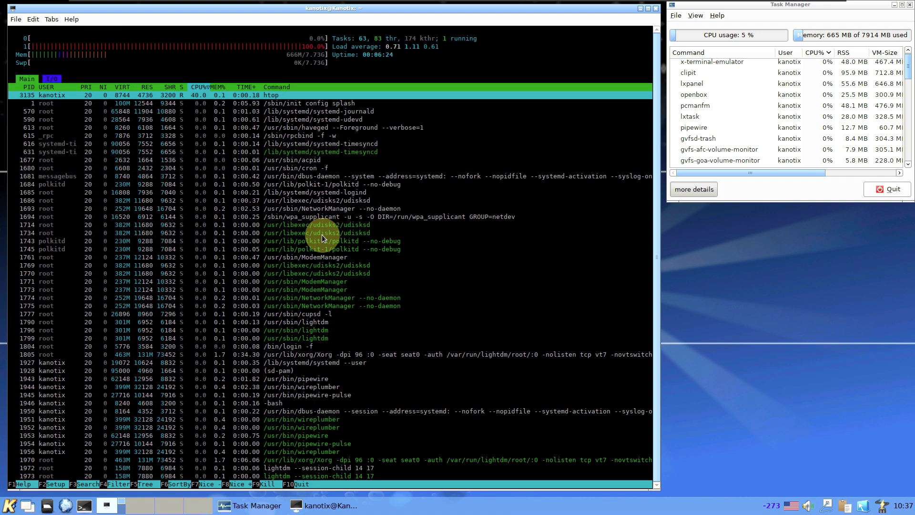
{"action": "scroll", "coordinate": [321, 235], "scroll_direction": "down", "scroll_amount": 10}
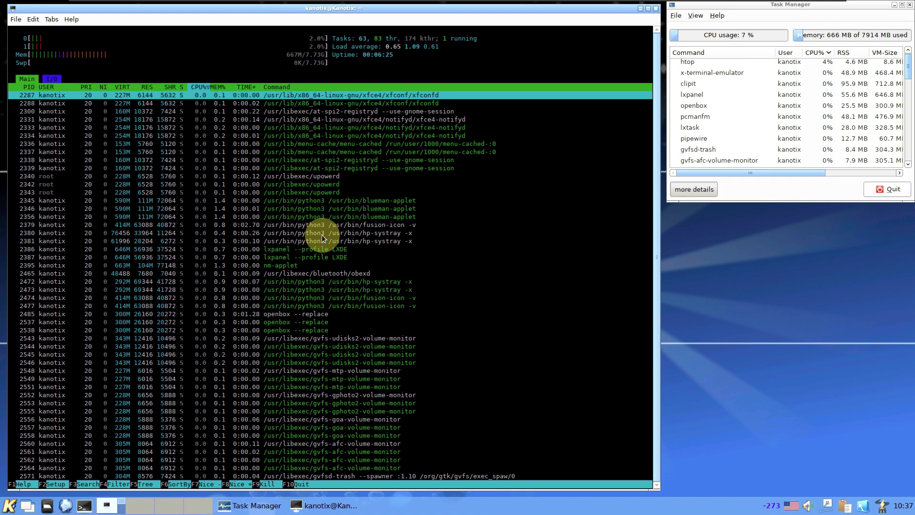
{"action": "scroll", "coordinate": [322, 235], "scroll_direction": "down", "scroll_amount": 1}
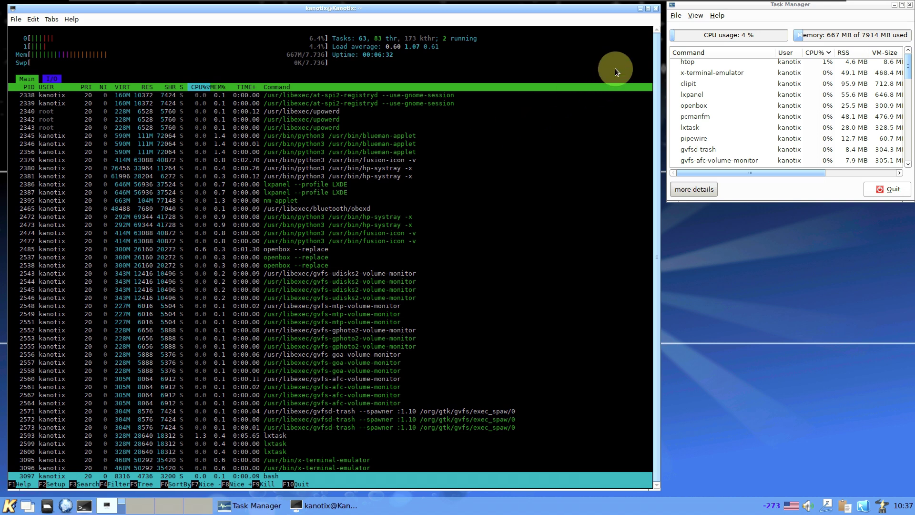
{"action": "left_click", "coordinate": [656, 10]}
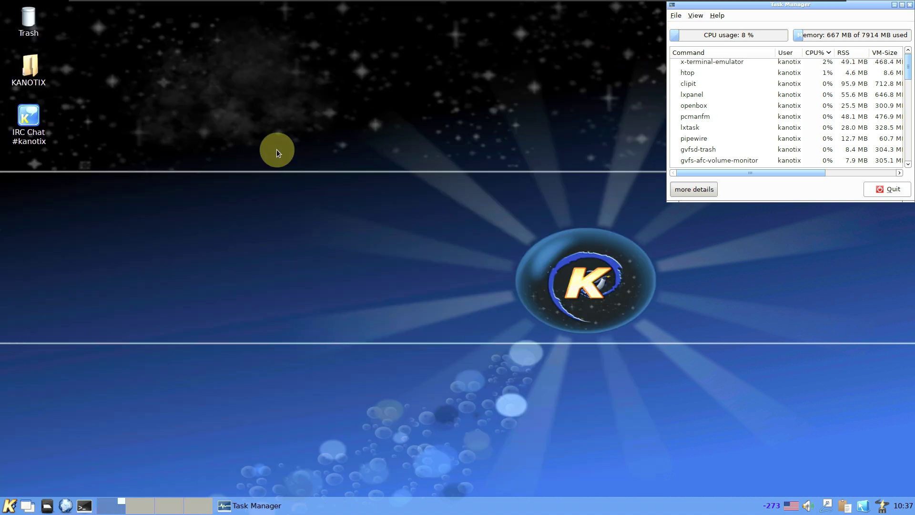
Step: Open Desktop Preferences, preview the wallpaper images in the kanotix-starrise folder, and cancel the image selection
{"action": "right_click", "coordinate": [194, 122]}
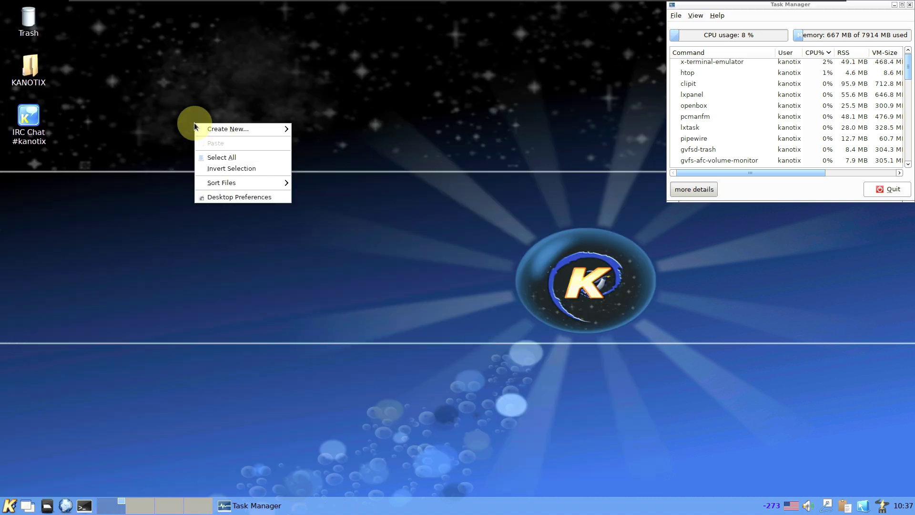
{"action": "left_click", "coordinate": [230, 196]}
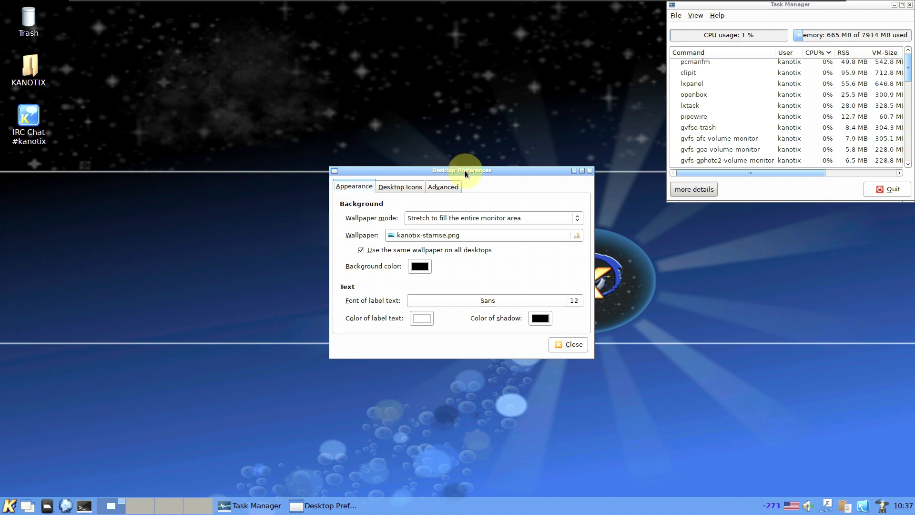
{"action": "left_click", "coordinate": [433, 235]}
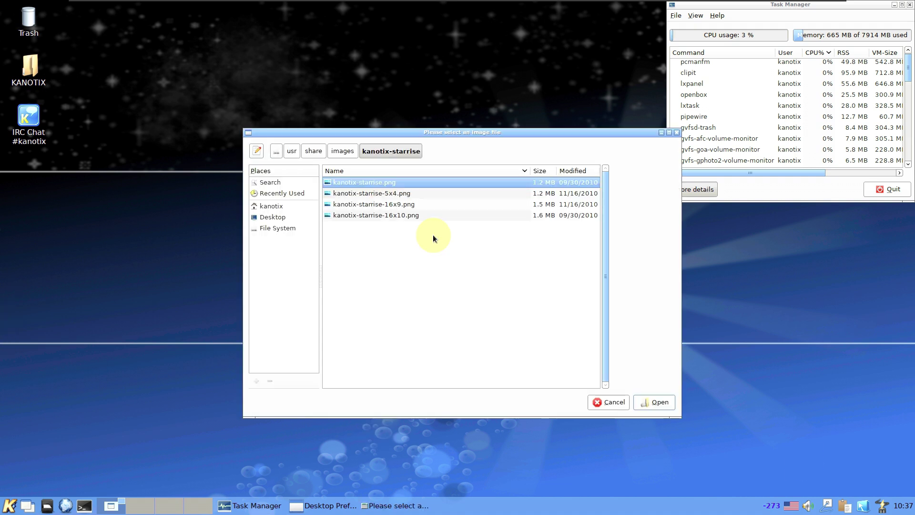
{"action": "left_click", "coordinate": [417, 194]}
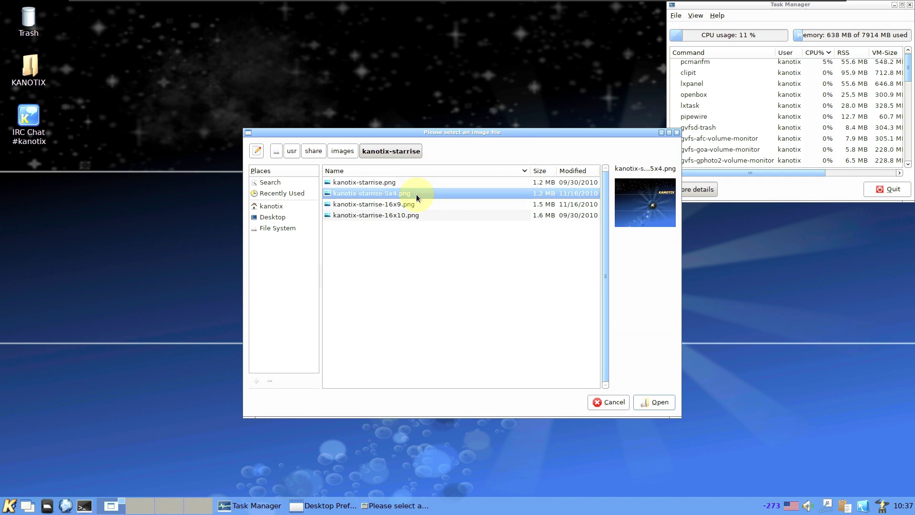
{"action": "left_click", "coordinate": [415, 206]}
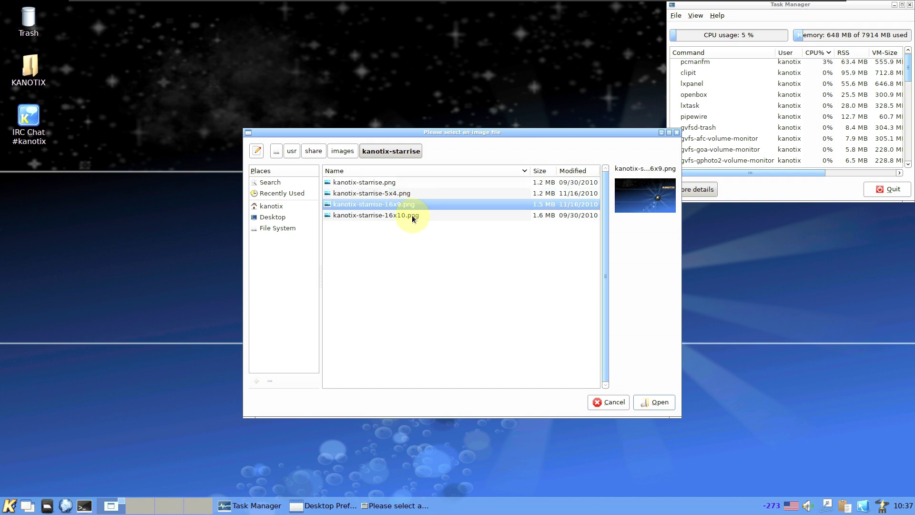
{"action": "left_click", "coordinate": [412, 216]}
{"action": "left_click", "coordinate": [409, 184]}
{"action": "left_click", "coordinate": [607, 402]}
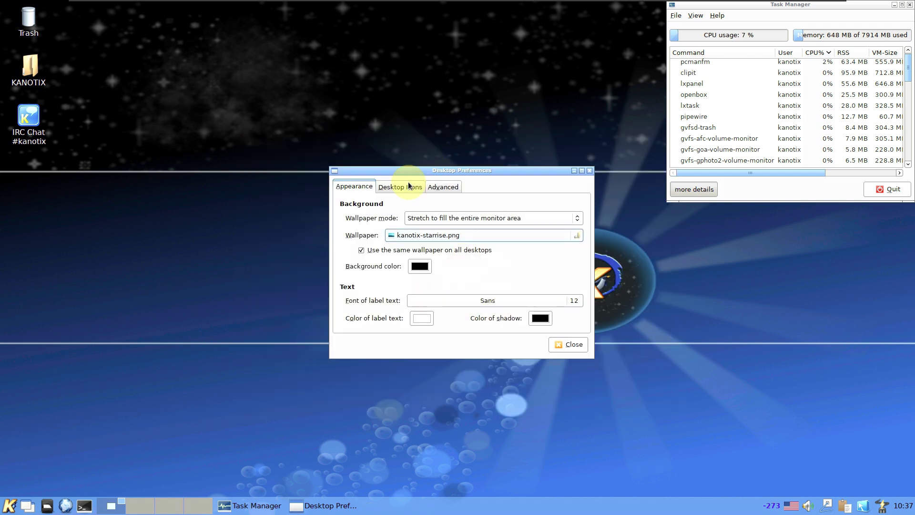
Step: Review the Desktop Icons and Advanced desktop settings and close Desktop Preferences
{"action": "left_click", "coordinate": [400, 187]}
{"action": "left_click", "coordinate": [440, 187]}
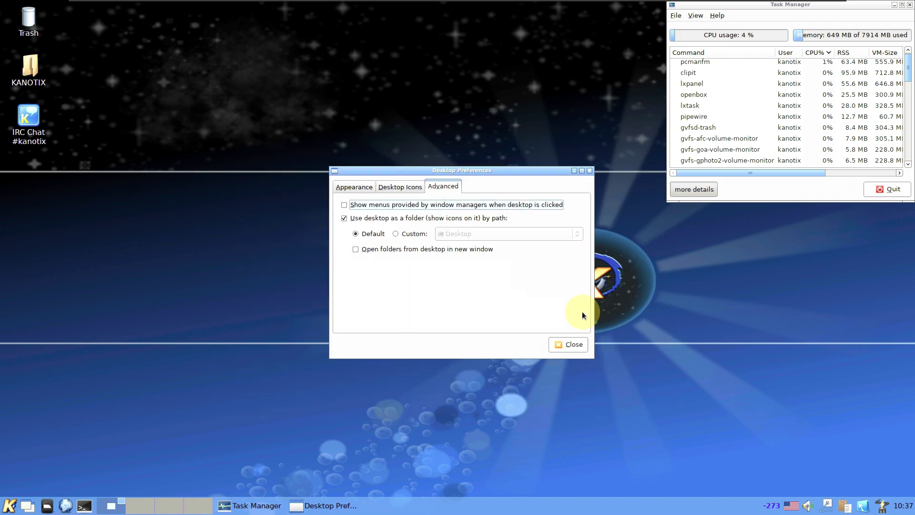
{"action": "left_click", "coordinate": [571, 344]}
Step: Open the KANOTIX desktop folder, and place and enlarge its window to fill the space beside the Task Manager
{"action": "double_click", "coordinate": [31, 69]}
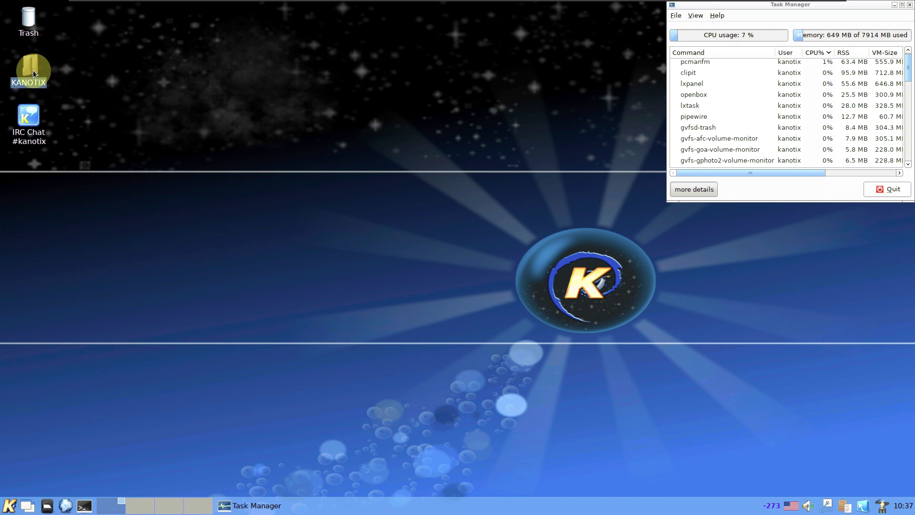
{"action": "left_click_drag", "start_coordinate": [328, 134], "coordinate": [155, 11]}
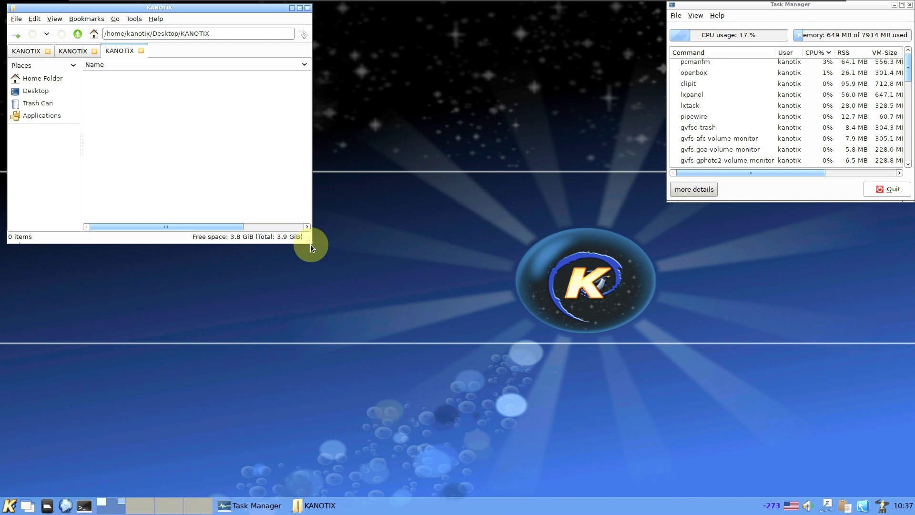
{"action": "left_click_drag", "start_coordinate": [311, 243], "coordinate": [660, 487]}
Step: View the file manager's About information and close it
{"action": "left_click", "coordinate": [159, 22]}
{"action": "left_click", "coordinate": [172, 30]}
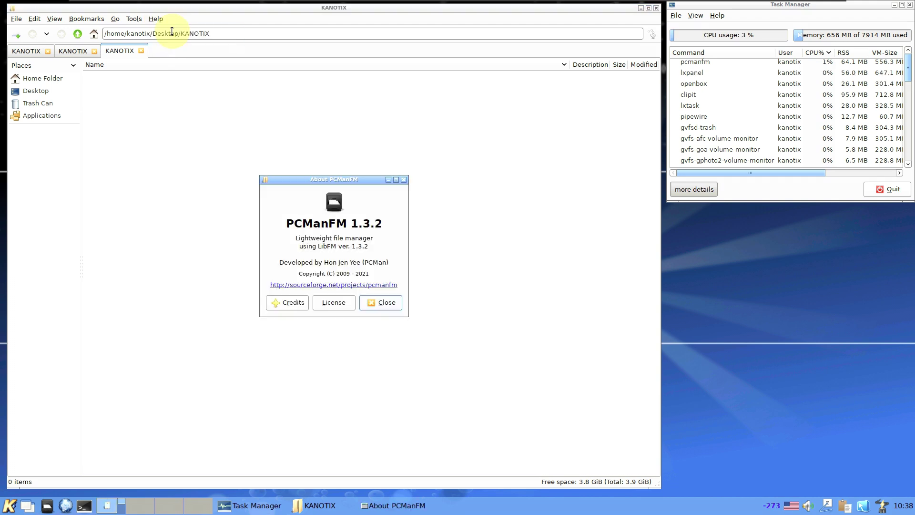
{"action": "left_click", "coordinate": [383, 303]}
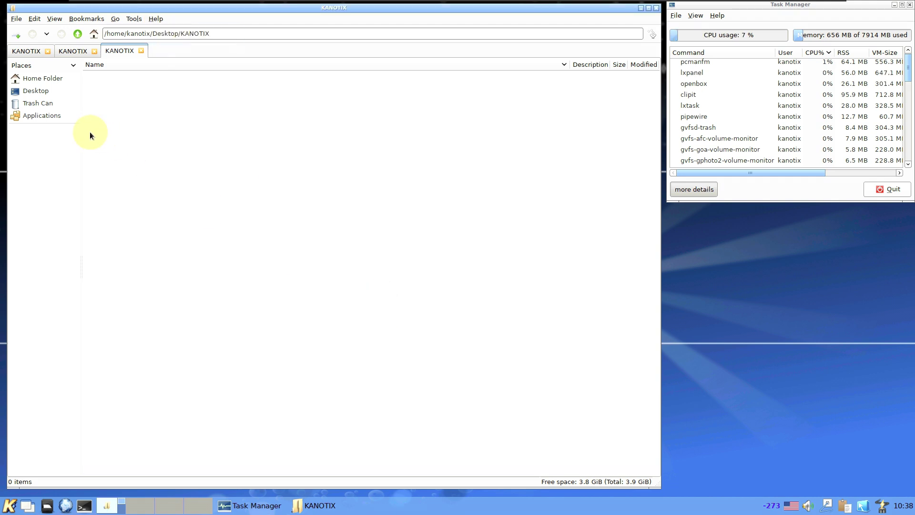
Step: Show the Applications location in the file manager and sort its listing by extension
{"action": "left_click", "coordinate": [56, 116]}
{"action": "left_click", "coordinate": [122, 81]}
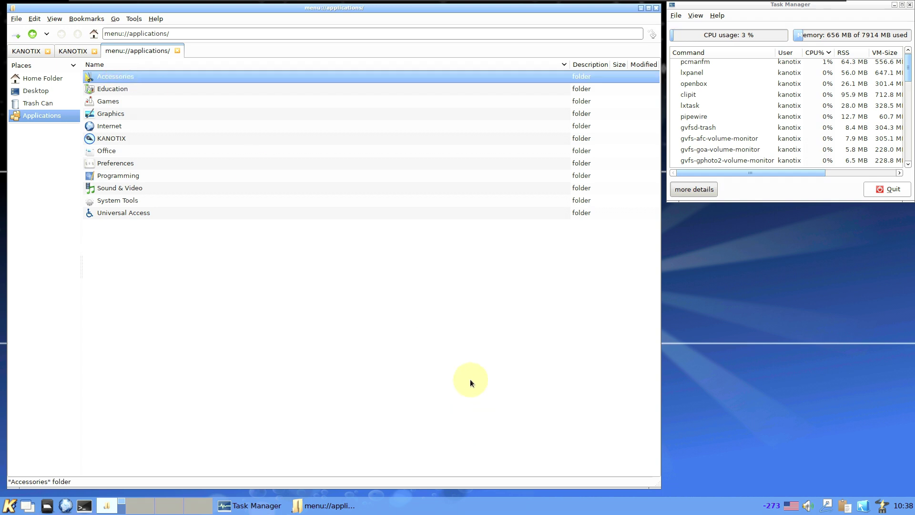
{"action": "left_click", "coordinate": [53, 20]}
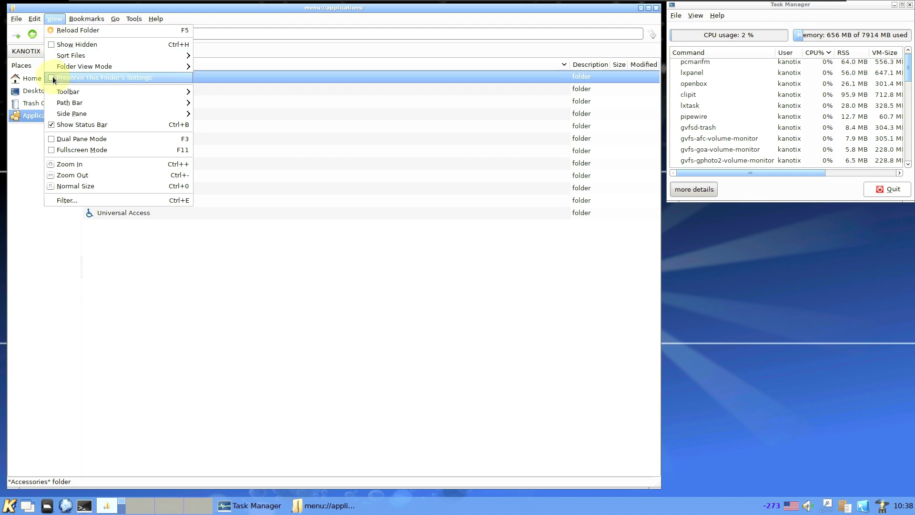
{"action": "mouse_move", "coordinate": [77, 57]}
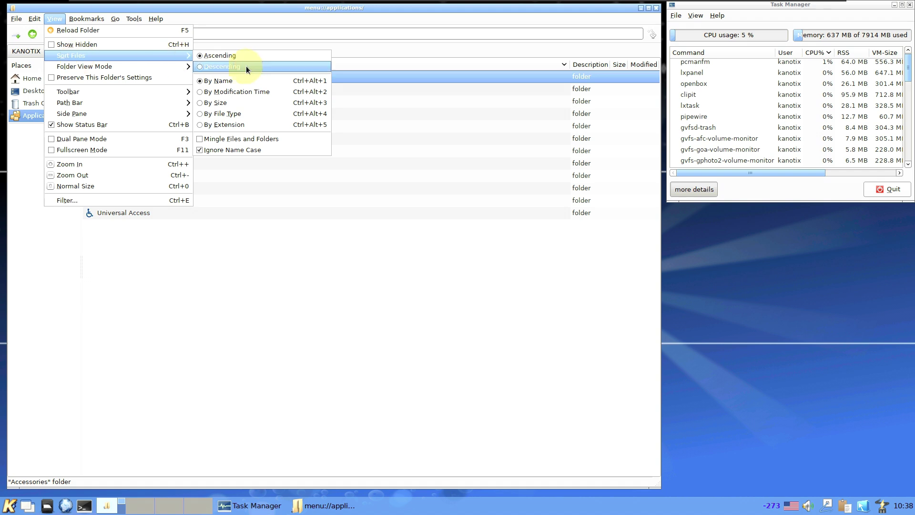
{"action": "left_click", "coordinate": [237, 125]}
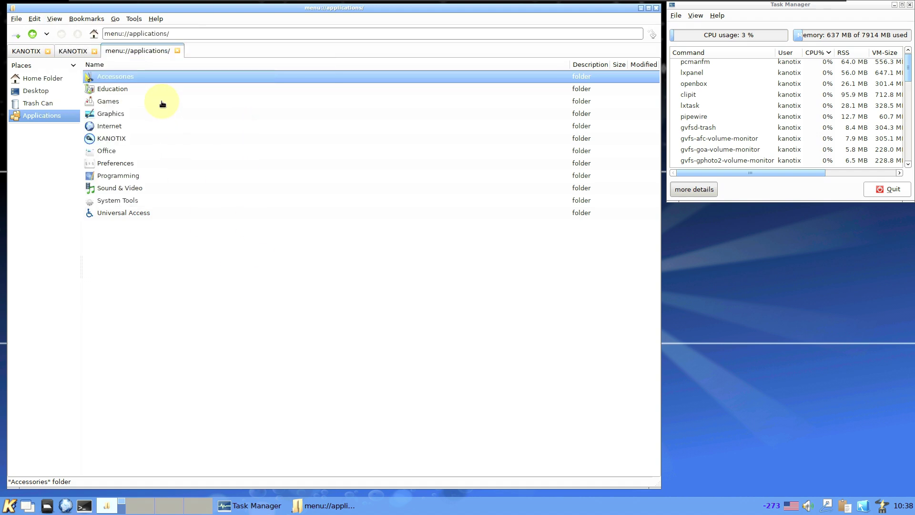
Step: Open the Accessories category and launch Mousepad and Image Viewer from it
{"action": "double_click", "coordinate": [157, 77]}
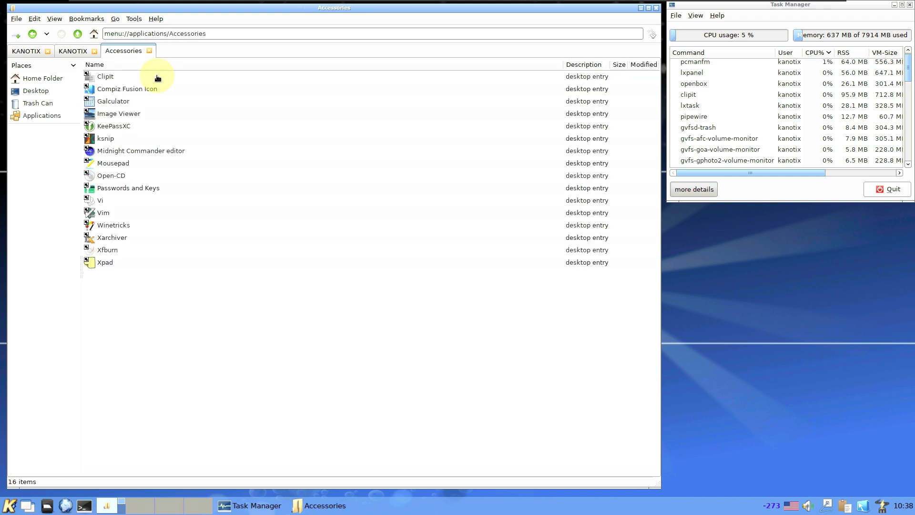
{"action": "left_click", "coordinate": [127, 240]}
{"action": "right_click", "coordinate": [128, 164]}
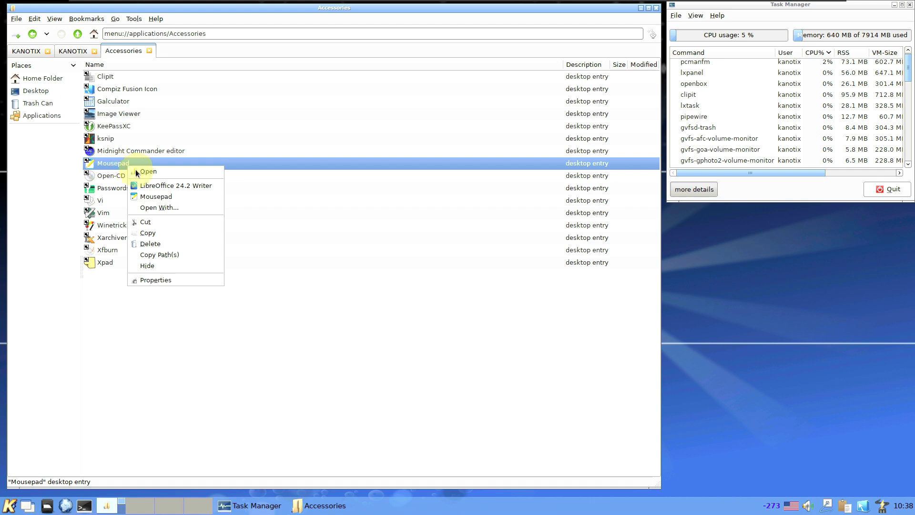
{"action": "left_click", "coordinate": [138, 173]}
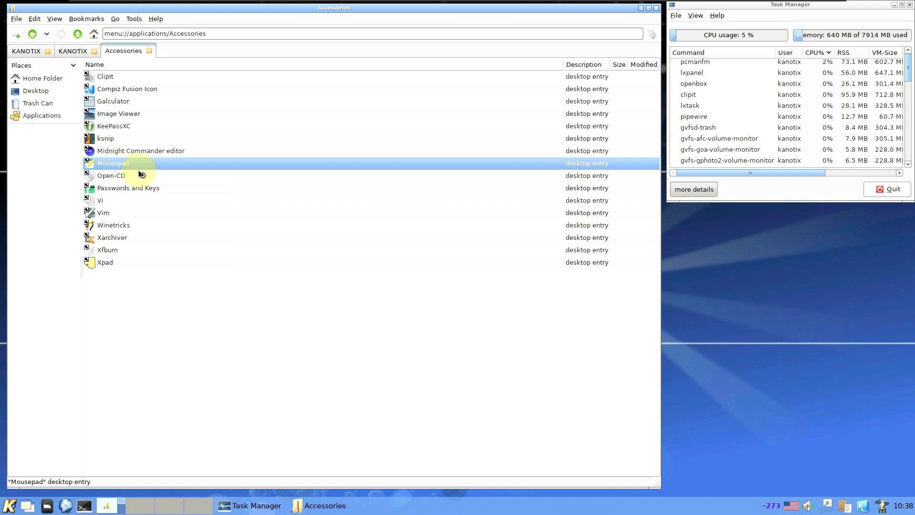
{"action": "right_click", "coordinate": [125, 117]}
{"action": "left_click", "coordinate": [148, 124]}
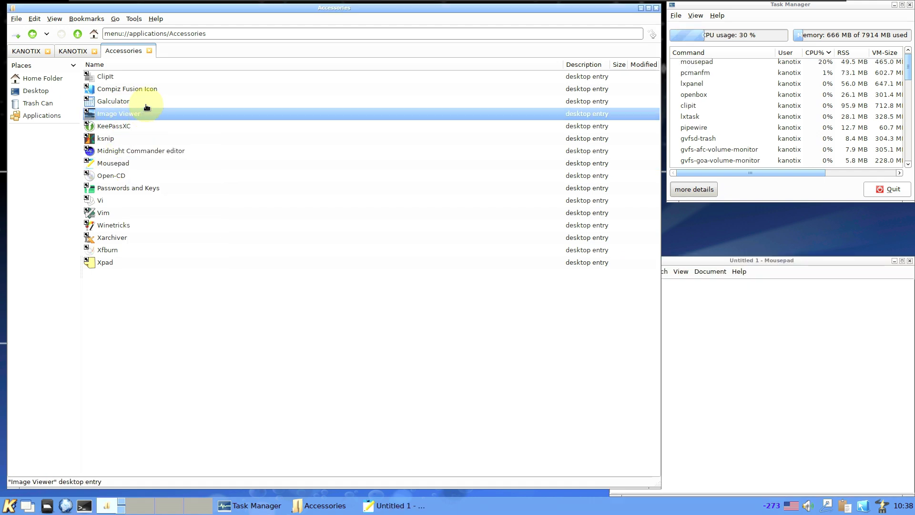
Step: Launch Galculator from Accessories and close the calculator window in front
{"action": "left_click", "coordinate": [143, 102]}
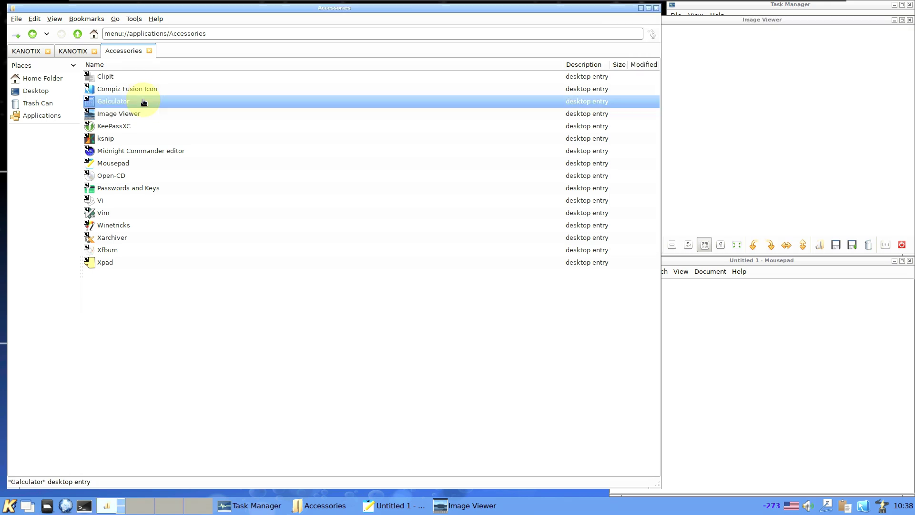
{"action": "double_click", "coordinate": [143, 102]}
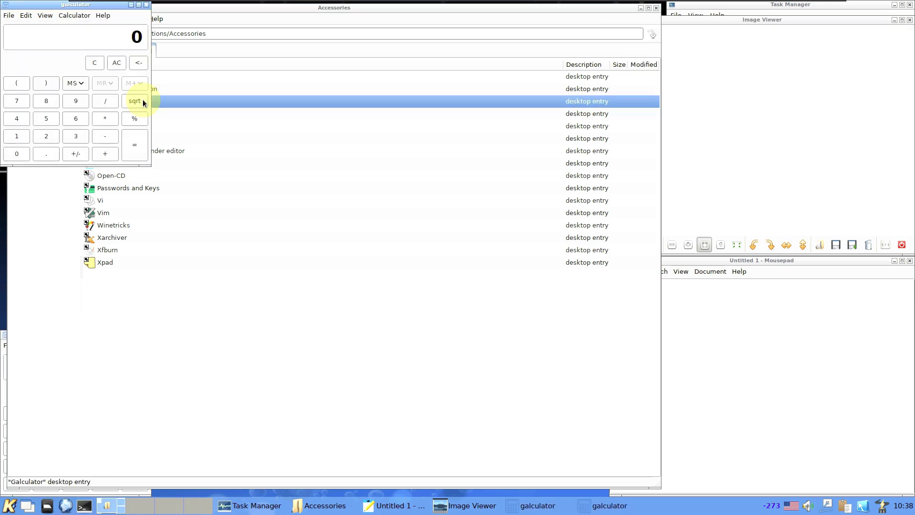
{"action": "left_click", "coordinate": [145, 5]}
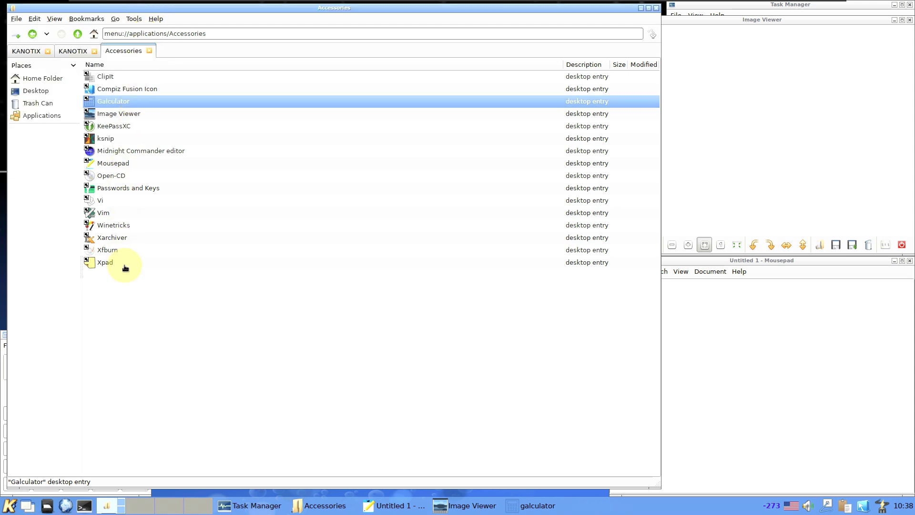
Step: Launch LibreOffice 24.2 Math from the Education category and open the Games category
{"action": "left_click", "coordinate": [31, 34]}
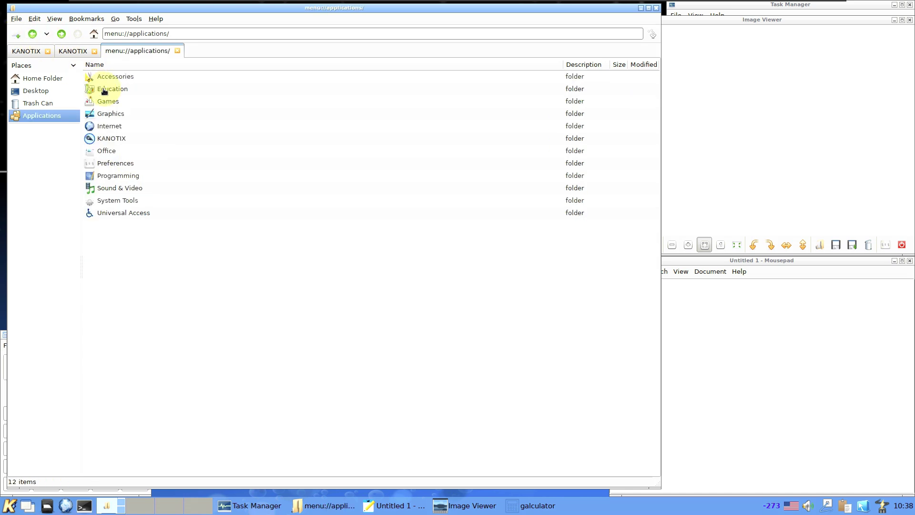
{"action": "double_click", "coordinate": [103, 89]}
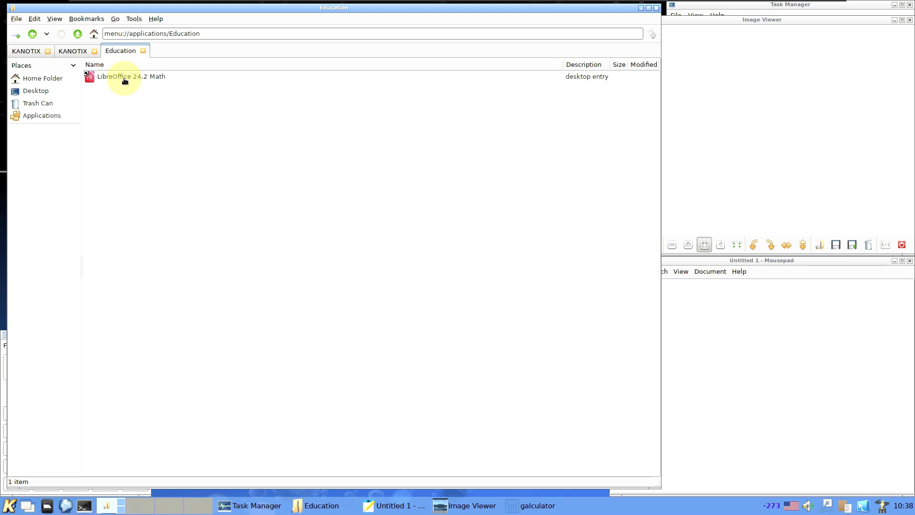
{"action": "double_click", "coordinate": [121, 77]}
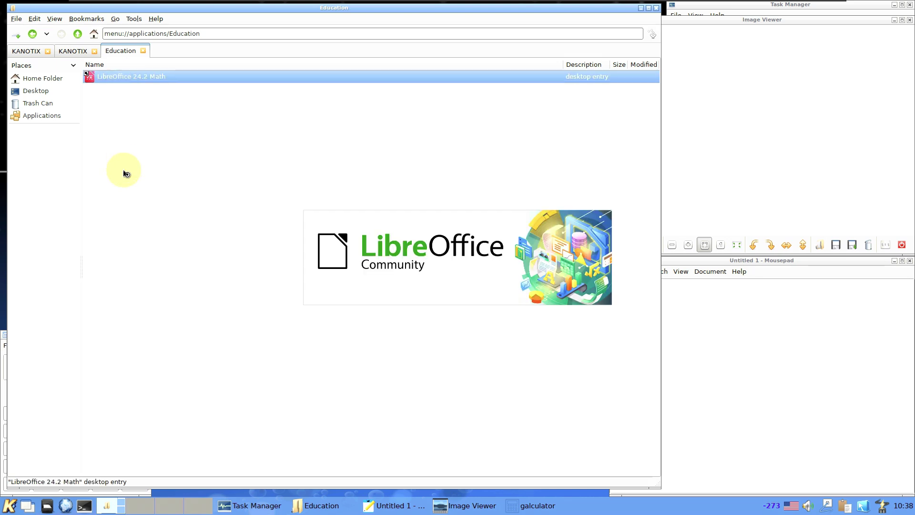
{"action": "left_click", "coordinate": [32, 34]}
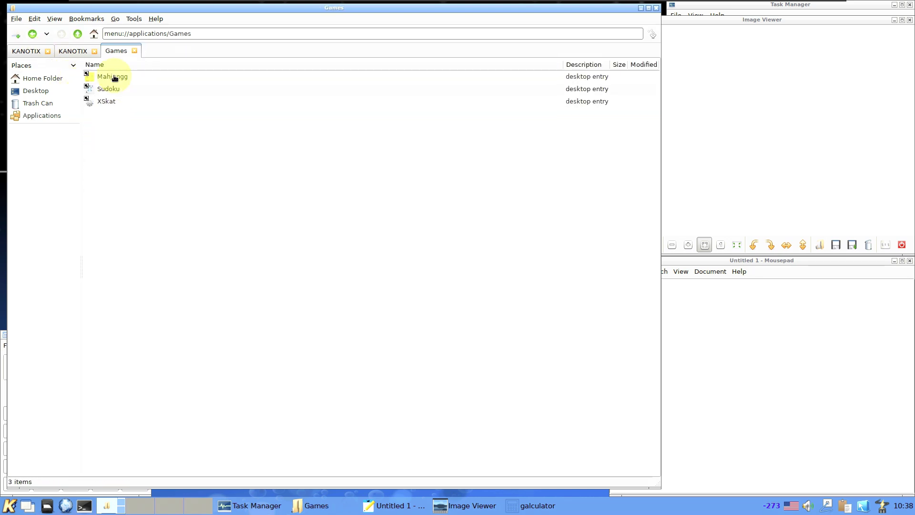
Step: Open the Graphics category, launch Document Scanner from it and minimize the scanner window
{"action": "left_click", "coordinate": [31, 34]}
{"action": "double_click", "coordinate": [102, 113]}
{"action": "left_click", "coordinate": [119, 79]}
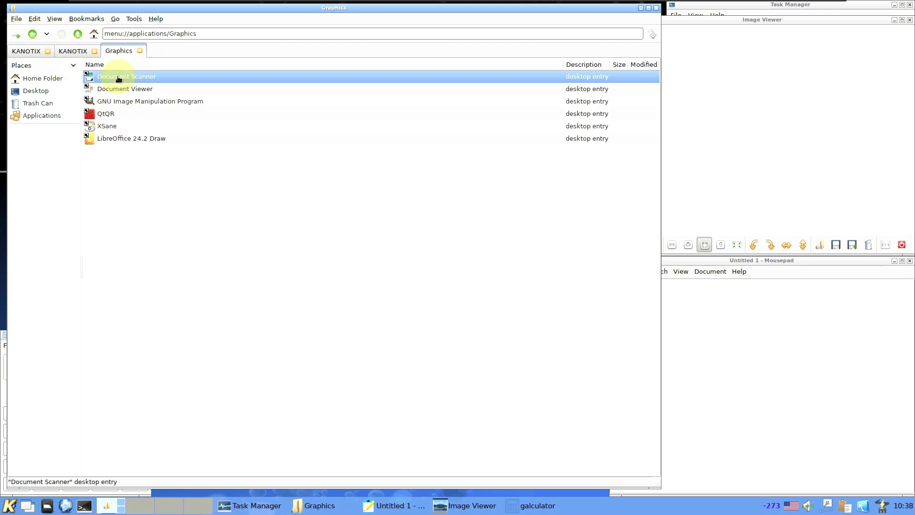
{"action": "left_click", "coordinate": [121, 104]}
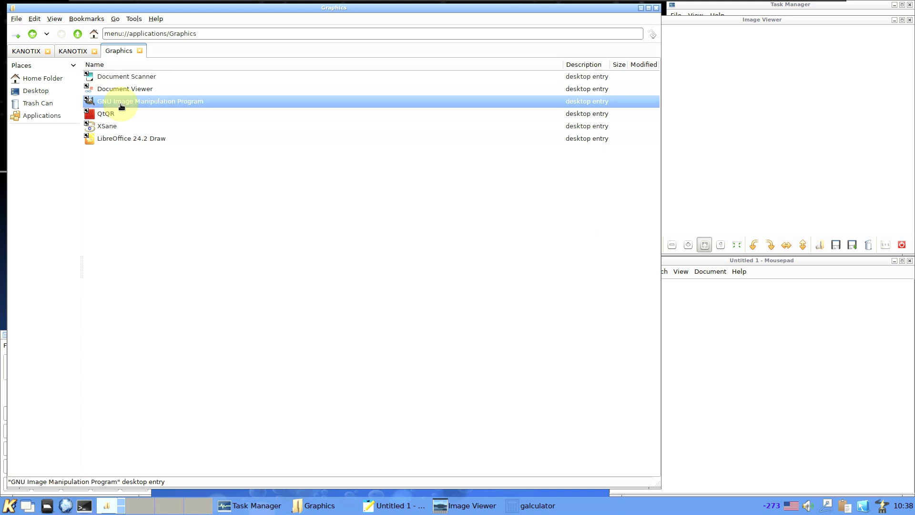
{"action": "left_click", "coordinate": [238, 20]}
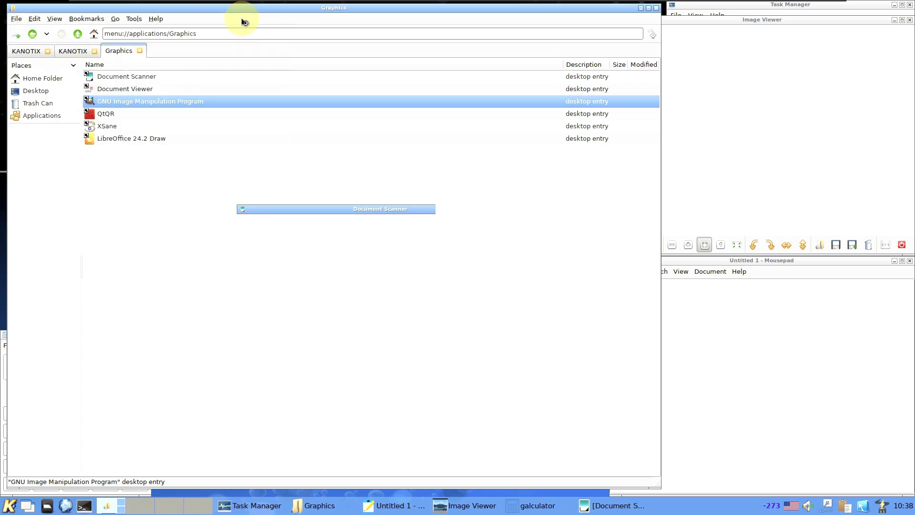
Step: Launch GNU Image Manipulation Program and Document Viewer from Graphics, minimizing the LibreOffice Math and Document Viewer windows
{"action": "left_click", "coordinate": [137, 113]}
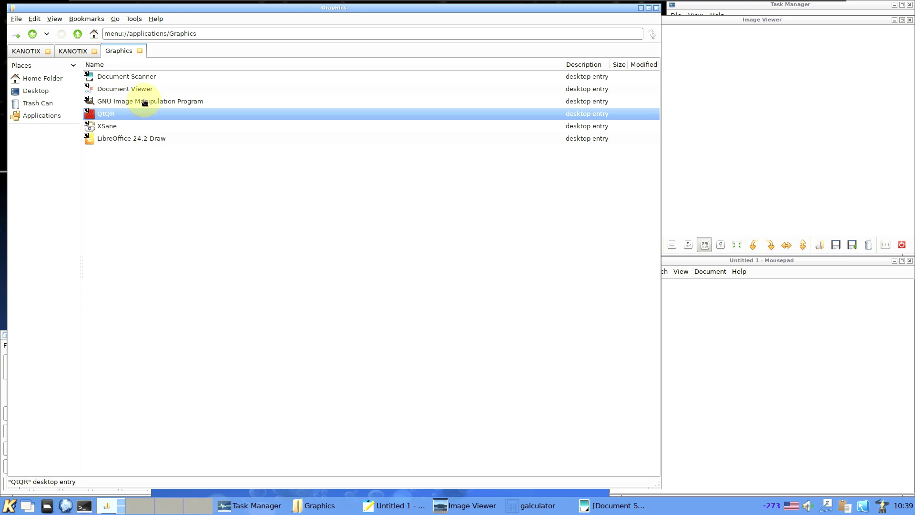
{"action": "double_click", "coordinate": [146, 101]}
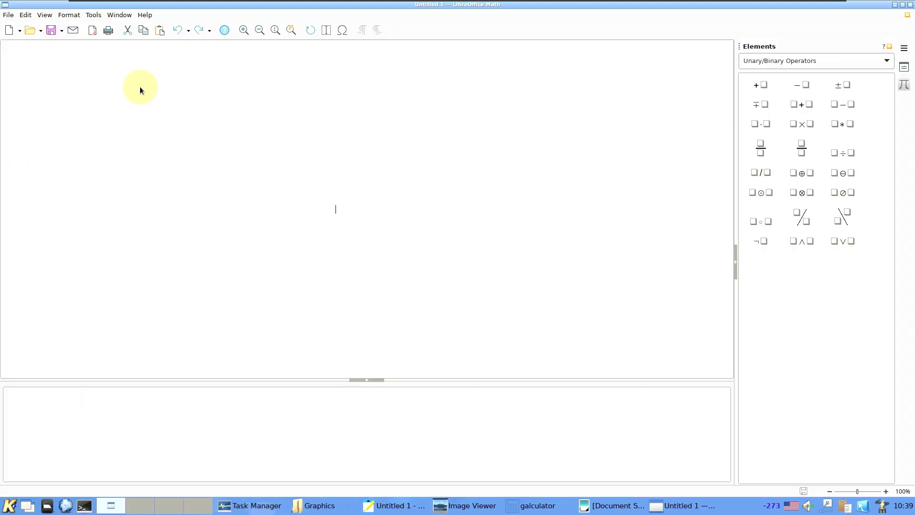
{"action": "key", "text": "Escape"}
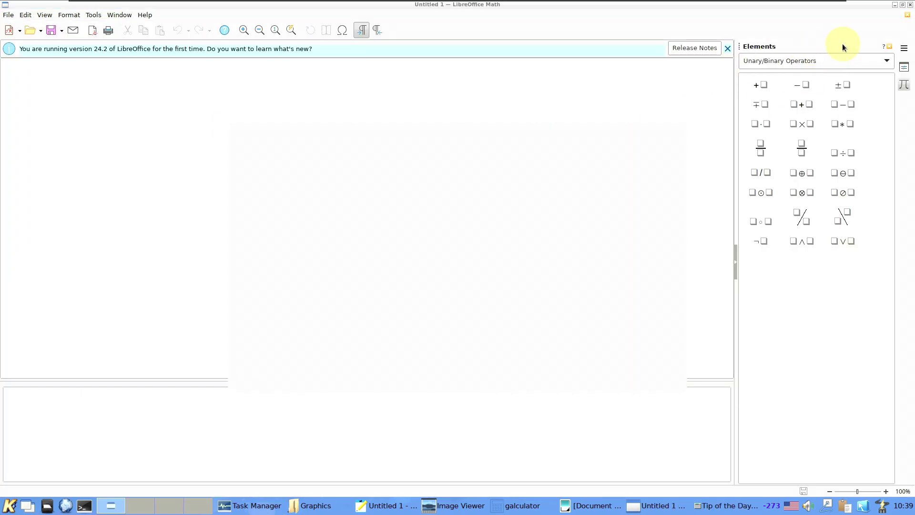
{"action": "left_click", "coordinate": [895, 4]}
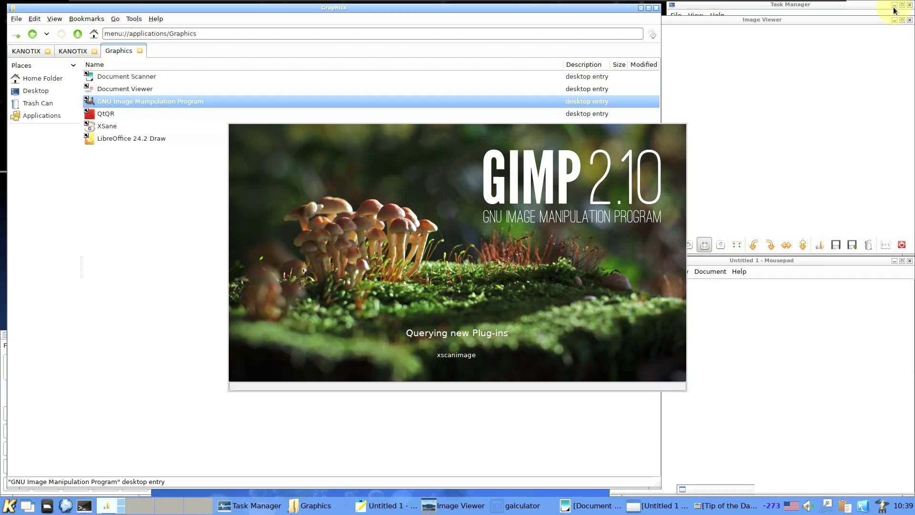
{"action": "left_click", "coordinate": [135, 93]}
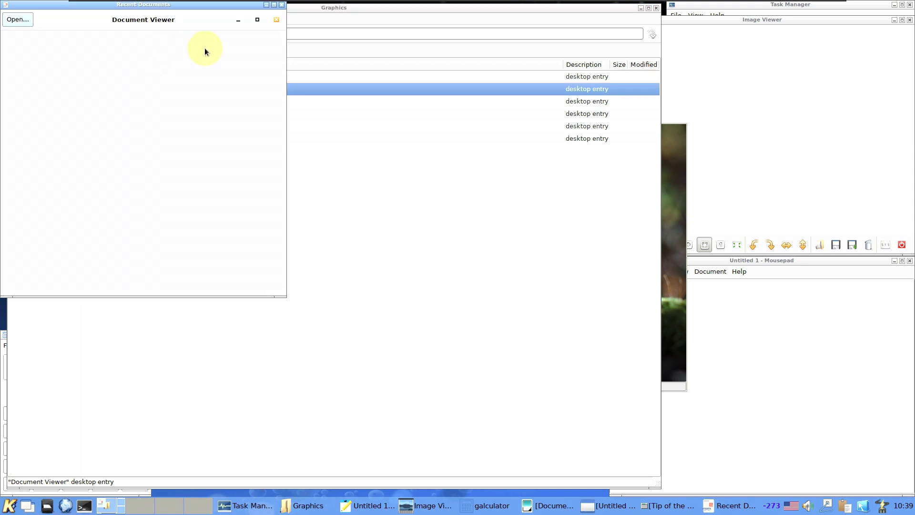
{"action": "left_click", "coordinate": [238, 21]}
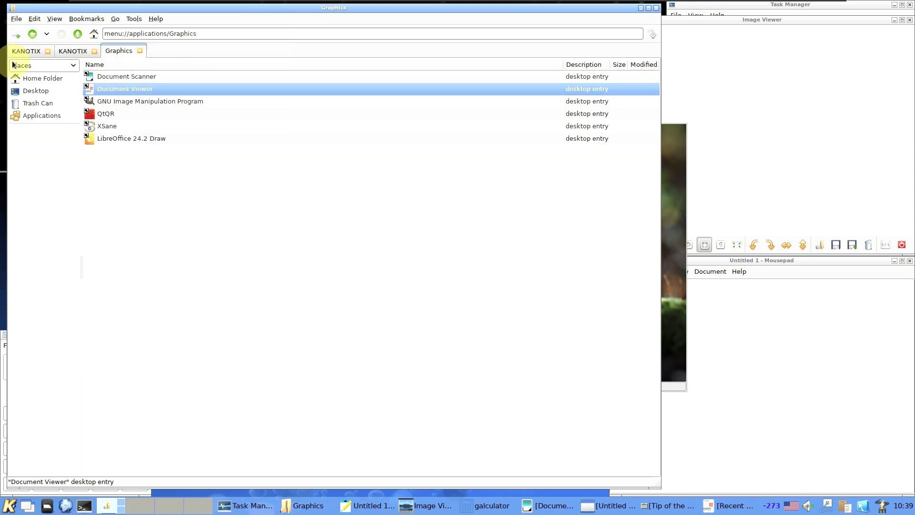
Step: Launch Thunderbird, Firefox ESR and Pidgin from the Internet category, minimize Thunderbird and return to the file manager
{"action": "left_click", "coordinate": [32, 34]}
{"action": "left_click", "coordinate": [139, 136]}
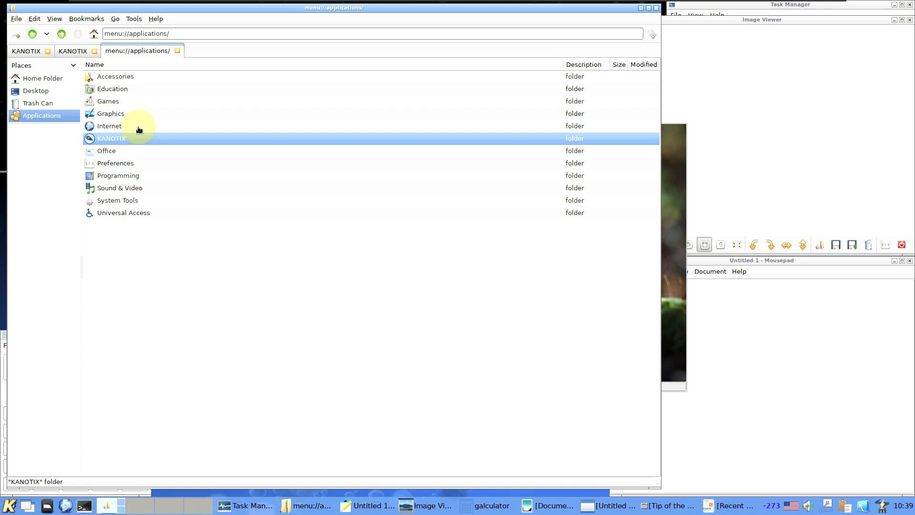
{"action": "double_click", "coordinate": [139, 128]}
{"action": "double_click", "coordinate": [139, 128]}
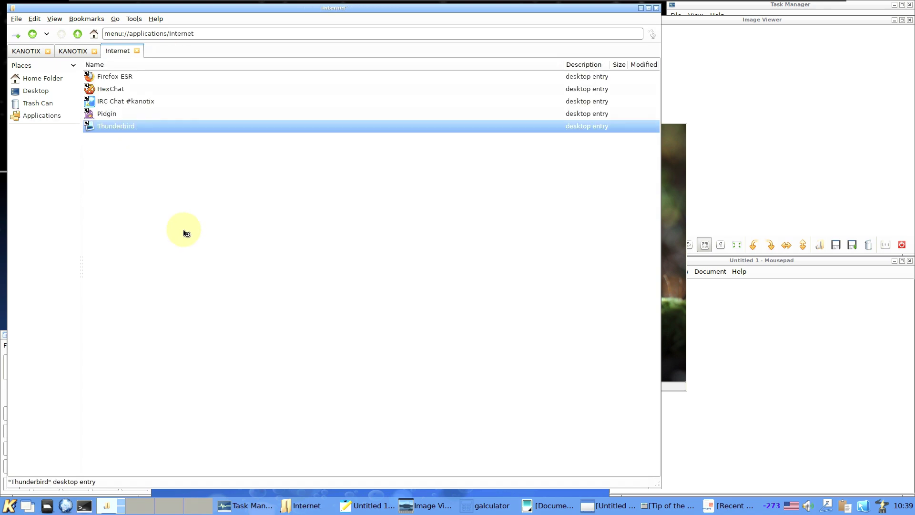
{"action": "left_click", "coordinate": [154, 88]}
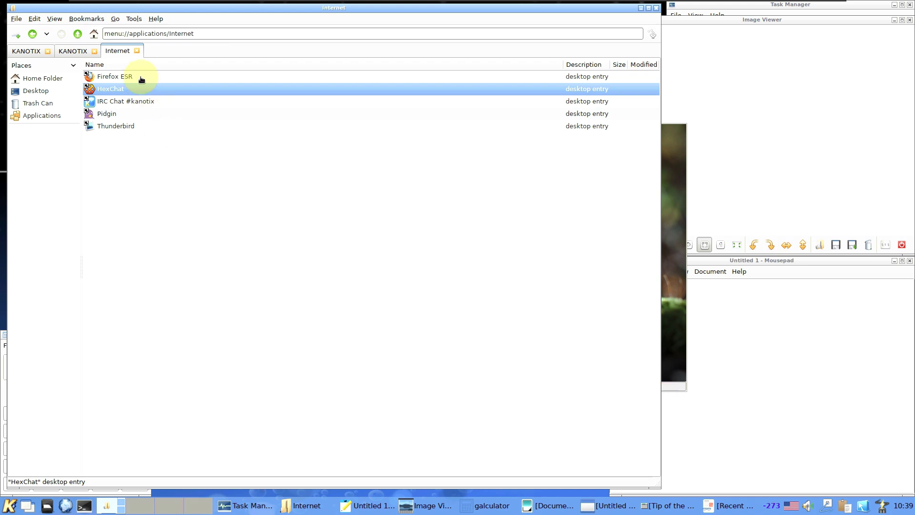
{"action": "left_click", "coordinate": [142, 78]}
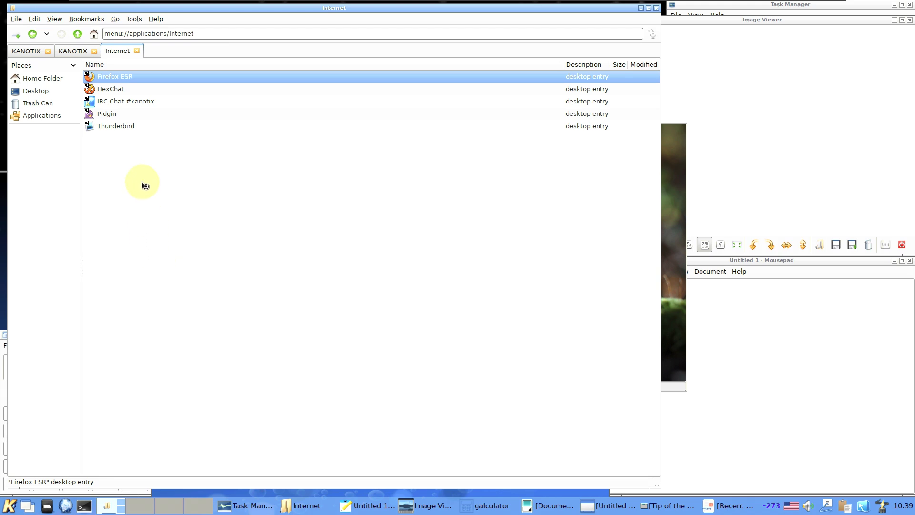
{"action": "left_click", "coordinate": [107, 116]}
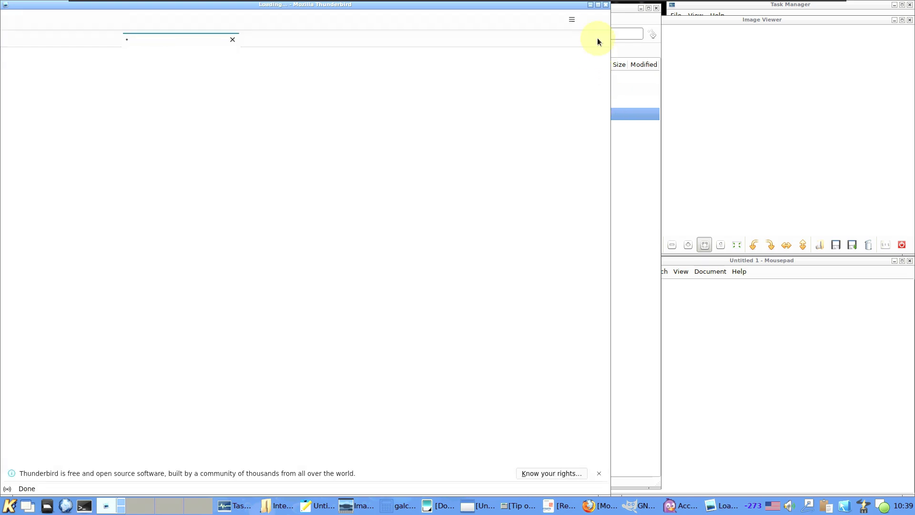
{"action": "left_click", "coordinate": [589, 4]}
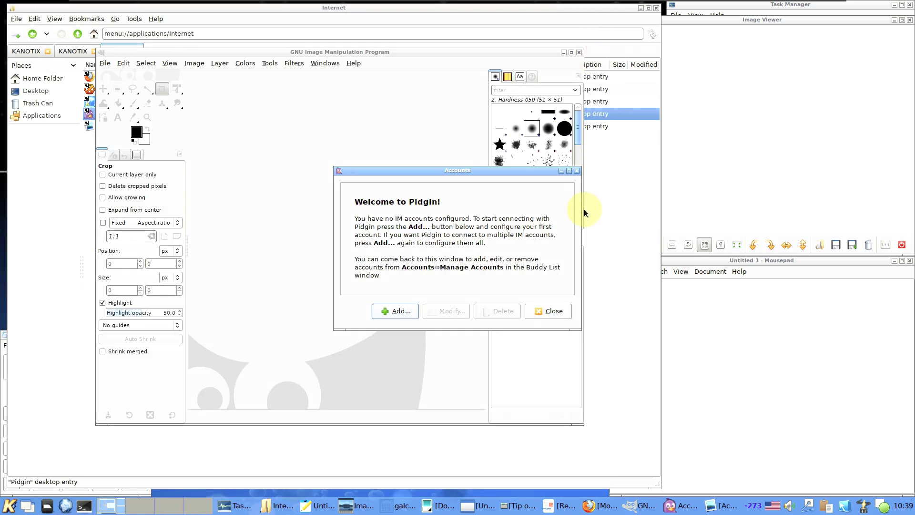
{"action": "left_click", "coordinate": [585, 23]}
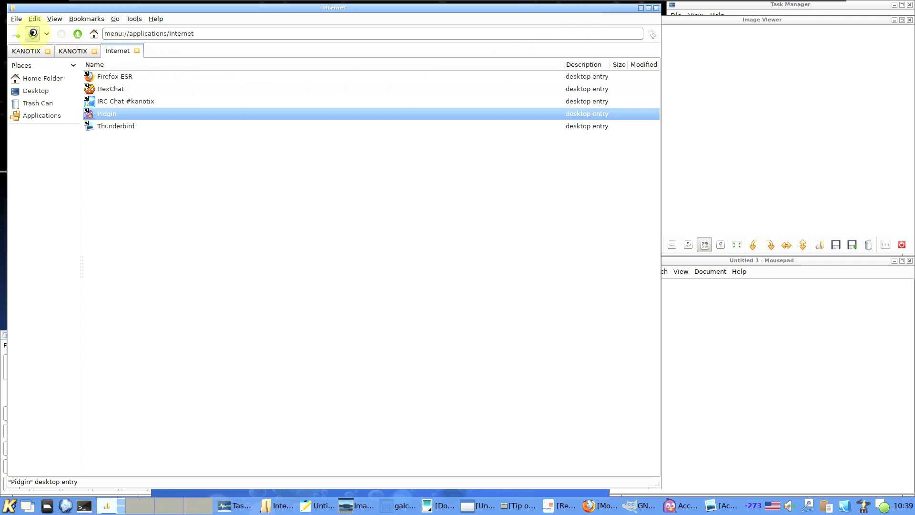
Step: Open the KANOTIX category and launch Install Kanotix from it
{"action": "left_click", "coordinate": [32, 34]}
{"action": "left_click", "coordinate": [117, 131]}
{"action": "double_click", "coordinate": [125, 142]}
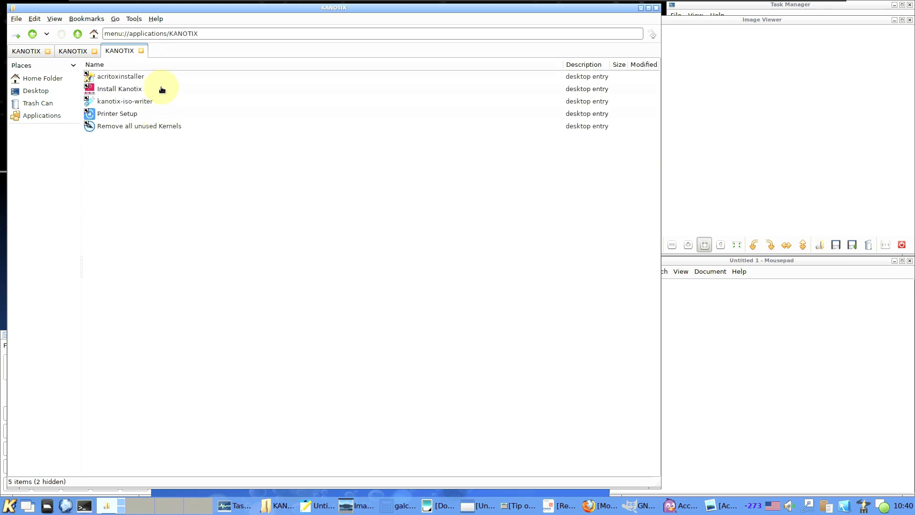
{"action": "left_click", "coordinate": [160, 94]}
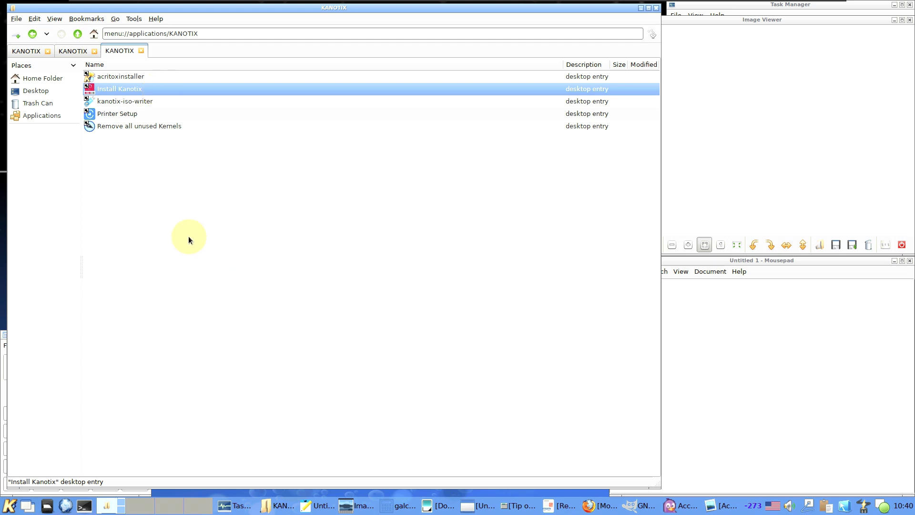
Step: View the contents of the Office category and return to the Applications location
{"action": "left_click", "coordinate": [32, 34]}
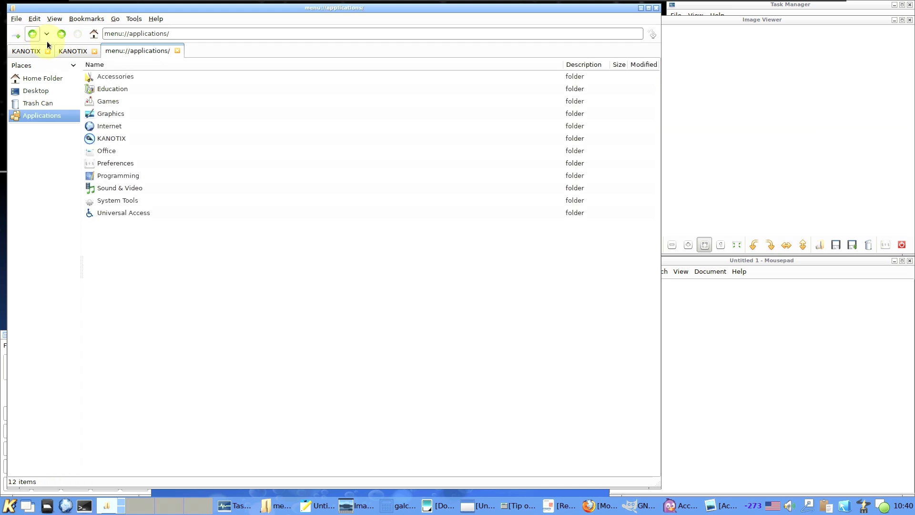
{"action": "double_click", "coordinate": [132, 151]}
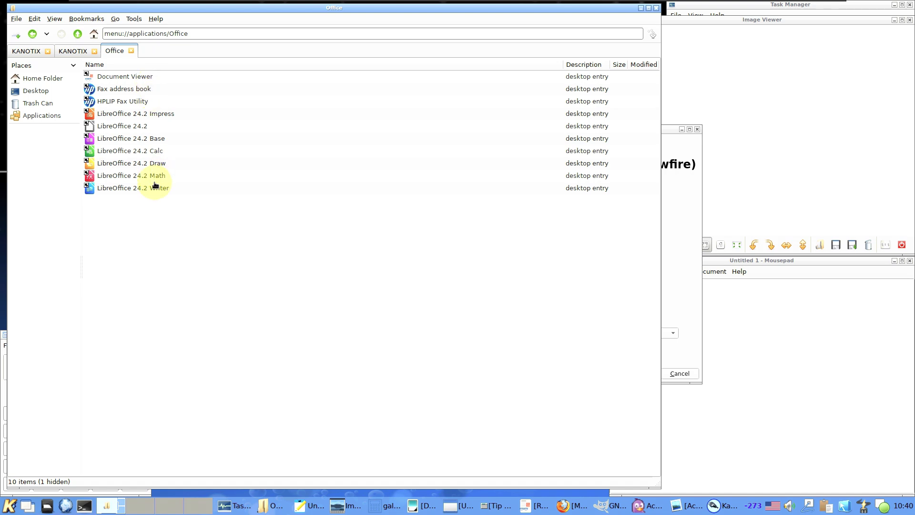
{"action": "left_click", "coordinate": [33, 34]}
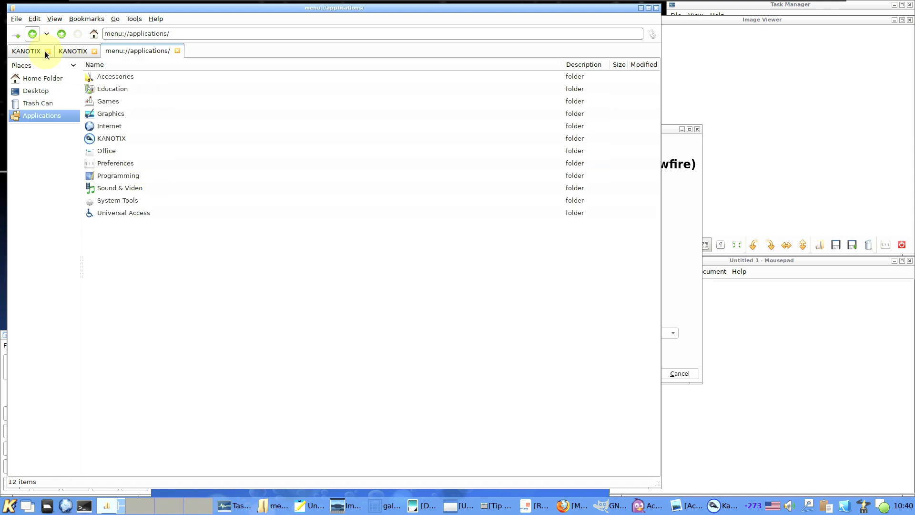
Step: Open the Preferences category and launch Customize Look and Feel, Desktop Preferences, Power Manager and Synaptic Package Manager
{"action": "double_click", "coordinate": [109, 163]}
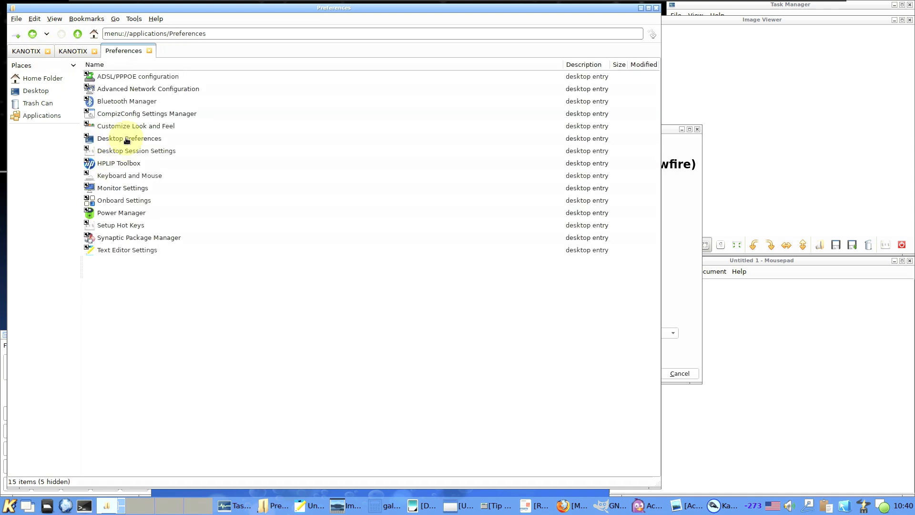
{"action": "left_click", "coordinate": [137, 114]}
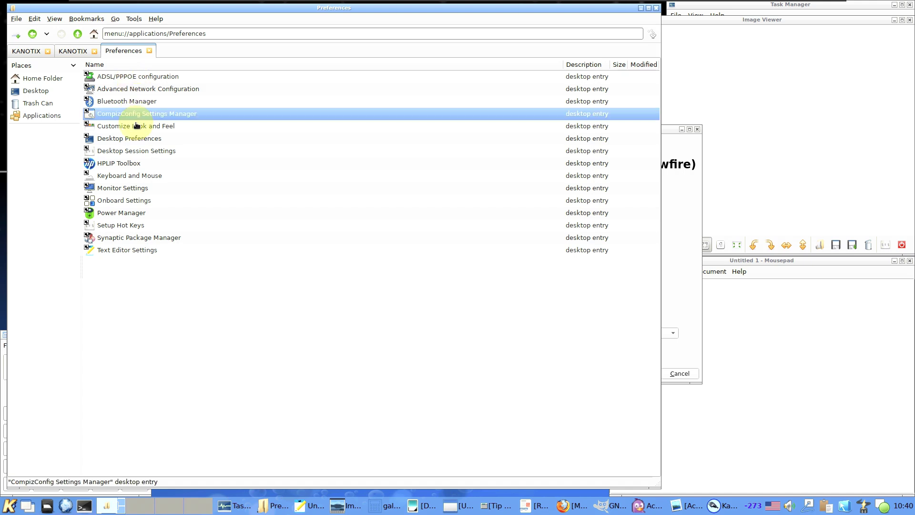
{"action": "left_click", "coordinate": [138, 128]}
{"action": "double_click", "coordinate": [137, 128]}
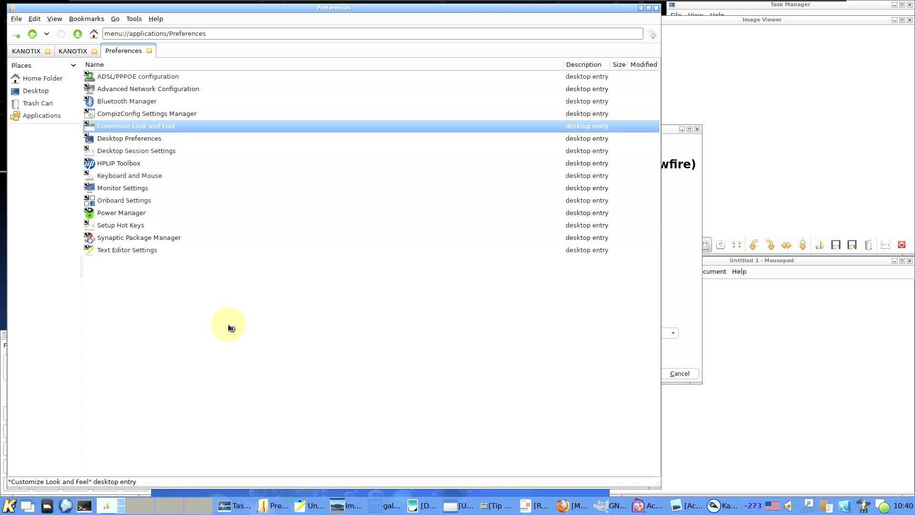
{"action": "left_click", "coordinate": [191, 142]}
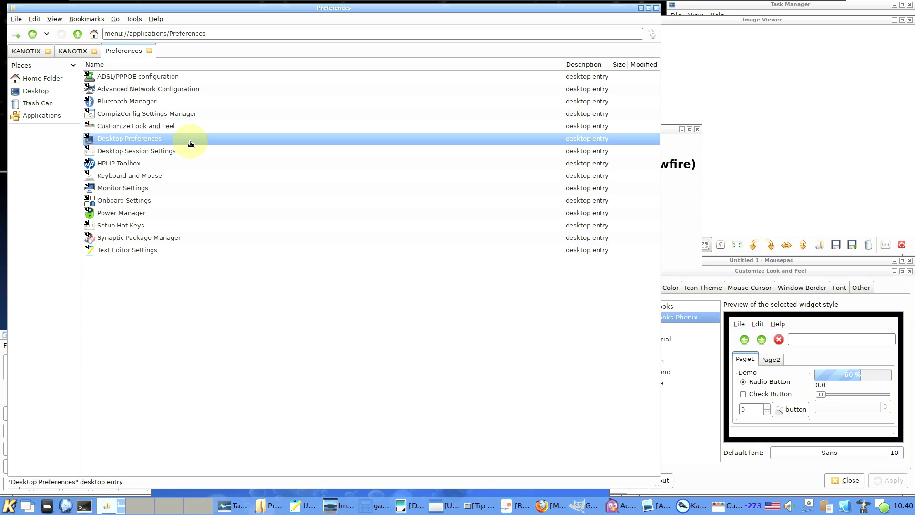
{"action": "double_click", "coordinate": [190, 142]}
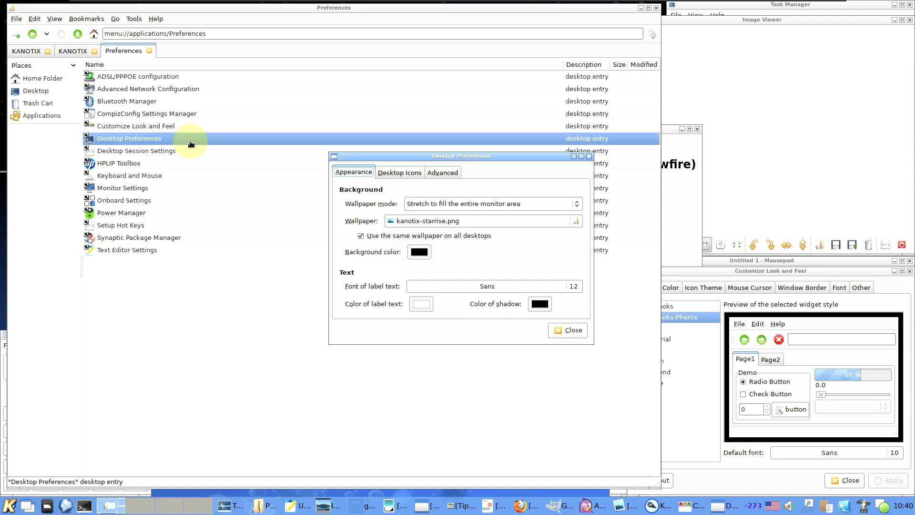
{"action": "left_click", "coordinate": [175, 216]}
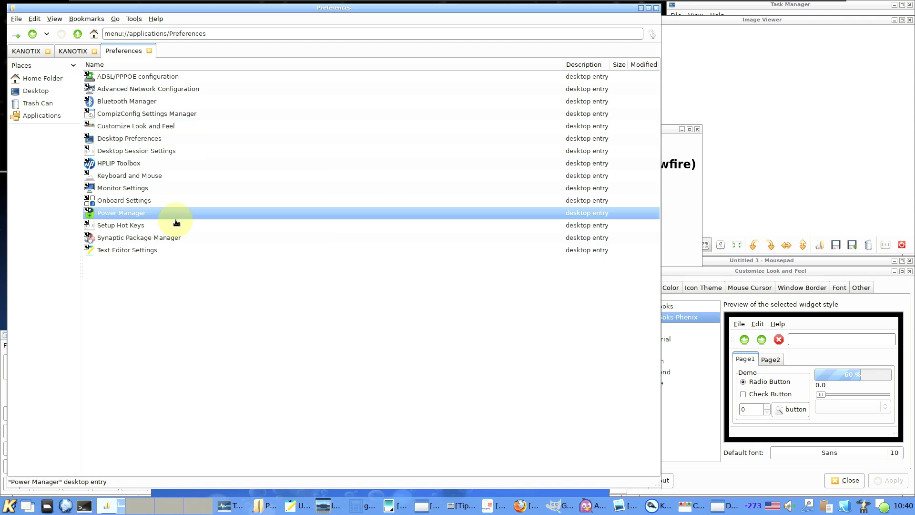
{"action": "left_click", "coordinate": [198, 240]}
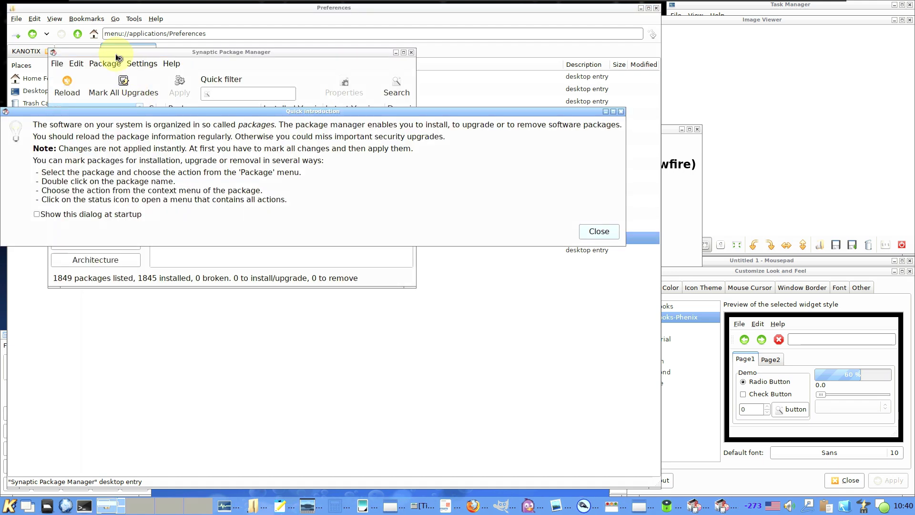
Step: Return to the Applications location in the file manager and open the Programming category
{"action": "left_click", "coordinate": [32, 35]}
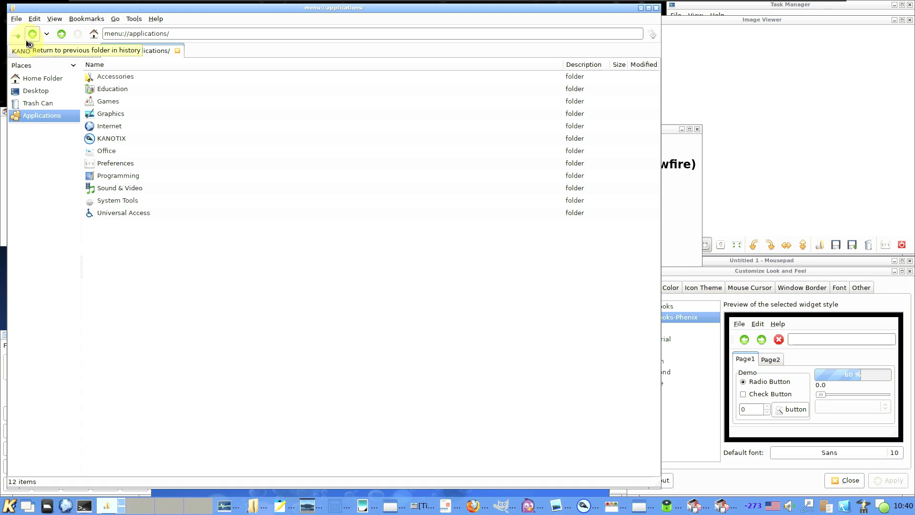
{"action": "left_click", "coordinate": [150, 180]}
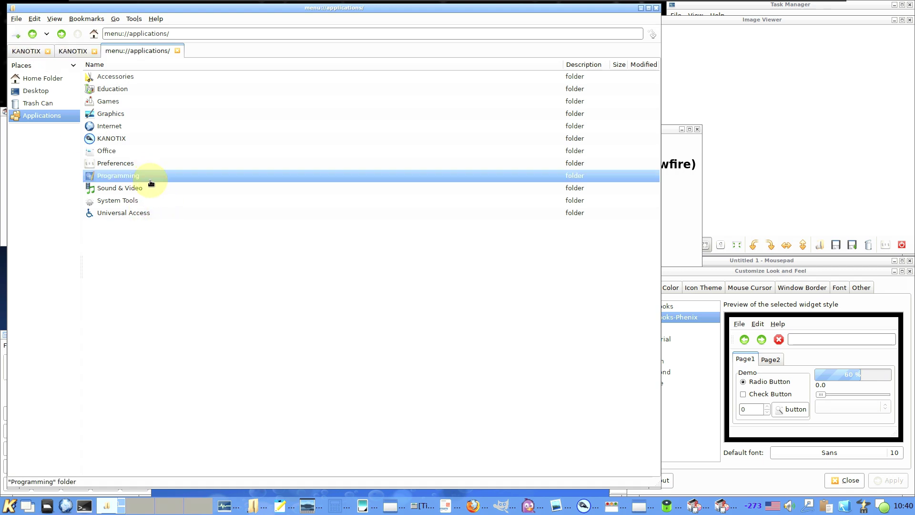
{"action": "double_click", "coordinate": [151, 183]}
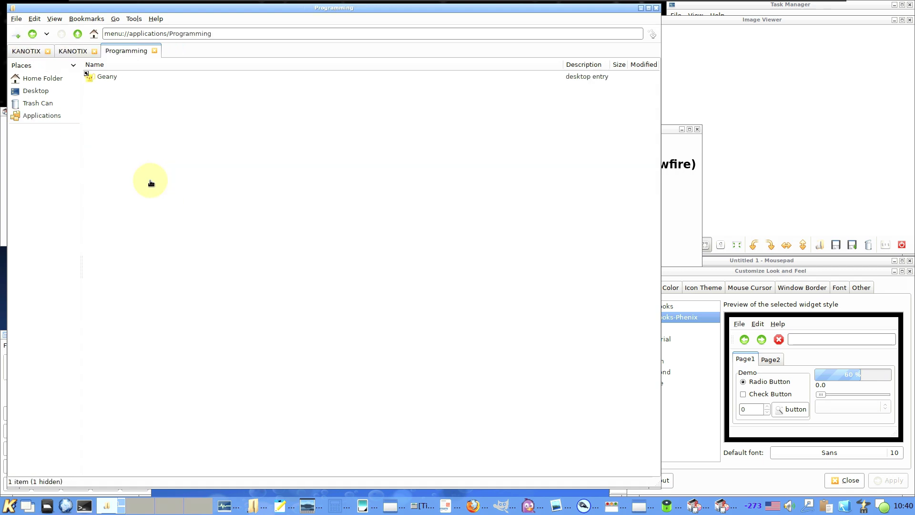
Step: Launch Geany and switch from the Programming category to the Sound & Video category
{"action": "left_click", "coordinate": [125, 76]}
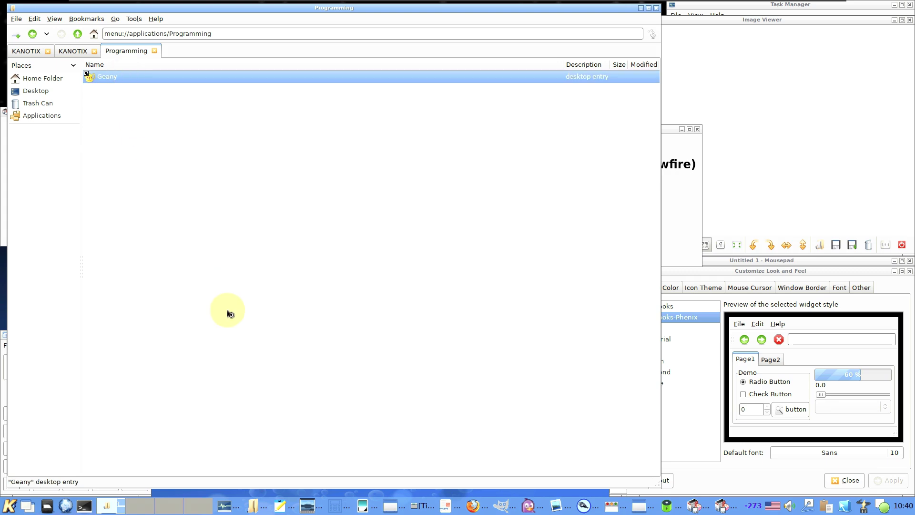
{"action": "left_click", "coordinate": [26, 33]}
{"action": "left_click", "coordinate": [152, 187]}
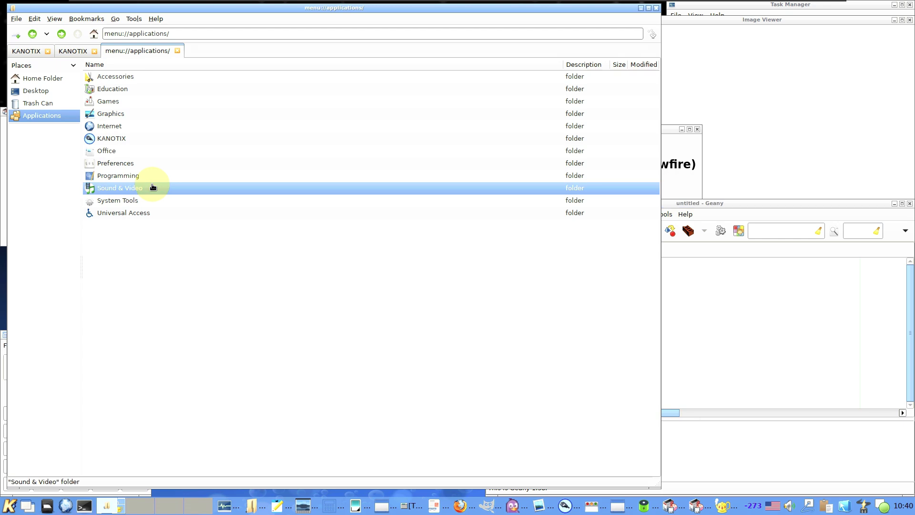
{"action": "double_click", "coordinate": [153, 187]}
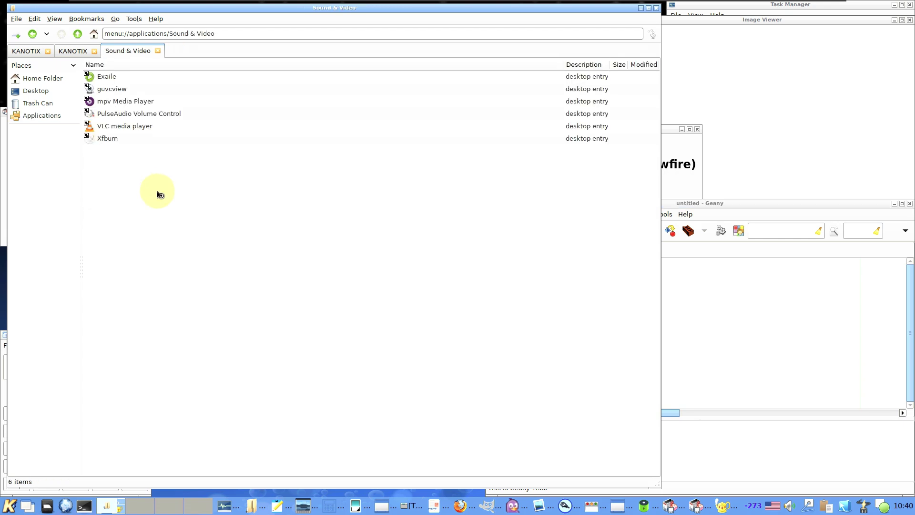
Step: Launch VLC media player, PulseAudio Volume Control, guvcview and Exaile from the Sound & Video category
{"action": "double_click", "coordinate": [149, 130]}
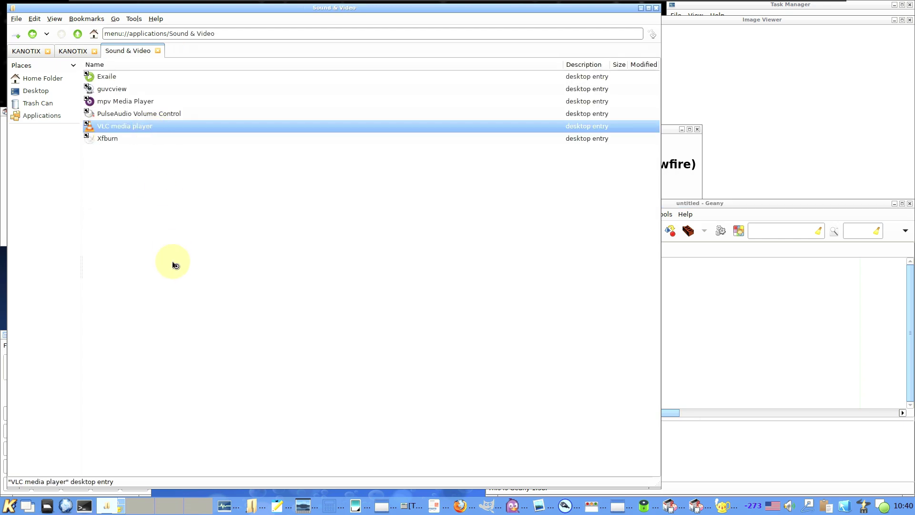
{"action": "left_click", "coordinate": [171, 116]}
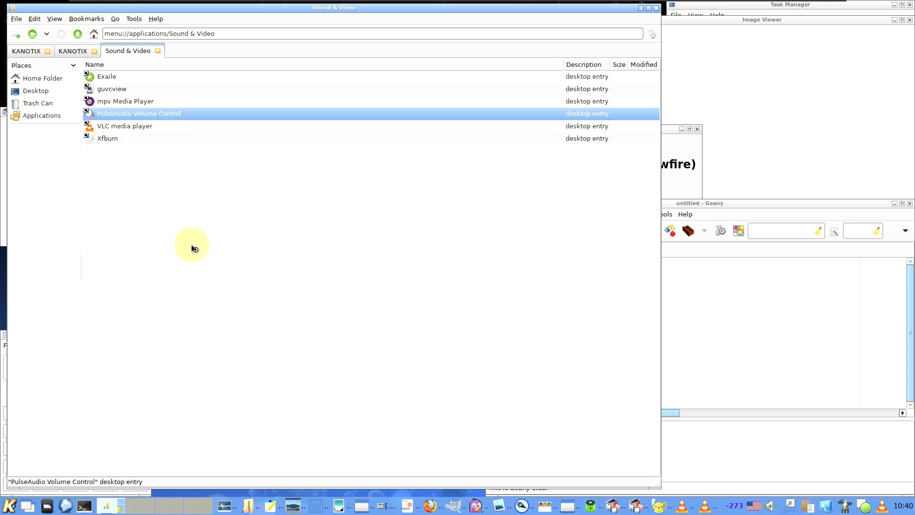
{"action": "double_click", "coordinate": [115, 93]}
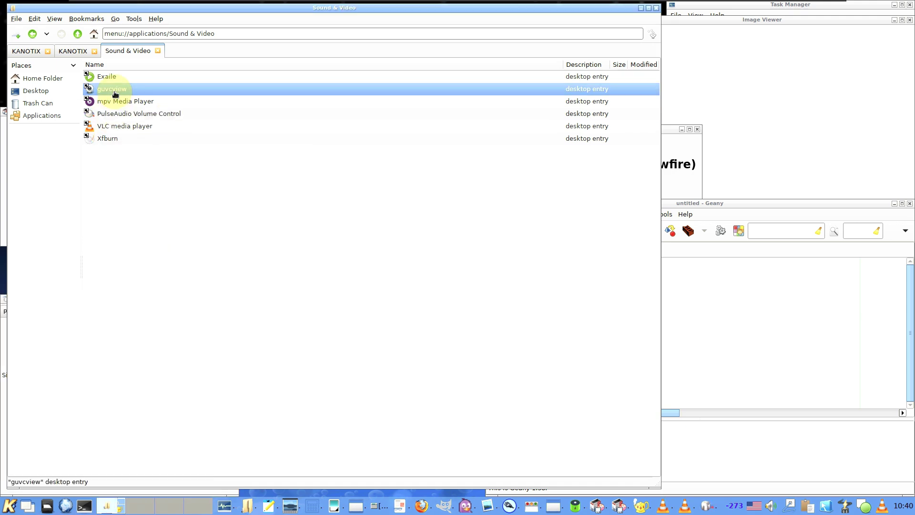
{"action": "left_click", "coordinate": [115, 76]}
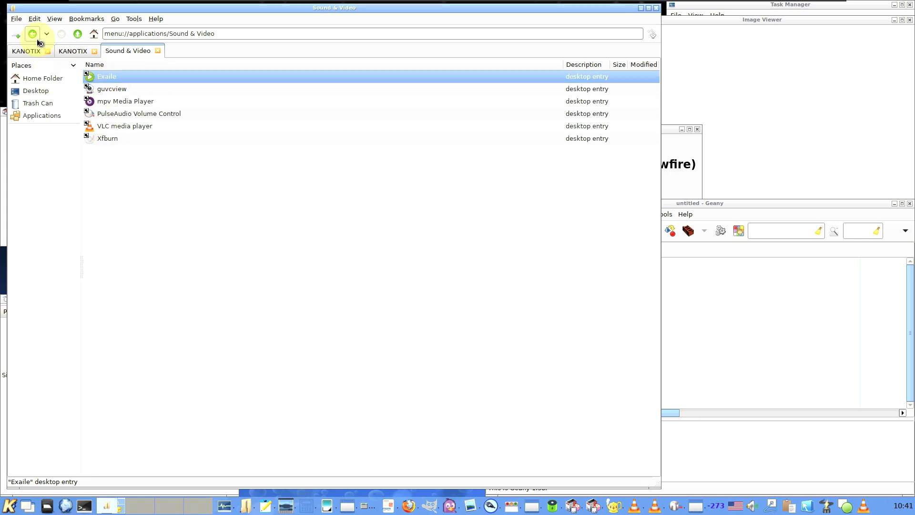
{"action": "left_click", "coordinate": [145, 343]}
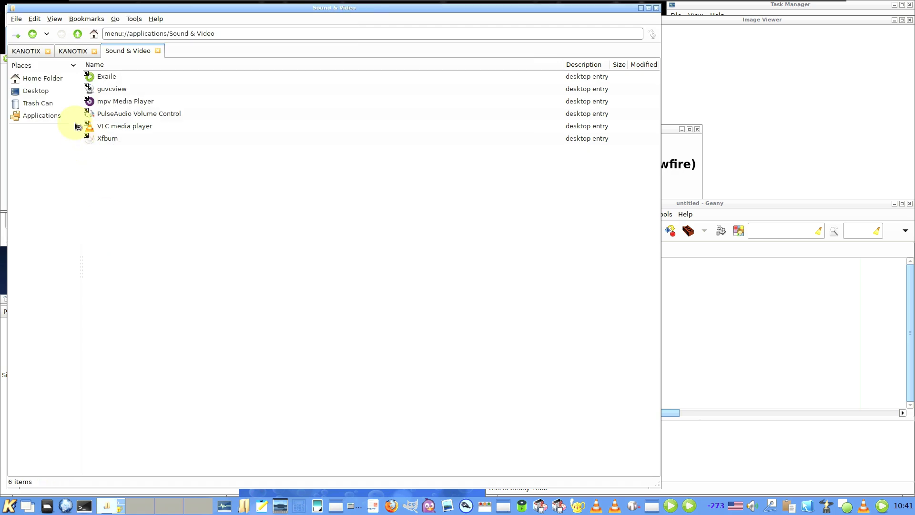
Step: Open the System Tools category and launch GParted and GDebi Package Installer from it
{"action": "left_click", "coordinate": [36, 37]}
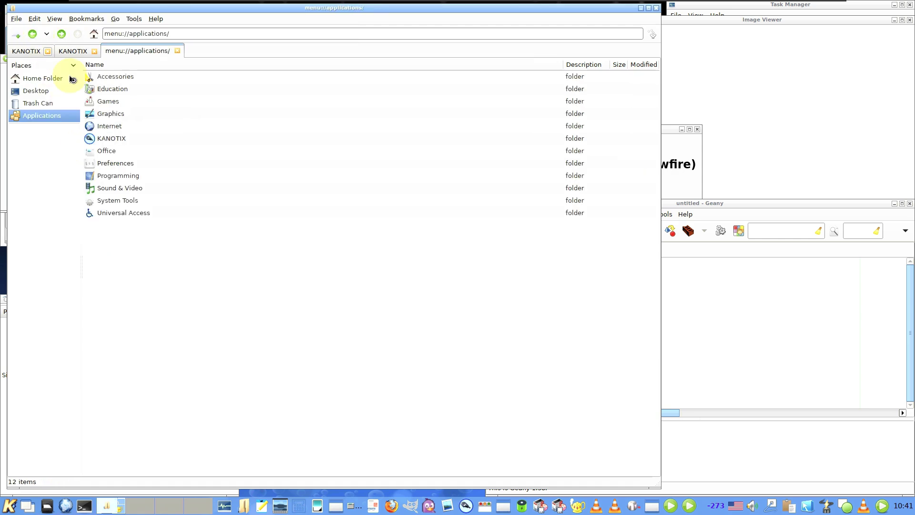
{"action": "left_click", "coordinate": [126, 203]}
{"action": "double_click", "coordinate": [127, 202]}
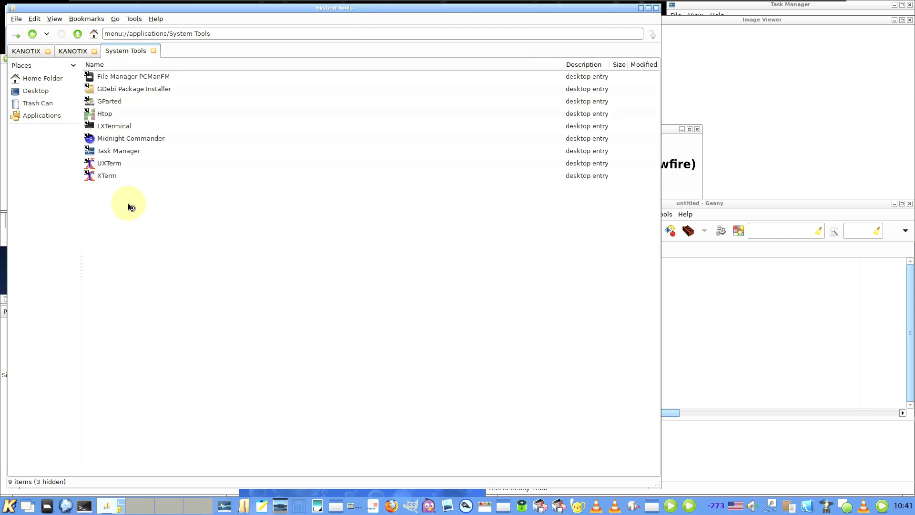
{"action": "double_click", "coordinate": [124, 102]}
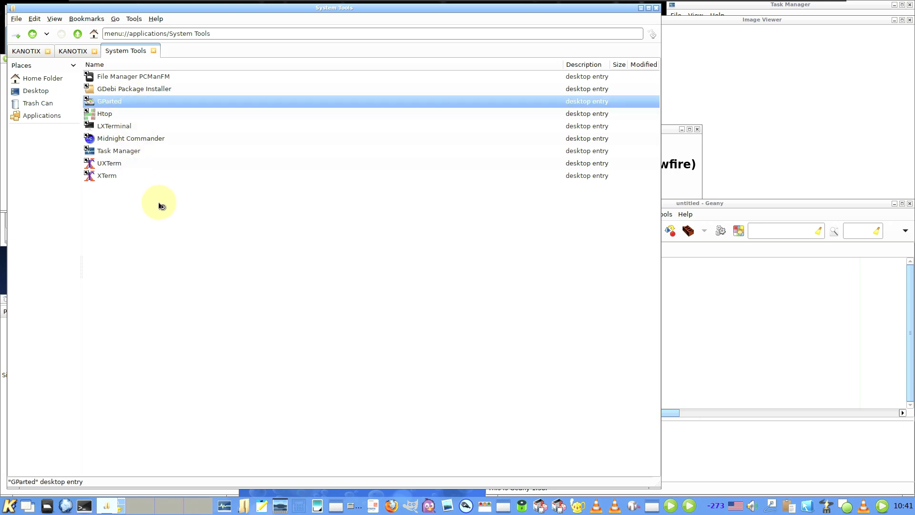
{"action": "left_click", "coordinate": [127, 93]}
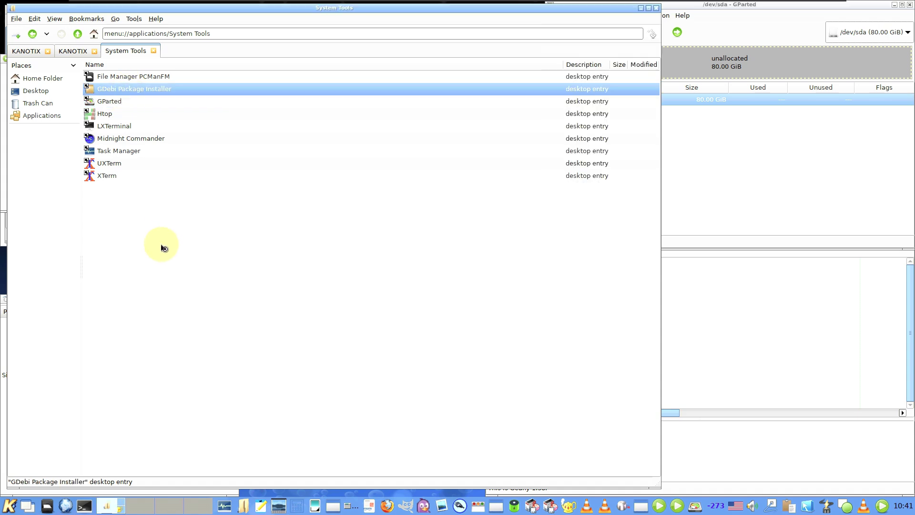
Step: View the contents of the Universal Access category and return to the Applications location
{"action": "left_click", "coordinate": [32, 34]}
{"action": "left_click", "coordinate": [119, 214]}
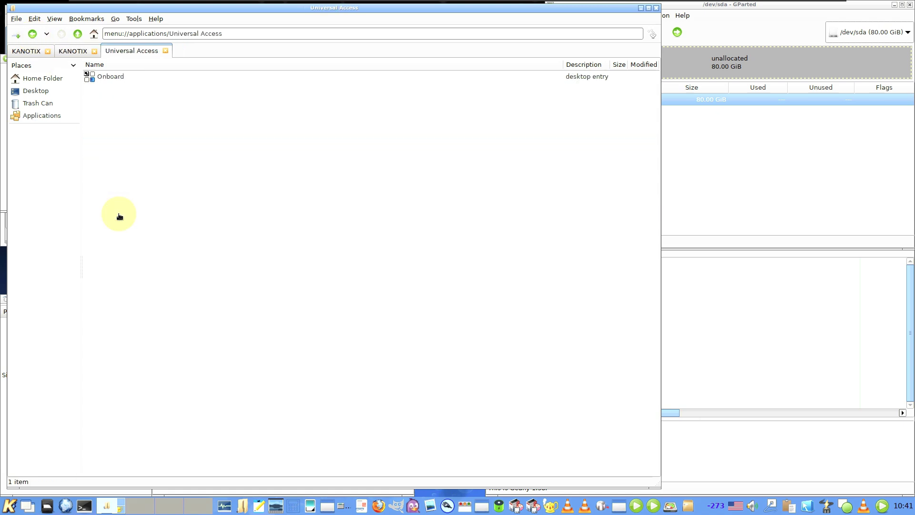
{"action": "left_click", "coordinate": [33, 35]}
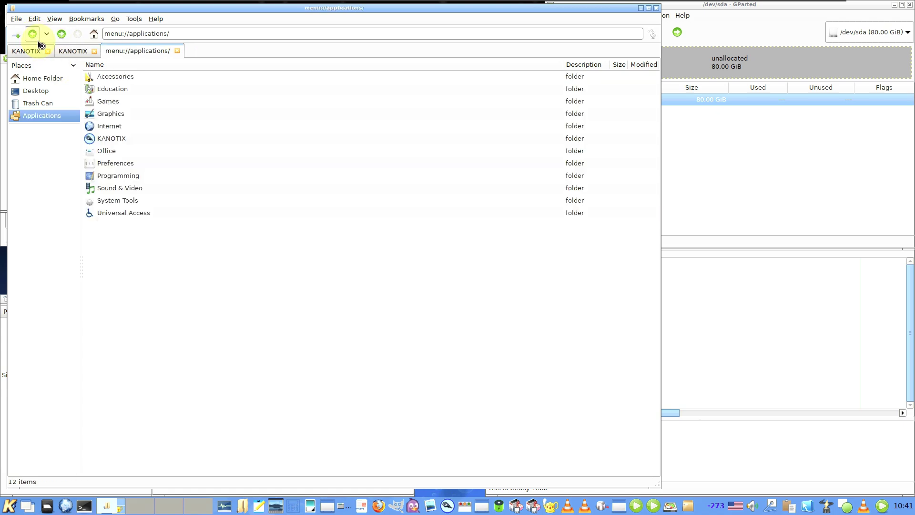
Step: Reopen the System Tools category and view the file manager's About information
{"action": "left_click", "coordinate": [115, 202]}
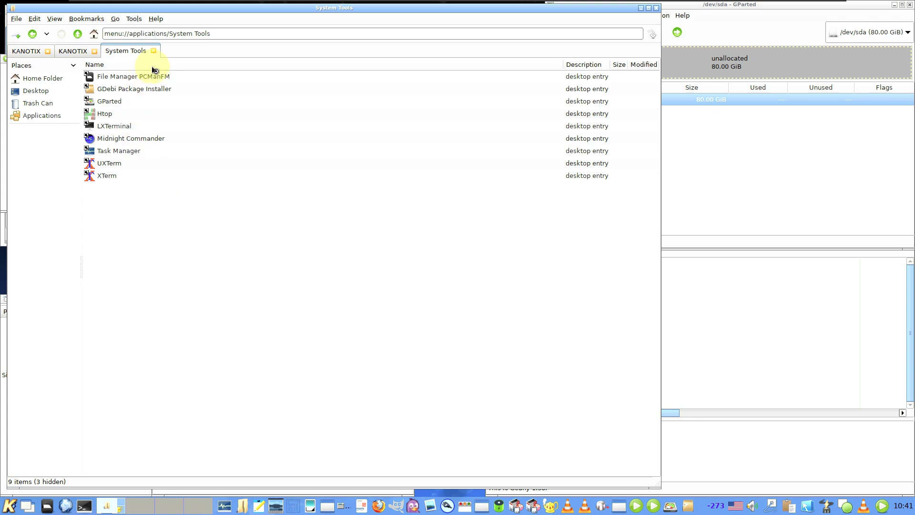
{"action": "left_click", "coordinate": [143, 164]}
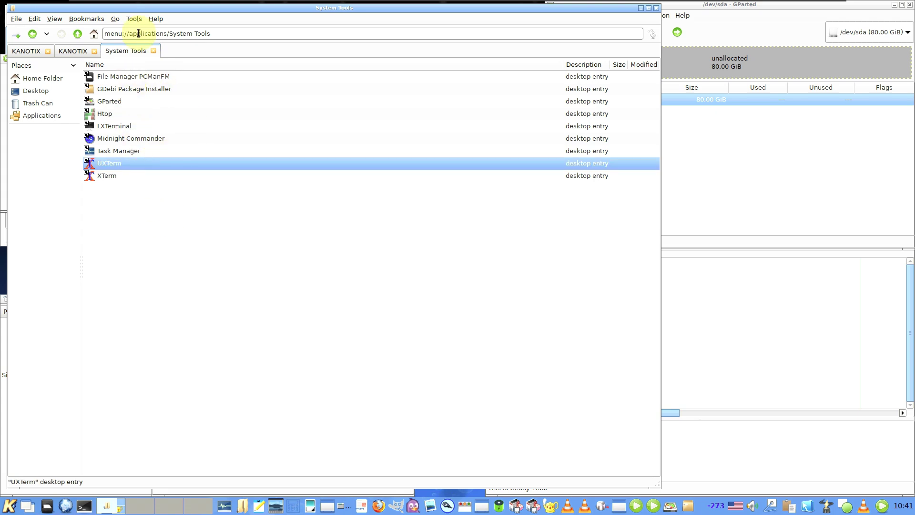
{"action": "left_click", "coordinate": [155, 19]}
{"action": "left_click", "coordinate": [159, 29]}
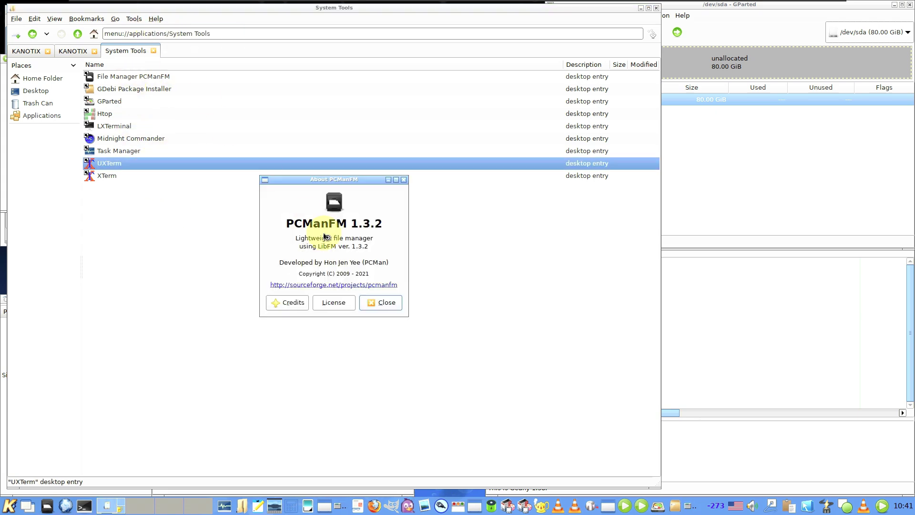
{"action": "left_click", "coordinate": [382, 298]}
Step: Look through the file manager's preferences, covering Display, Layout, Volume Management, Advanced and Modules, and close them
{"action": "left_click", "coordinate": [36, 19]}
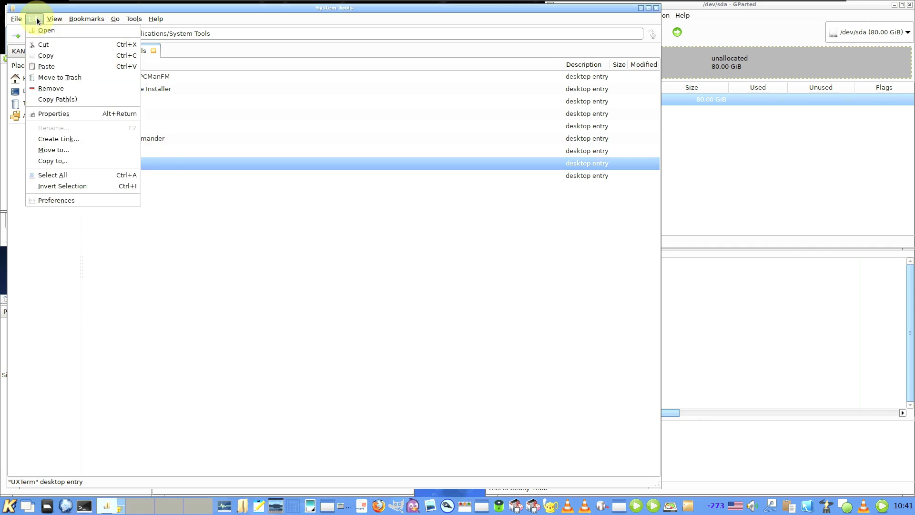
{"action": "left_click", "coordinate": [85, 200]}
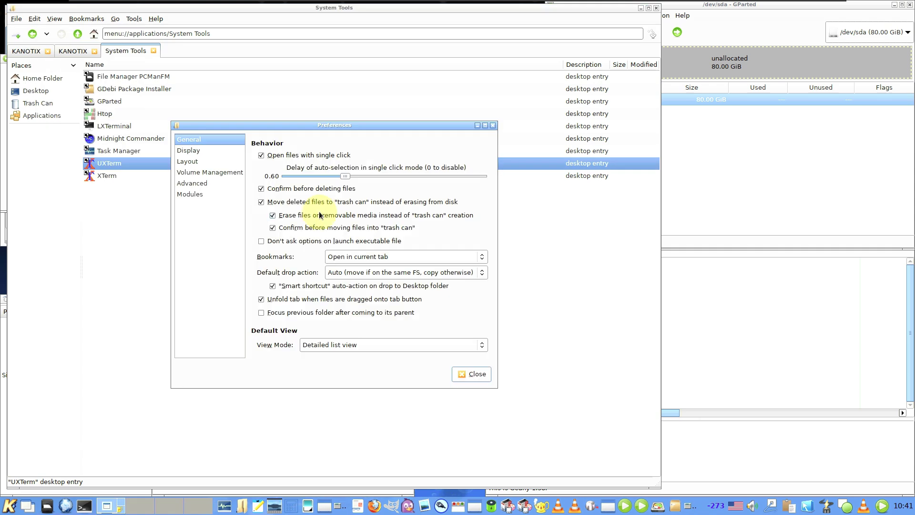
{"action": "left_click", "coordinate": [208, 151]}
{"action": "left_click", "coordinate": [206, 162]}
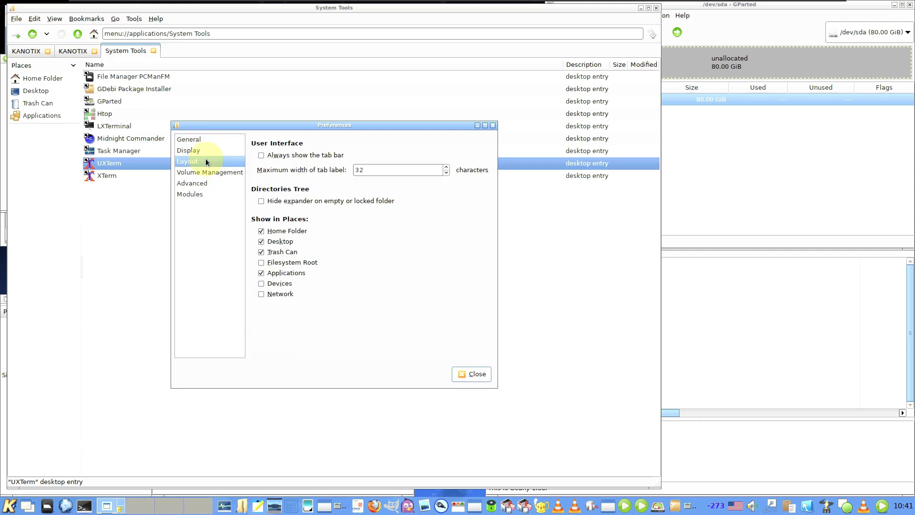
{"action": "left_click", "coordinate": [205, 172]}
{"action": "left_click", "coordinate": [205, 183]}
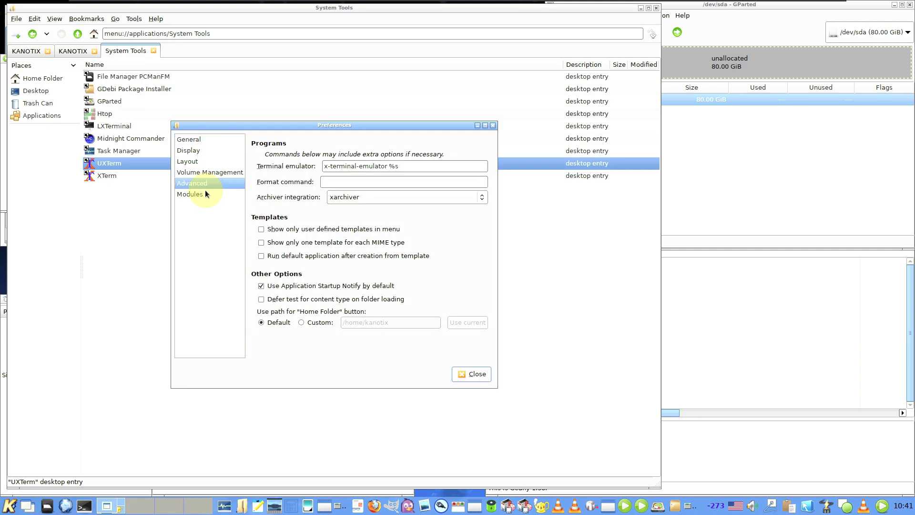
{"action": "left_click", "coordinate": [205, 193]}
{"action": "left_click", "coordinate": [475, 375]}
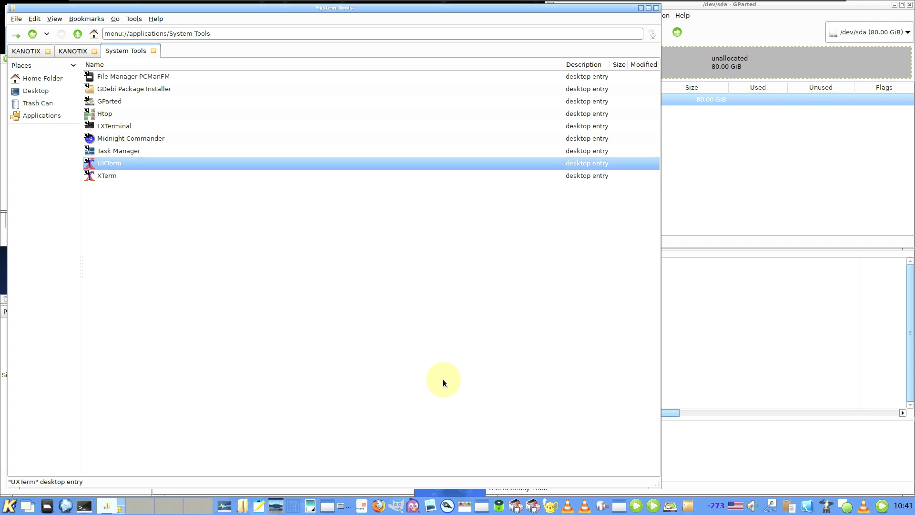
Step: Bring Task Manager to the front, maximize it and examine the list of running processes
{"action": "left_click", "coordinate": [225, 504]}
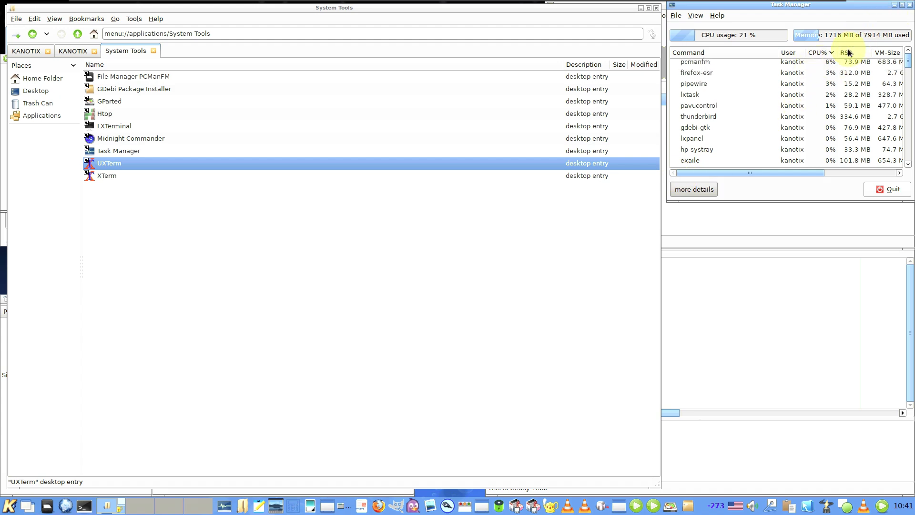
{"action": "left_click", "coordinate": [904, 4]}
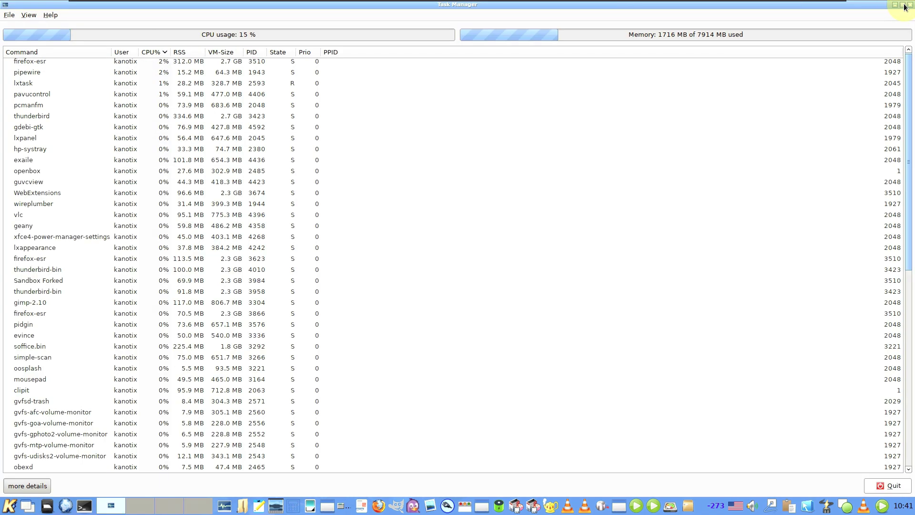
{"action": "scroll", "coordinate": [670, 153], "scroll_direction": "down", "scroll_amount": 9}
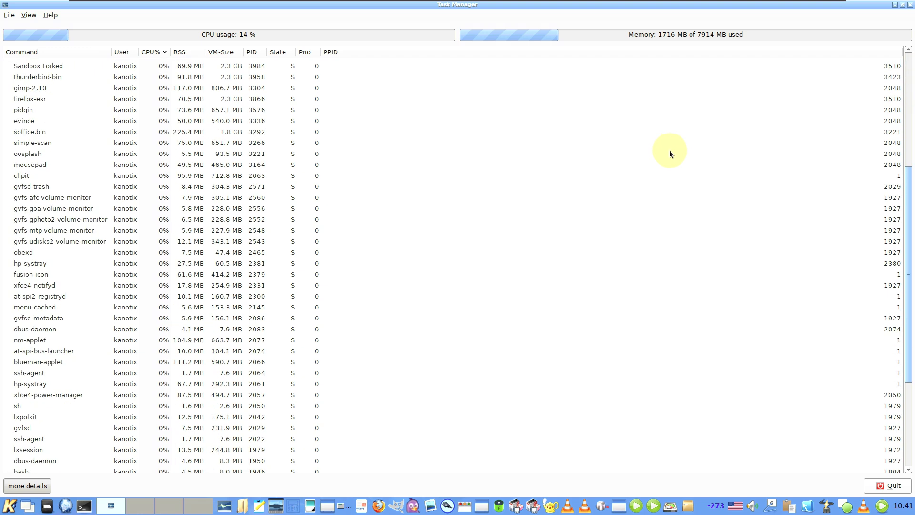
{"action": "scroll", "coordinate": [670, 151], "scroll_direction": "up", "scroll_amount": 9}
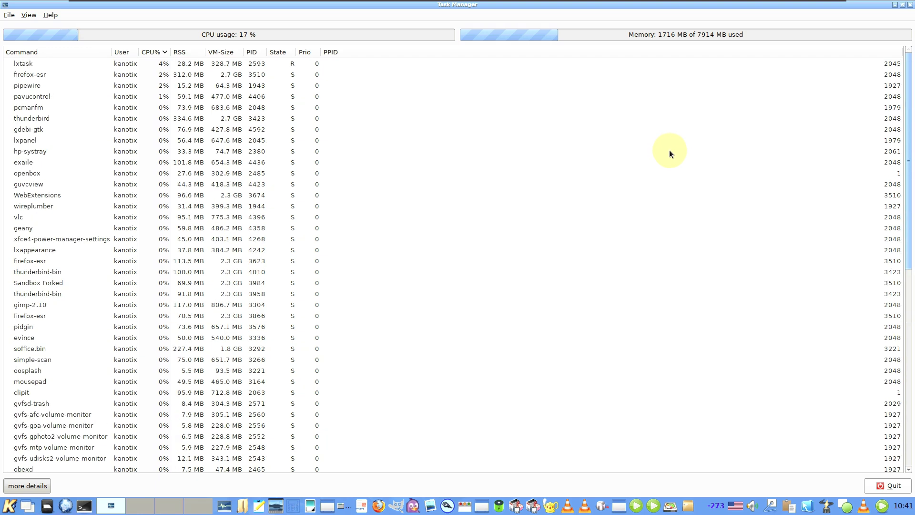
Step: Toggle Task Manager's extra process details off and back on, and review the full process list and memory usage
{"action": "left_click", "coordinate": [33, 485]}
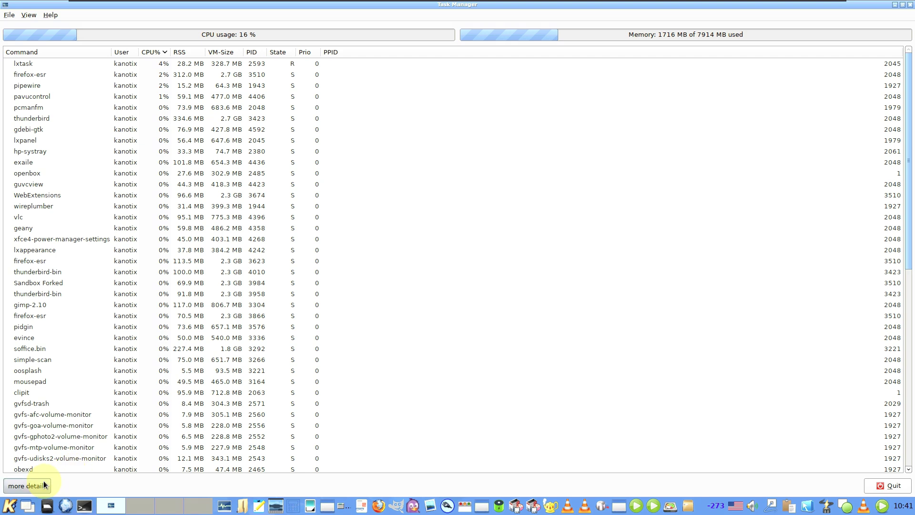
{"action": "left_click", "coordinate": [34, 485]}
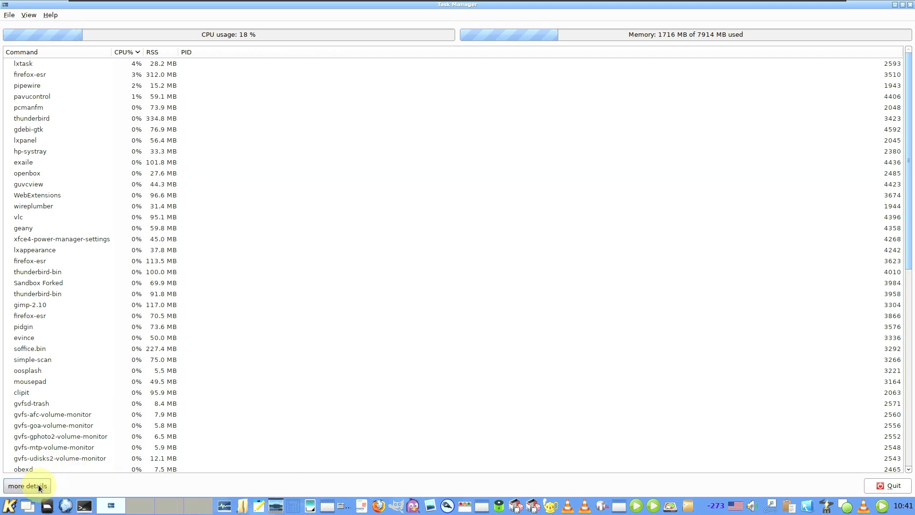
{"action": "scroll", "coordinate": [296, 214], "scroll_direction": "down", "scroll_amount": 8}
{"action": "scroll", "coordinate": [296, 214], "scroll_direction": "up", "scroll_amount": 5}
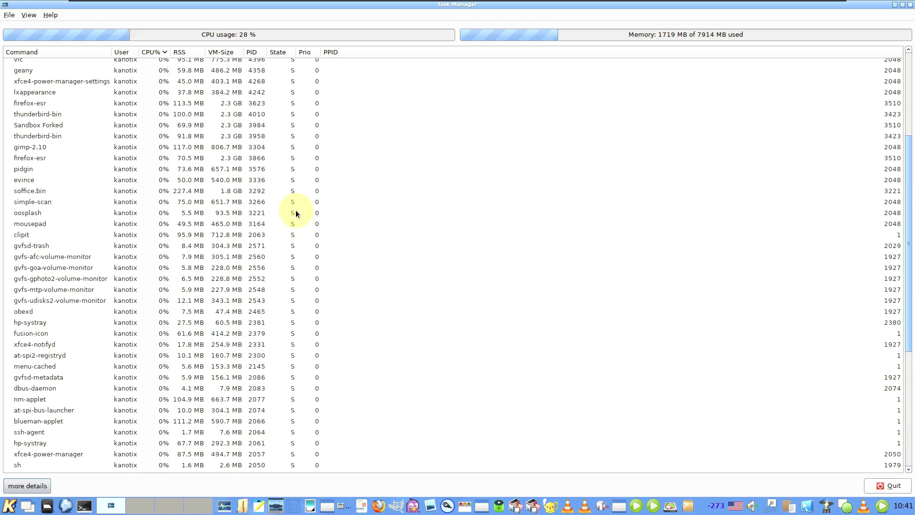
{"action": "scroll", "coordinate": [296, 213], "scroll_direction": "up", "scroll_amount": 5}
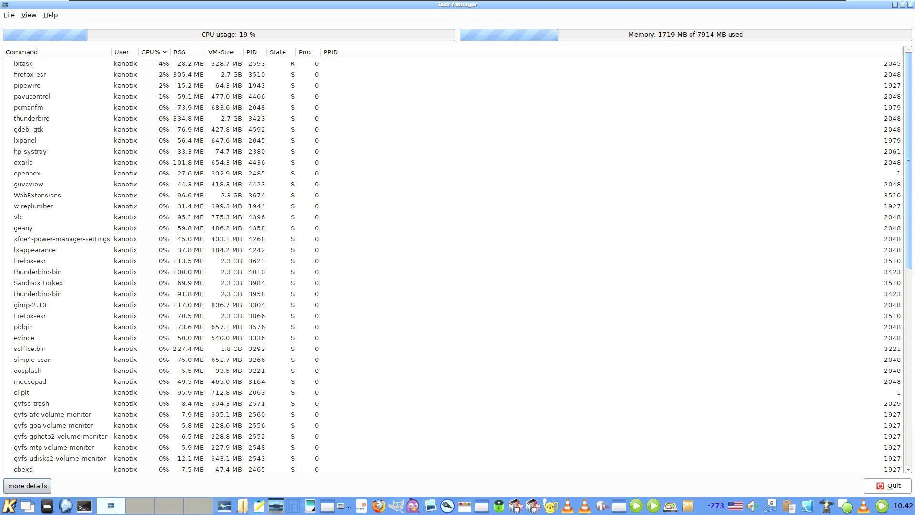
{"action": "key", "text": "Num_Lock"}
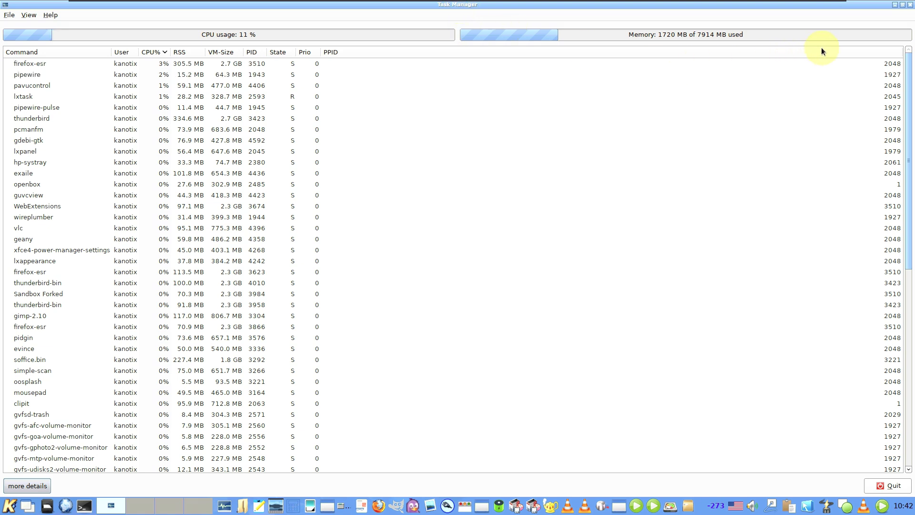
{"action": "scroll", "coordinate": [663, 231], "scroll_direction": "down", "scroll_amount": 9}
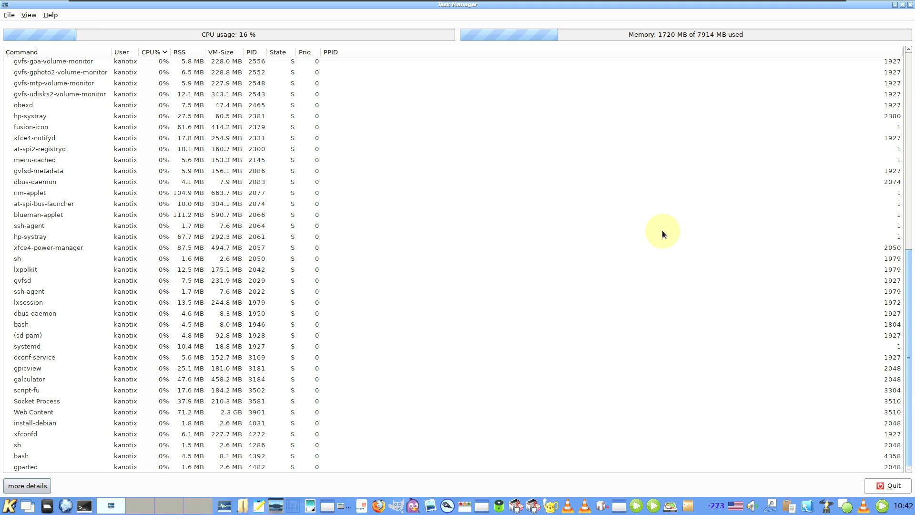
{"action": "scroll", "coordinate": [663, 233], "scroll_direction": "up", "scroll_amount": 5}
{"action": "scroll", "coordinate": [663, 233], "scroll_direction": "up", "scroll_amount": 4}
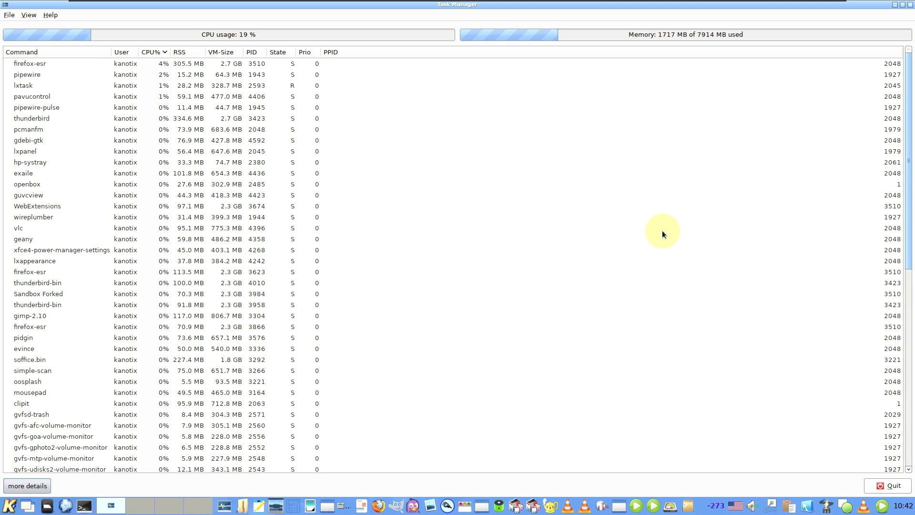
Step: Restore Task Manager to its smaller window size, then view GParted's About information and quit GParted
{"action": "left_click", "coordinate": [903, 6]}
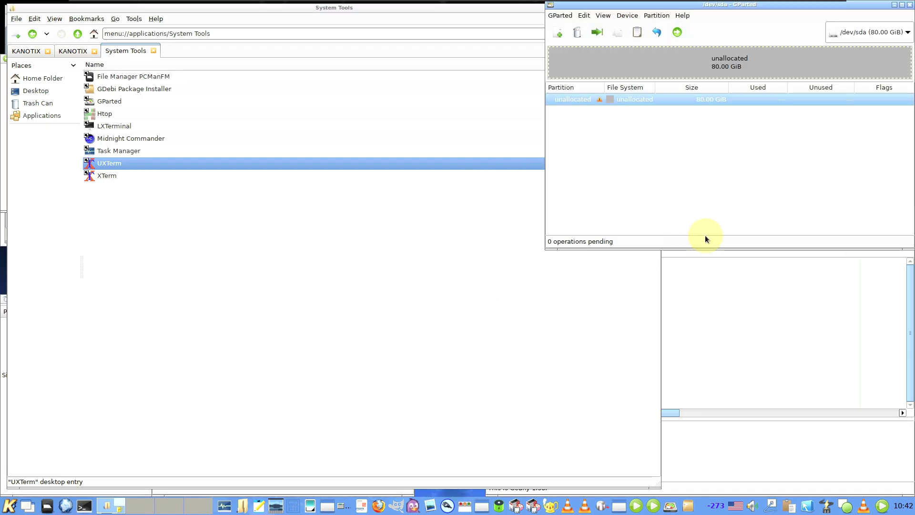
{"action": "left_click", "coordinate": [681, 18]}
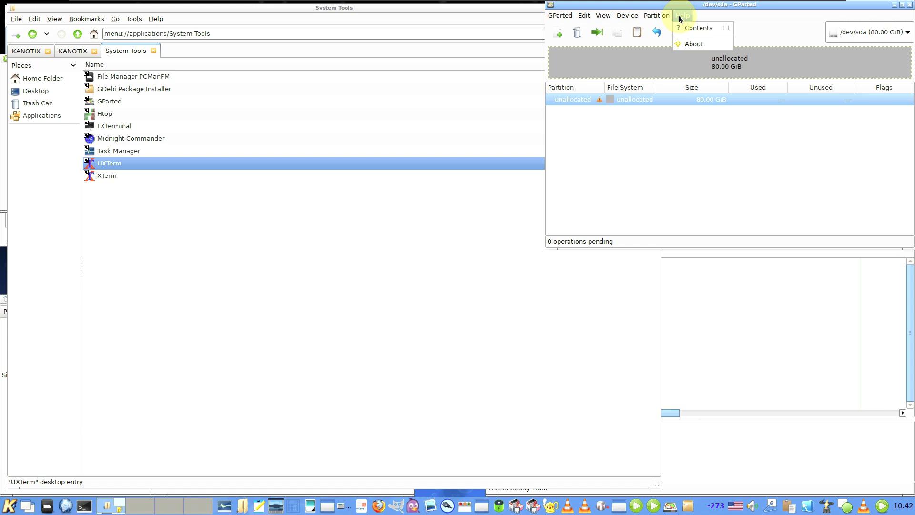
{"action": "left_click", "coordinate": [701, 42]}
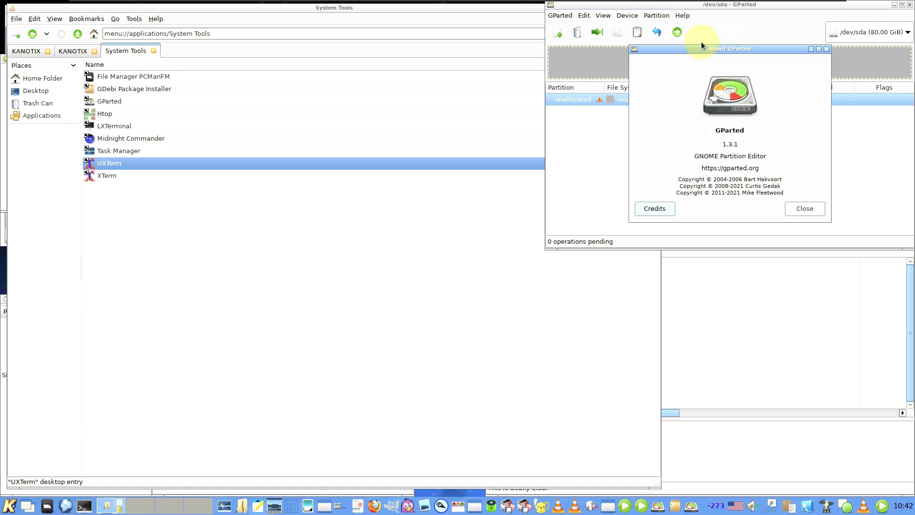
{"action": "left_click", "coordinate": [796, 210]}
{"action": "left_click", "coordinate": [570, 16]}
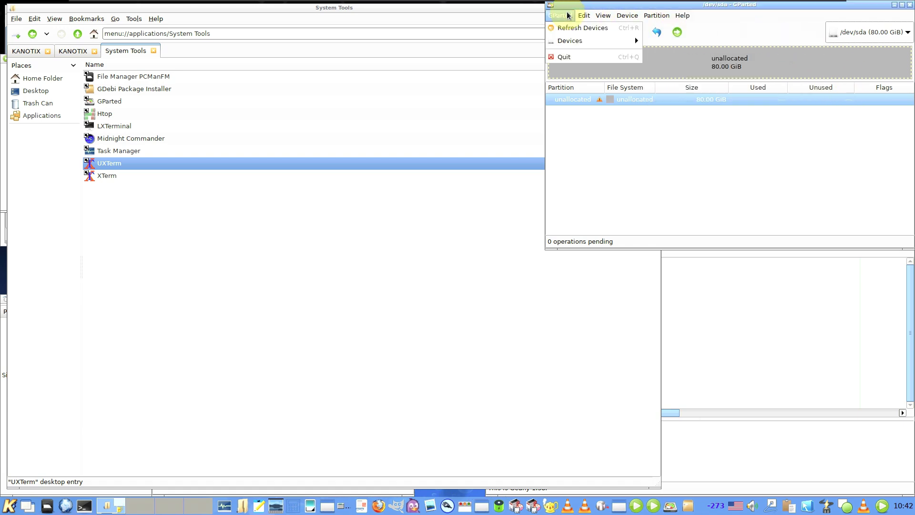
{"action": "left_click", "coordinate": [570, 52]}
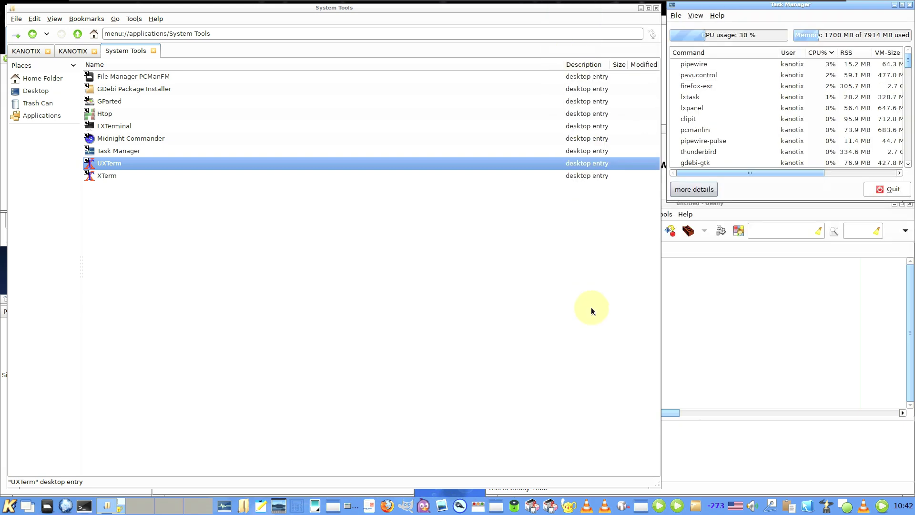
Step: Close the System Tools file manager window and view the Exaile music player's About information
{"action": "left_click", "coordinate": [655, 15]}
{"action": "left_click", "coordinate": [656, 10]}
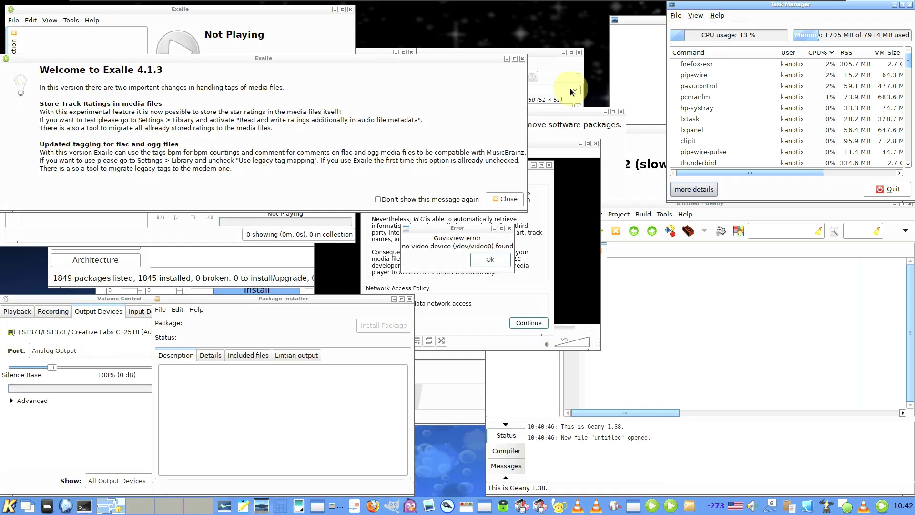
{"action": "left_click", "coordinate": [278, 37]}
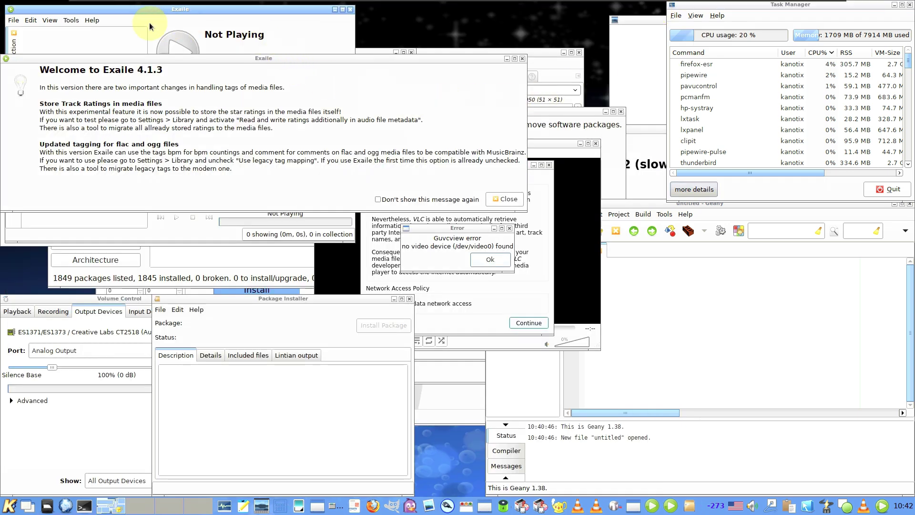
{"action": "left_click", "coordinate": [88, 21]}
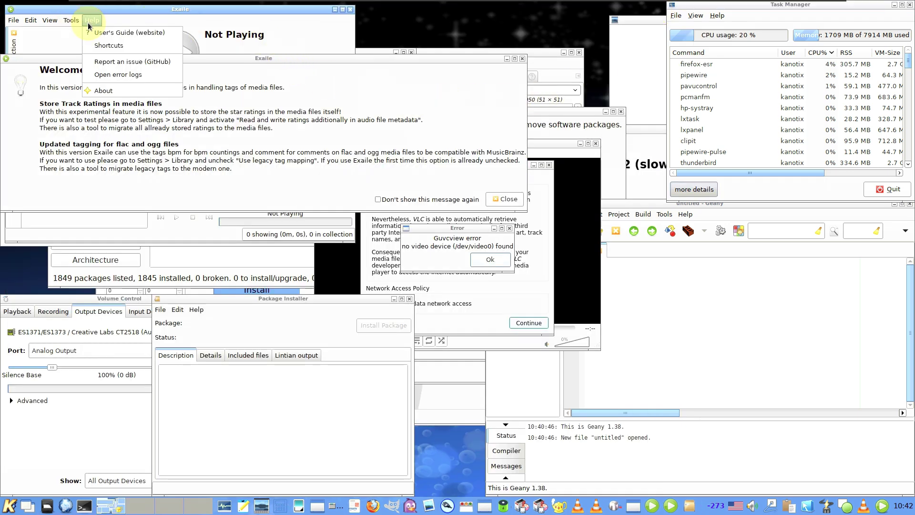
{"action": "left_click", "coordinate": [122, 90]}
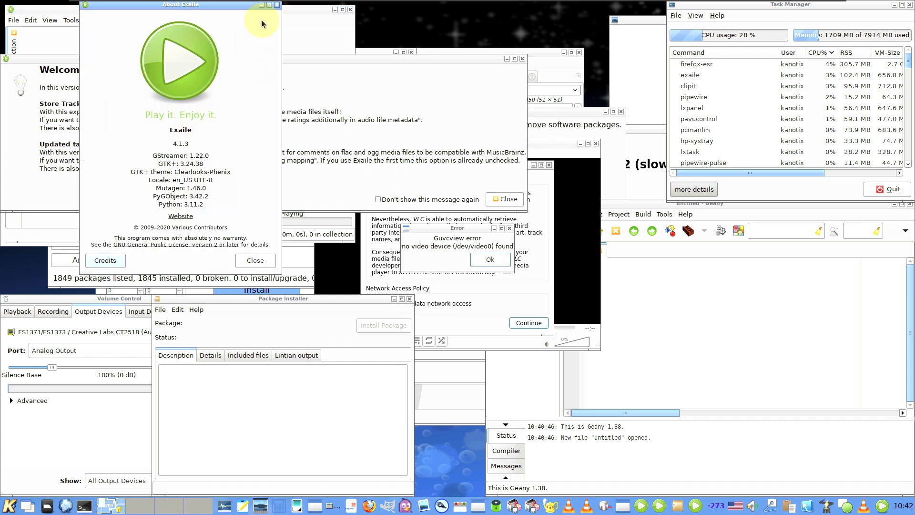
{"action": "left_click", "coordinate": [277, 6]}
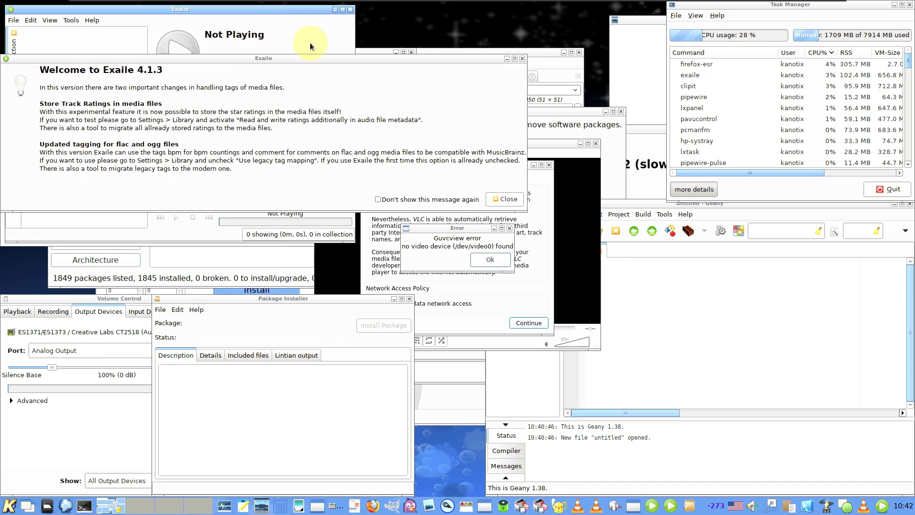
Step: Dismiss Exaile's welcome message, check its About information again and close the player
{"action": "left_click", "coordinate": [504, 199]}
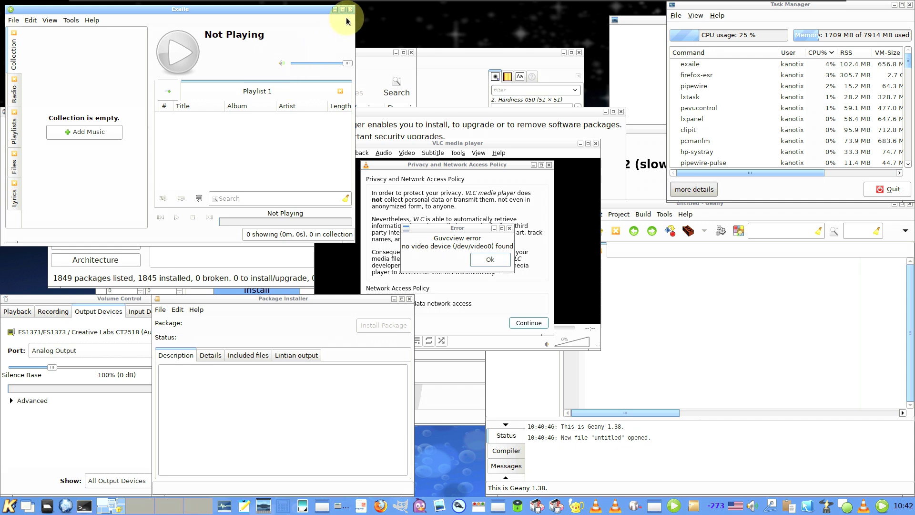
{"action": "left_click", "coordinate": [95, 22]}
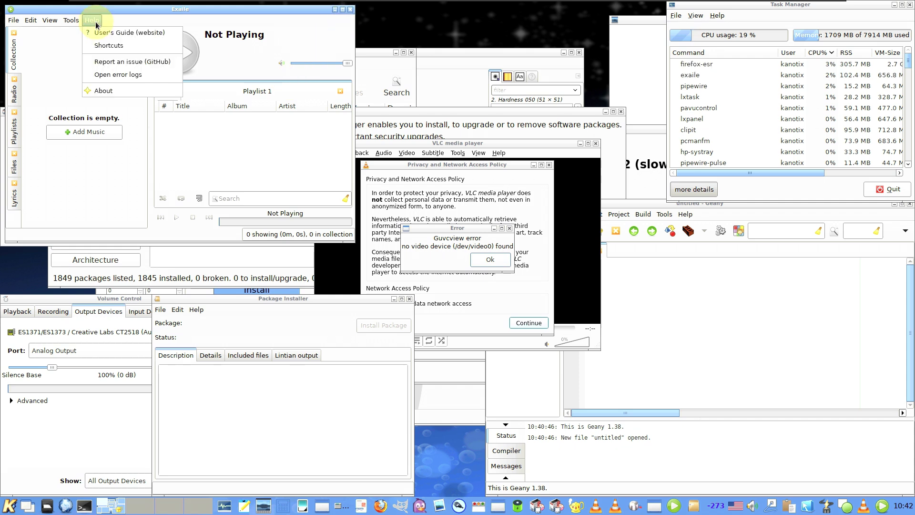
{"action": "left_click", "coordinate": [113, 87]}
{"action": "left_click", "coordinate": [261, 260]}
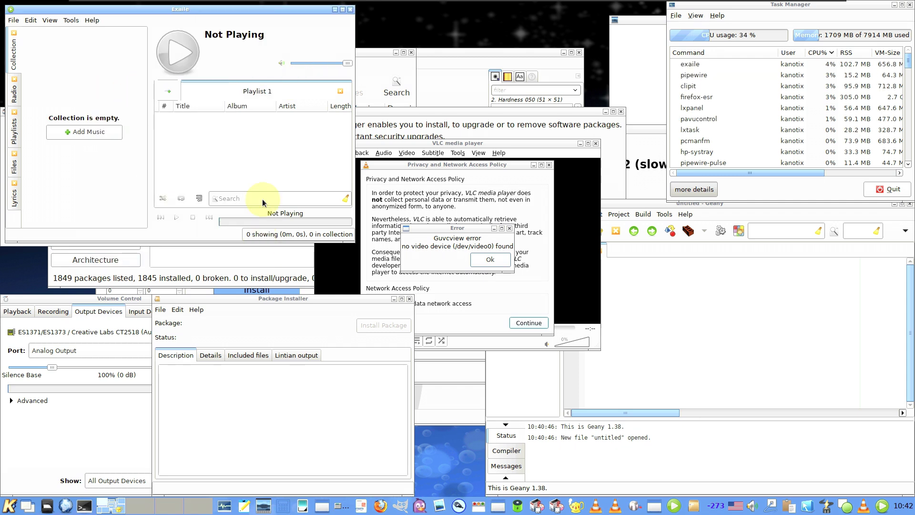
{"action": "left_click", "coordinate": [350, 9]}
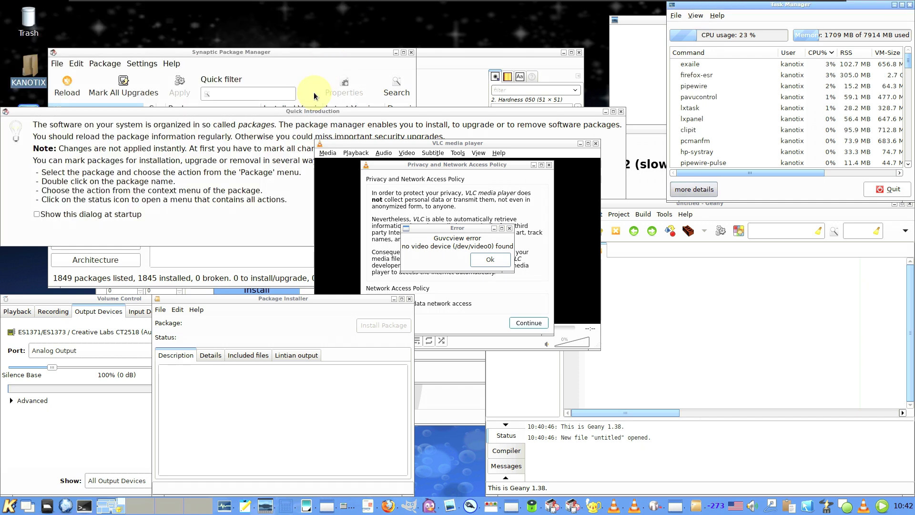
Step: Dismiss Synaptic's Quick Introduction, maximize the package manager and enlarge its package list area
{"action": "left_click", "coordinate": [212, 167]}
{"action": "left_click", "coordinate": [599, 231]}
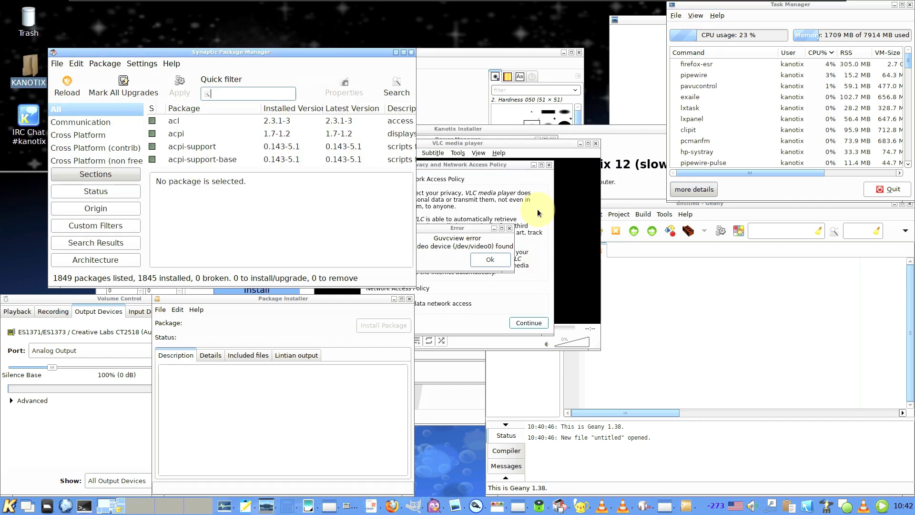
{"action": "left_click", "coordinate": [401, 52]}
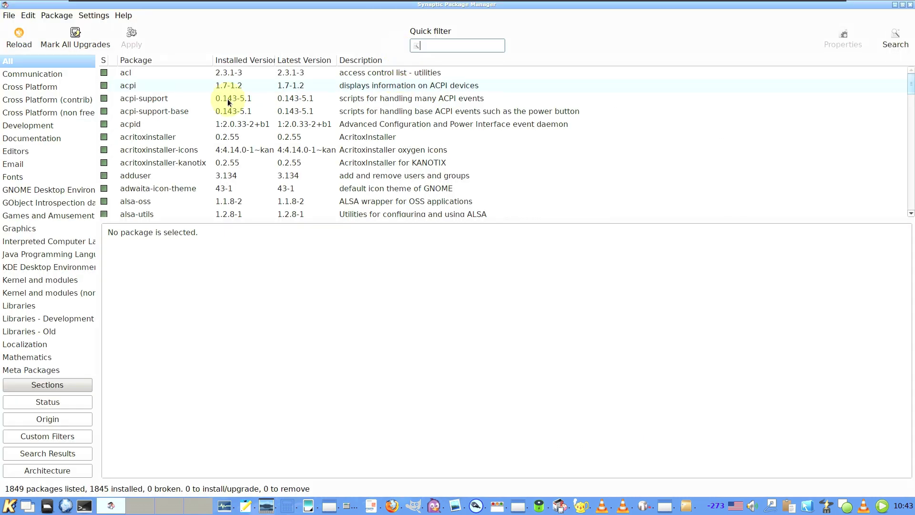
{"action": "left_click_drag", "start_coordinate": [312, 218], "coordinate": [305, 442]}
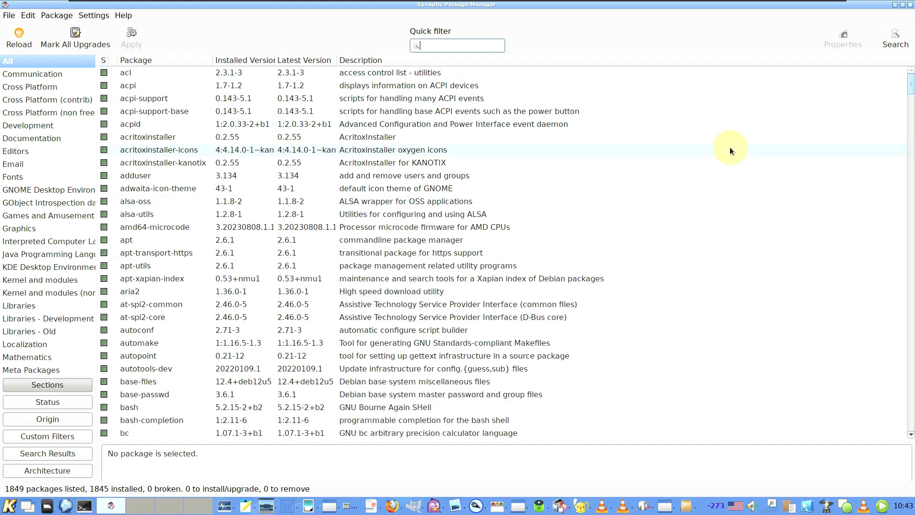
Step: Browse the Synaptic package list and look over the available editing commands
{"action": "left_click_drag", "start_coordinate": [911, 109], "coordinate": [870, 451]}
{"action": "left_click_drag", "start_coordinate": [874, 374], "coordinate": [871, 73]}
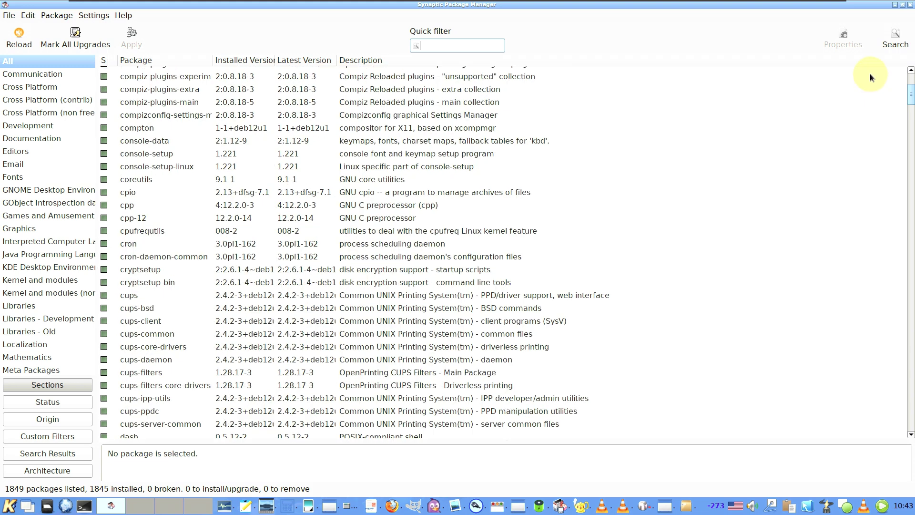
{"action": "left_click", "coordinate": [31, 16]}
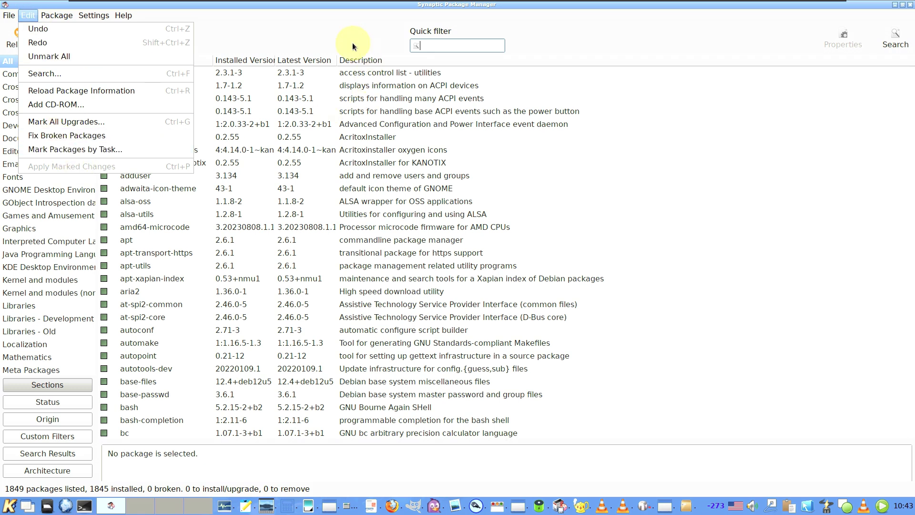
{"action": "left_click", "coordinate": [186, 29]}
Step: View Synaptic Package Manager's About information and quit the package manager
{"action": "left_click", "coordinate": [129, 18]}
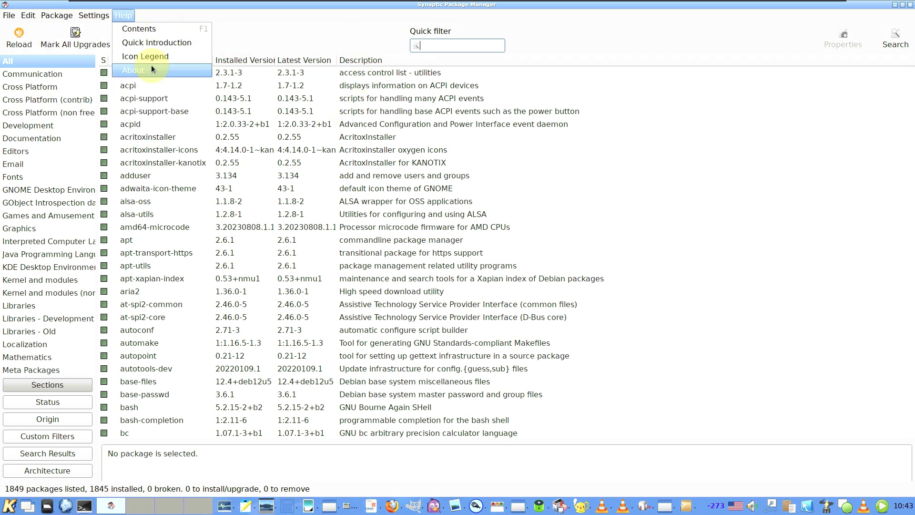
{"action": "left_click", "coordinate": [138, 71]}
{"action": "left_click", "coordinate": [563, 316]}
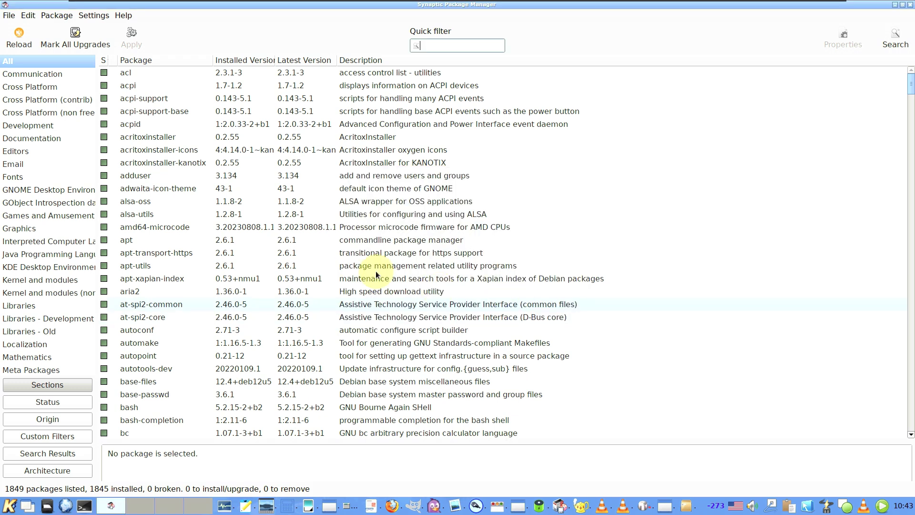
{"action": "left_click", "coordinate": [16, 16]}
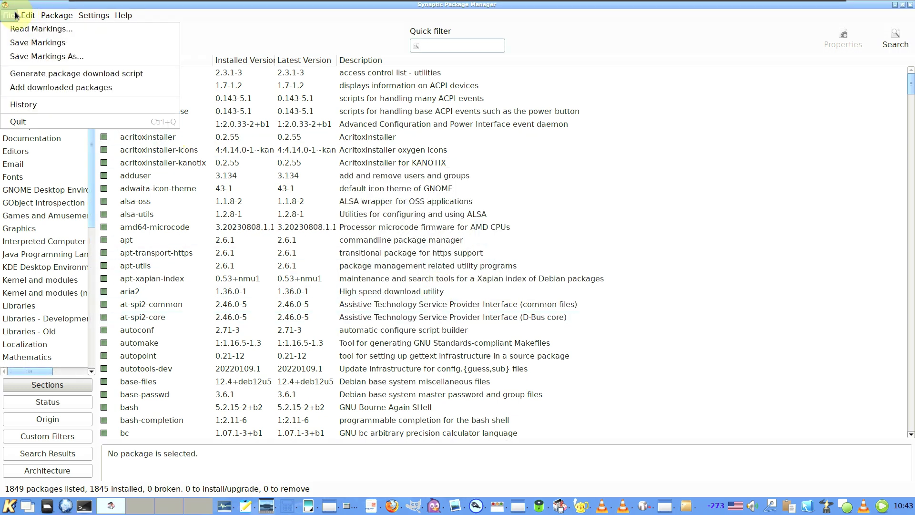
{"action": "left_click", "coordinate": [46, 122]}
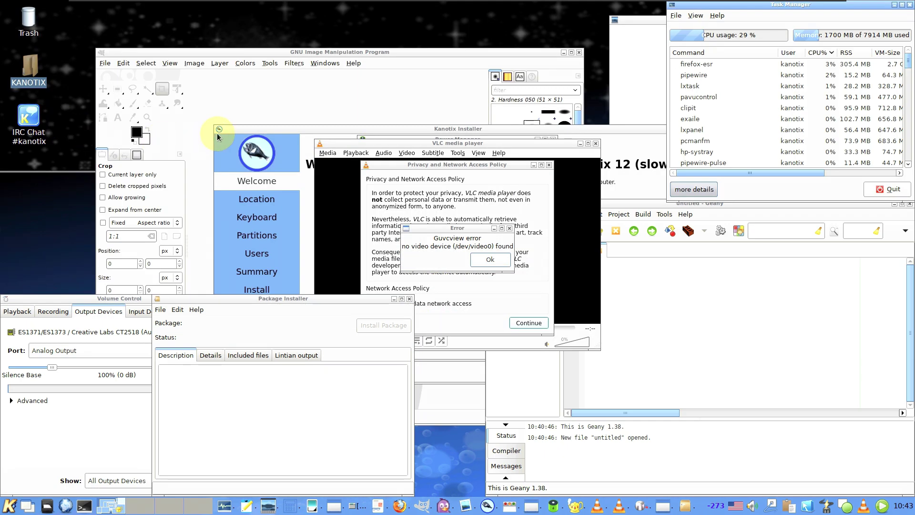
Step: View GIMP's About information, including its version, and close GIMP
{"action": "left_click", "coordinate": [353, 63]}
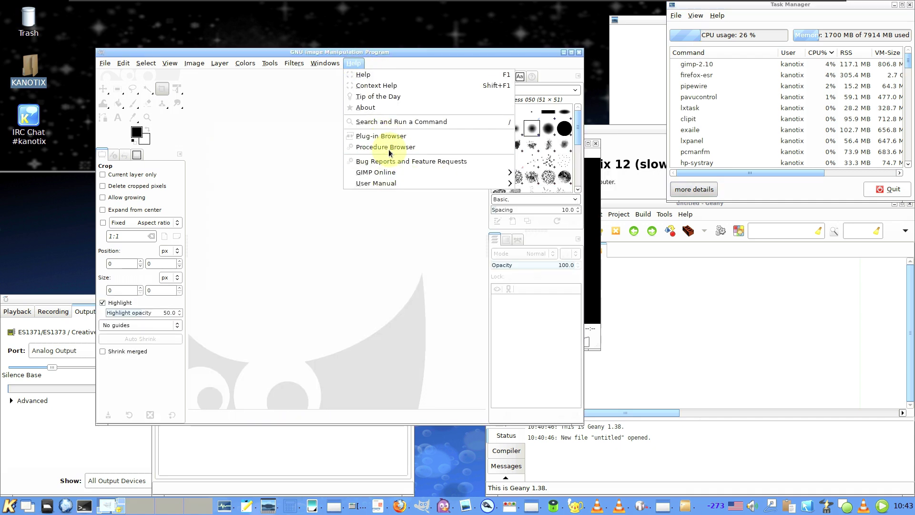
{"action": "left_click", "coordinate": [387, 110]}
{"action": "left_click", "coordinate": [522, 348]}
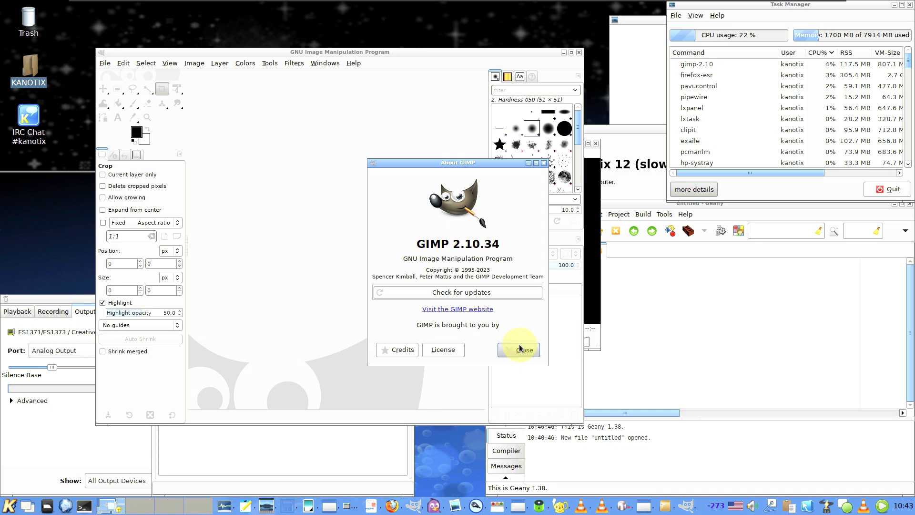
{"action": "left_click", "coordinate": [580, 54]}
Step: Move Volume Control over the repositioned Kanotix Installer, review its Playback, Recording, Output Devices, Input Devices and Configuration pages, and close it
{"action": "left_click_drag", "start_coordinate": [465, 134], "coordinate": [336, 97]}
{"action": "left_click_drag", "start_coordinate": [31, 305], "coordinate": [241, 123]}
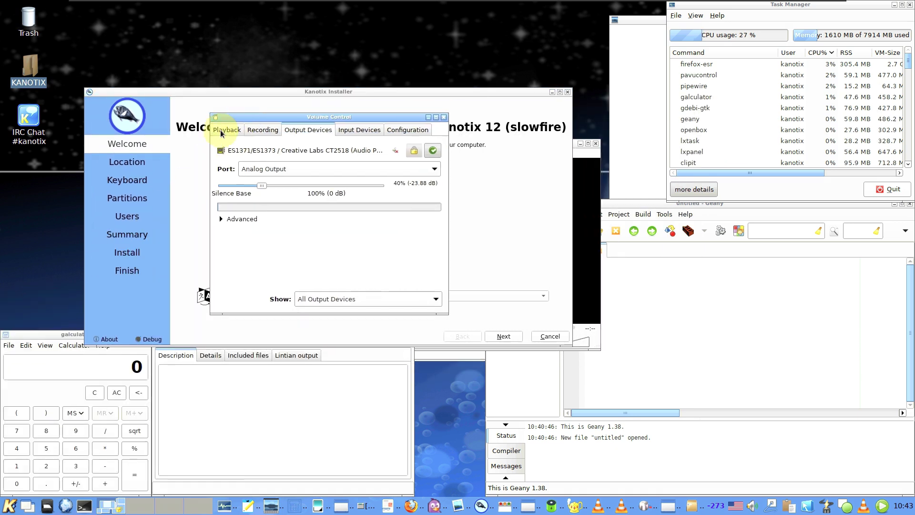
{"action": "left_click", "coordinate": [221, 133]}
{"action": "left_click", "coordinate": [253, 134]}
{"action": "left_click", "coordinate": [298, 130]}
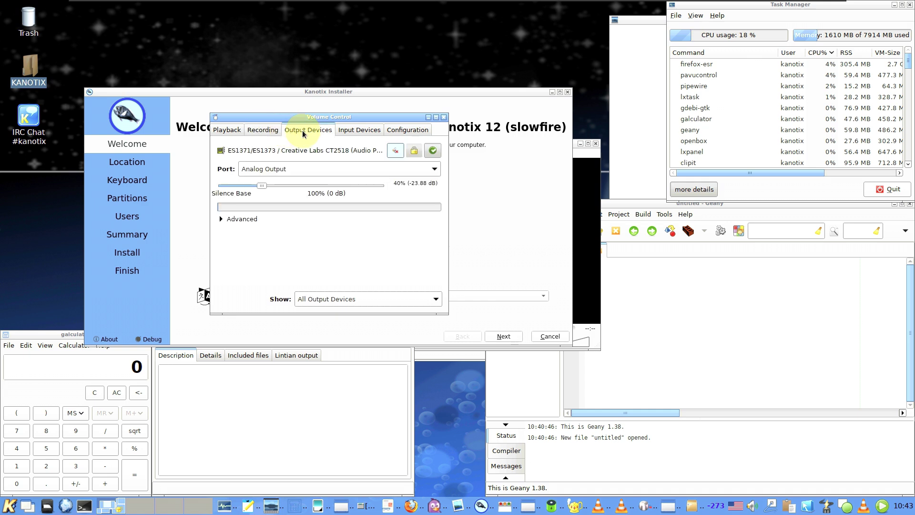
{"action": "left_click", "coordinate": [380, 132]}
{"action": "left_click", "coordinate": [405, 130]}
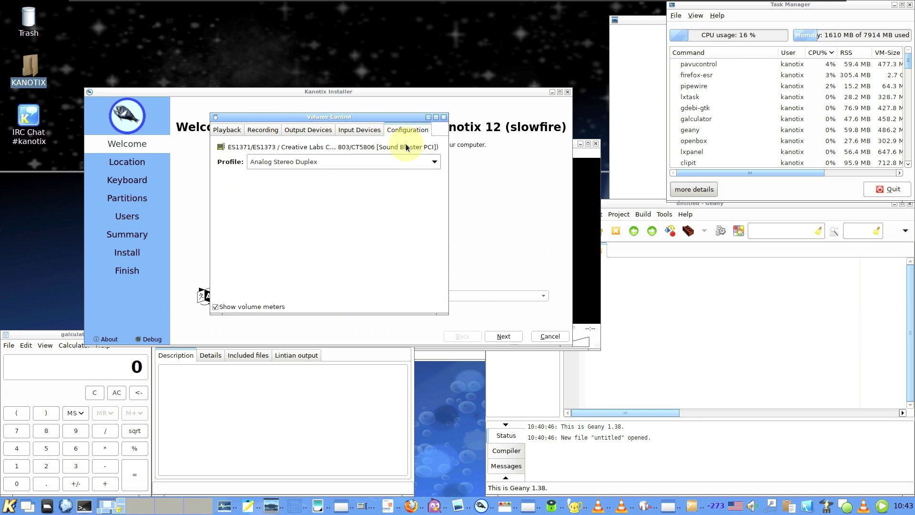
{"action": "left_click", "coordinate": [444, 117]}
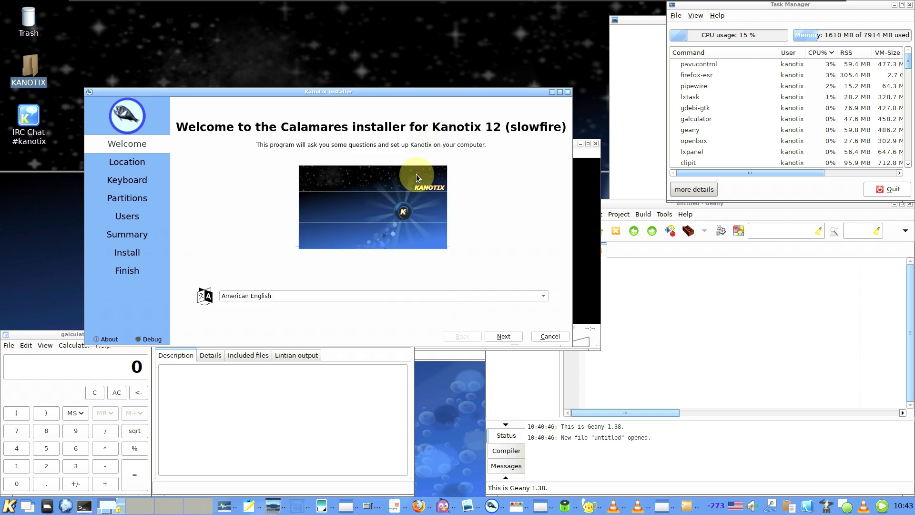
Step: Move the galculator window over the installer, view its About information and close the calculator
{"action": "left_click_drag", "start_coordinate": [52, 334], "coordinate": [217, 219]}
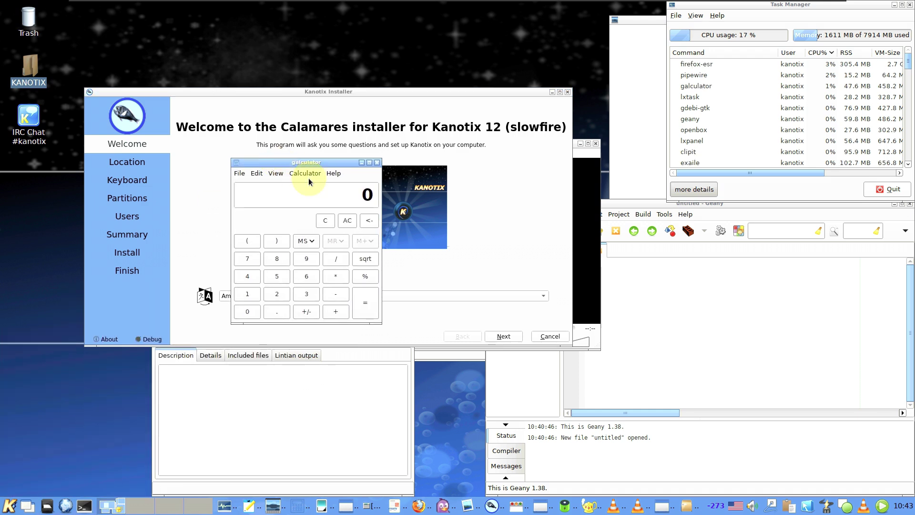
{"action": "left_click", "coordinate": [333, 175]}
{"action": "left_click", "coordinate": [366, 185]}
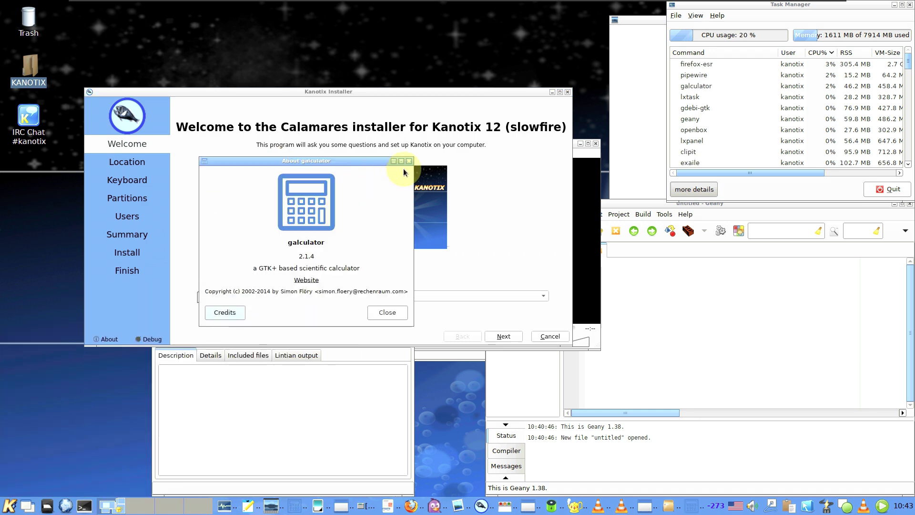
{"action": "left_click", "coordinate": [410, 161]}
{"action": "left_click", "coordinate": [380, 163]}
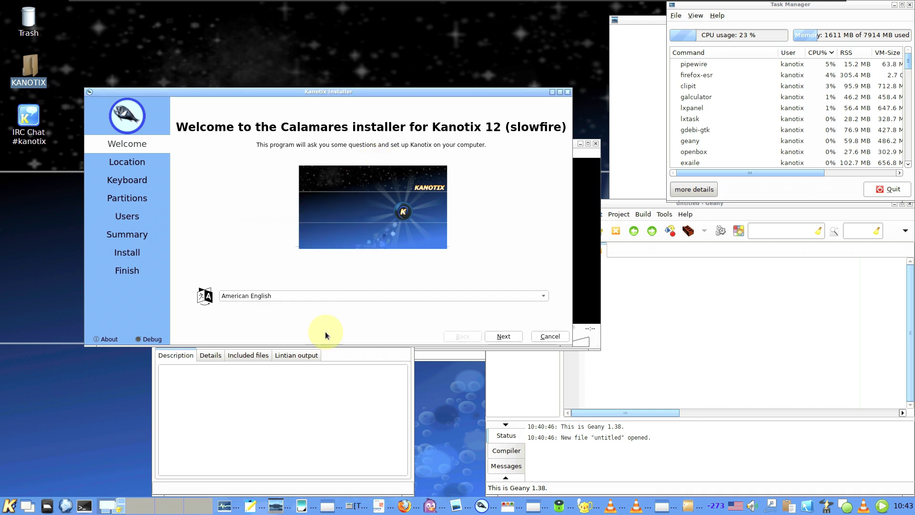
Step: Bring the Package Installer forward over the Kanotix Installer and view GDebi's About information
{"action": "left_click", "coordinate": [306, 382]}
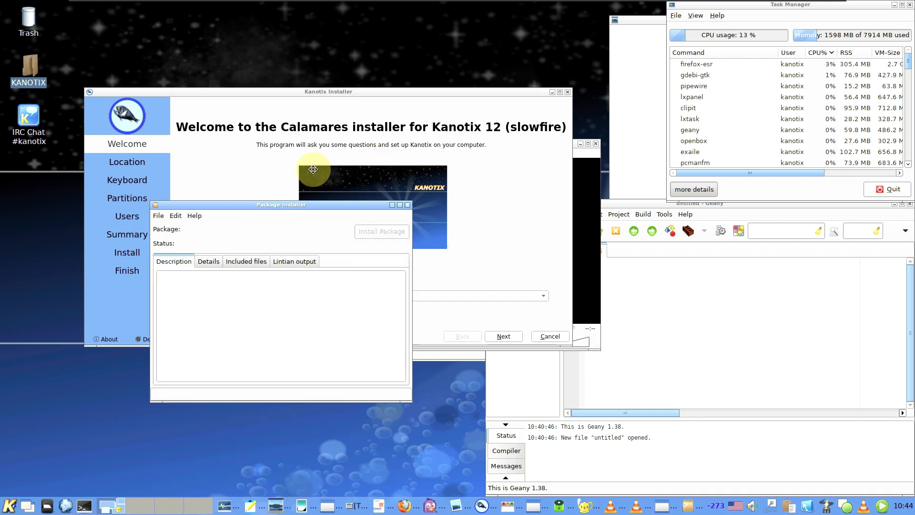
{"action": "left_click", "coordinate": [196, 146]}
{"action": "left_click", "coordinate": [195, 146]}
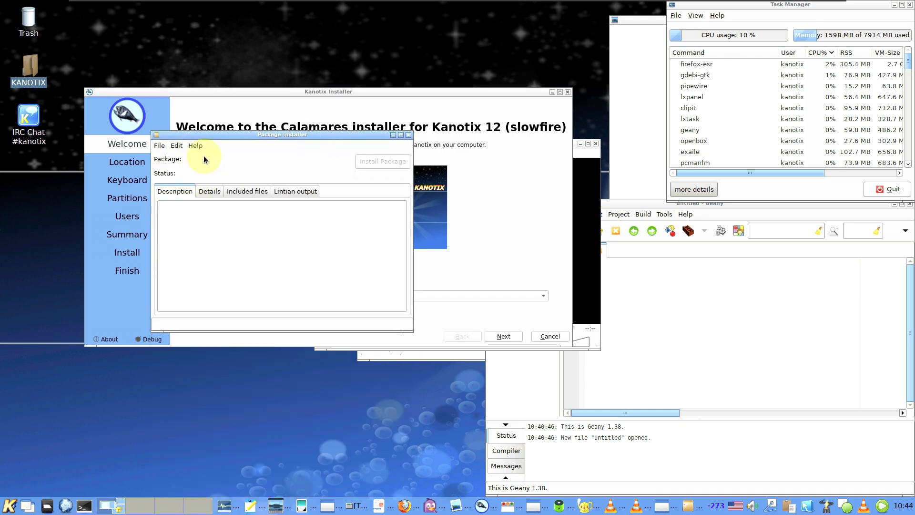
{"action": "left_click", "coordinate": [196, 146]}
{"action": "left_click", "coordinate": [208, 159]}
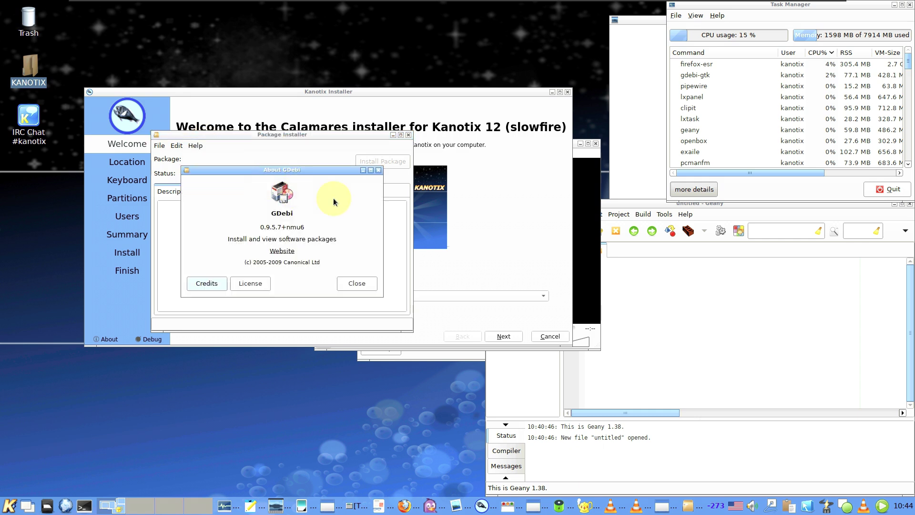
Step: Close GDebi's About information and the Package Installer, and bring VLC media player forward over the Kanotix Installer
{"action": "left_click", "coordinate": [379, 171]}
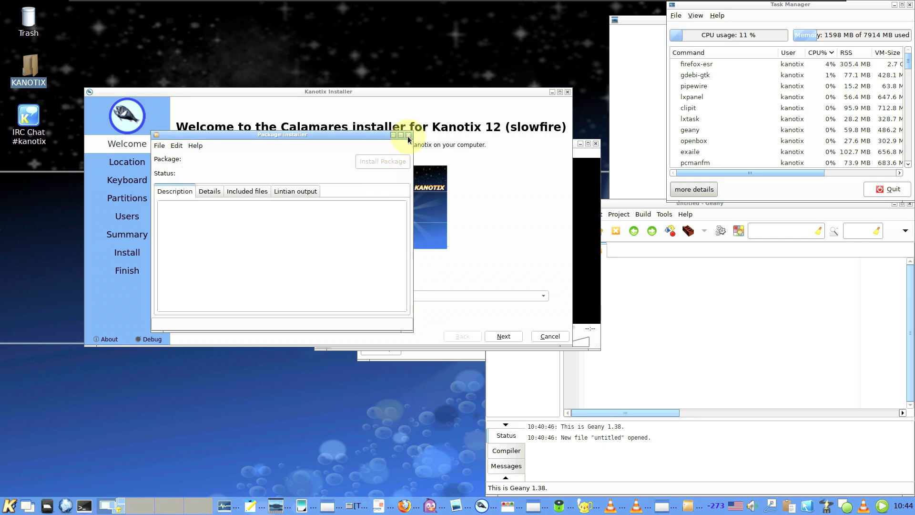
{"action": "left_click", "coordinate": [408, 136]}
{"action": "left_click", "coordinate": [584, 243]}
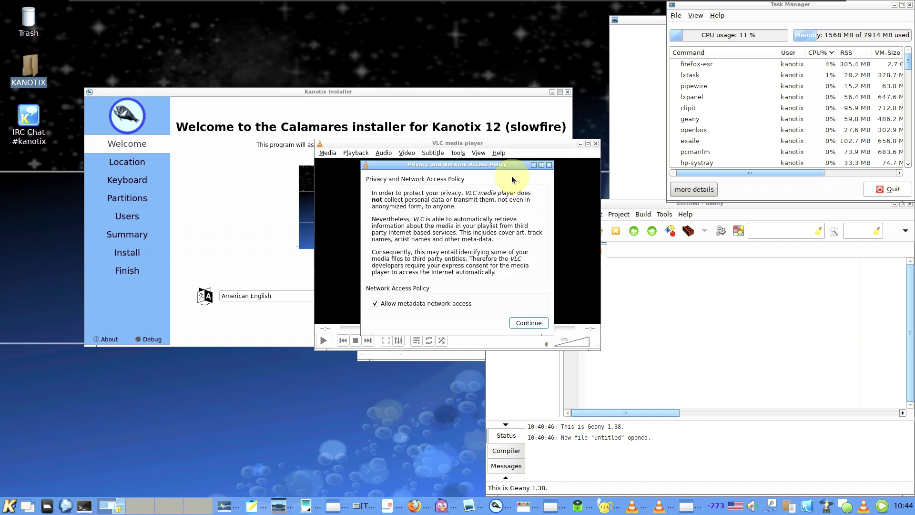
Step: Dismiss VLC's Privacy and Network Access Policy, view the player's About information and close VLC
{"action": "left_click", "coordinate": [549, 164]}
{"action": "left_click", "coordinate": [498, 152]}
{"action": "left_click", "coordinate": [500, 175]}
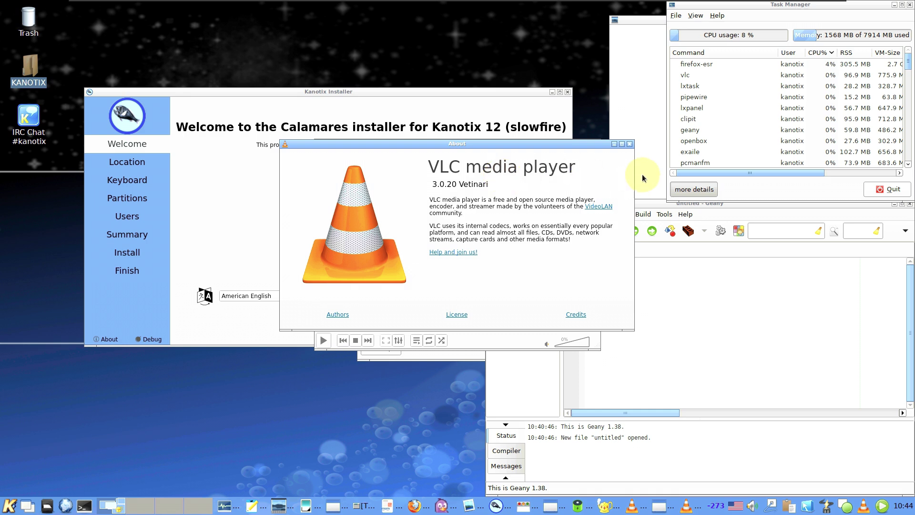
{"action": "left_click", "coordinate": [630, 144]}
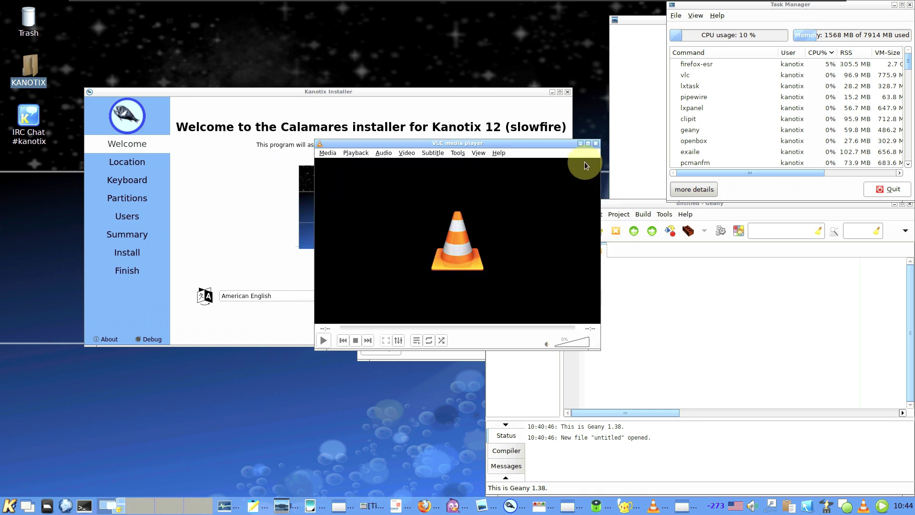
{"action": "left_click", "coordinate": [596, 143]}
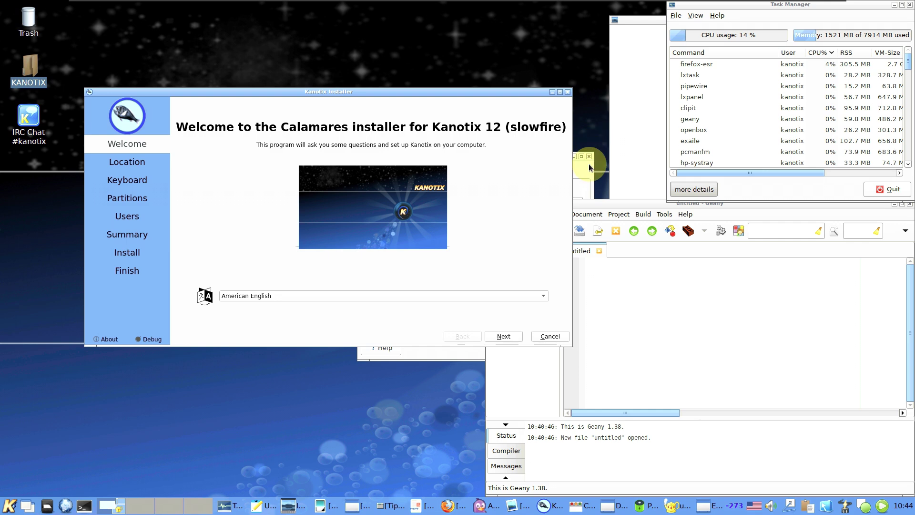
Step: Bring Desktop Preferences forward, review its Desktop Icons and Advanced pages, and close it
{"action": "right_click", "coordinate": [600, 146]}
{"action": "left_click", "coordinate": [551, 168]}
{"action": "left_click", "coordinate": [400, 172]}
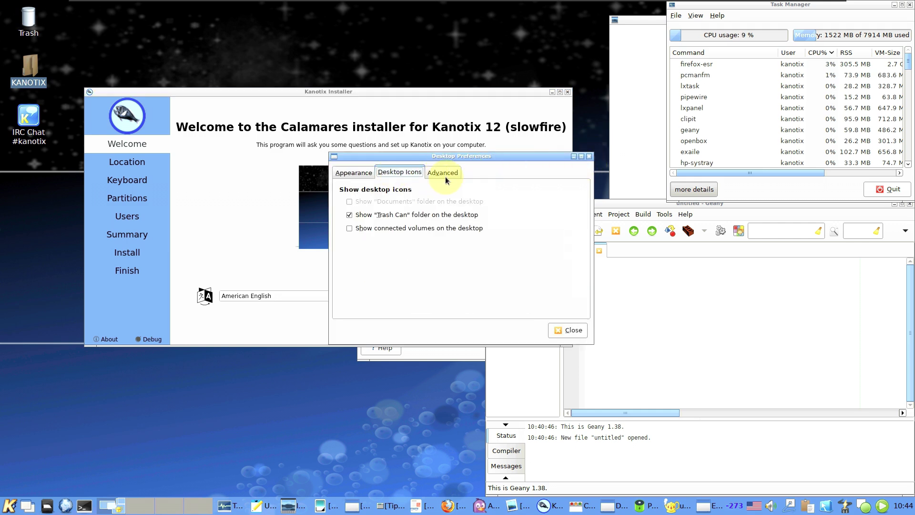
{"action": "left_click", "coordinate": [442, 172]}
{"action": "left_click", "coordinate": [570, 331]}
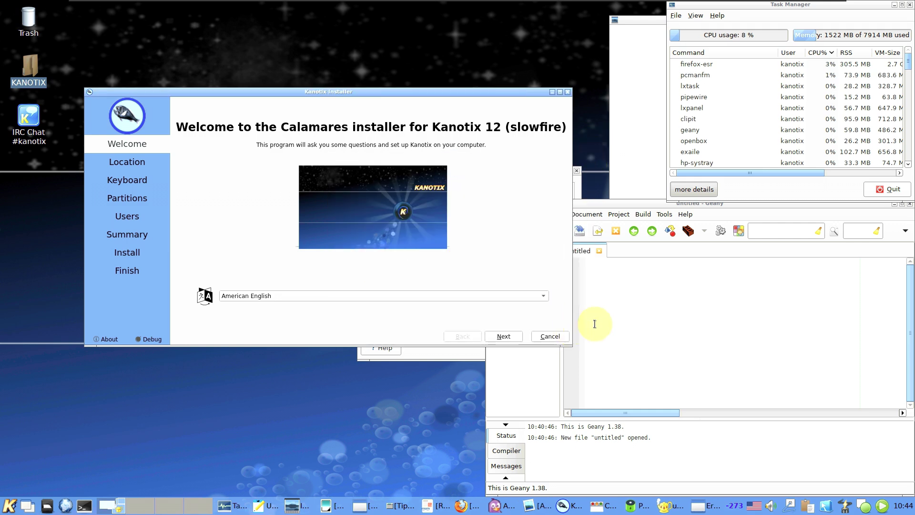
Step: Move the Geany window over the Kanotix Installer, view its About information and close the editor
{"action": "left_click", "coordinate": [715, 206]}
{"action": "left_click_drag", "start_coordinate": [715, 211], "coordinate": [378, 149]}
{"action": "left_click", "coordinate": [348, 151]}
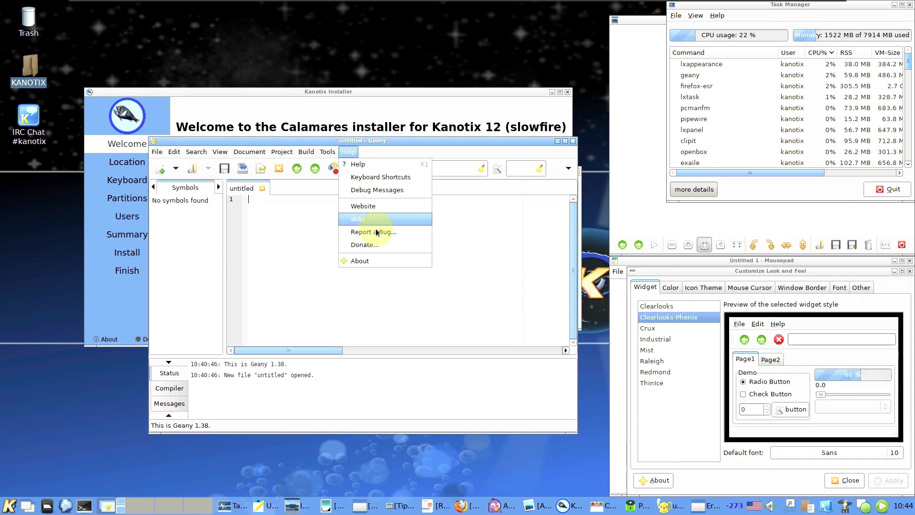
{"action": "left_click", "coordinate": [377, 259]}
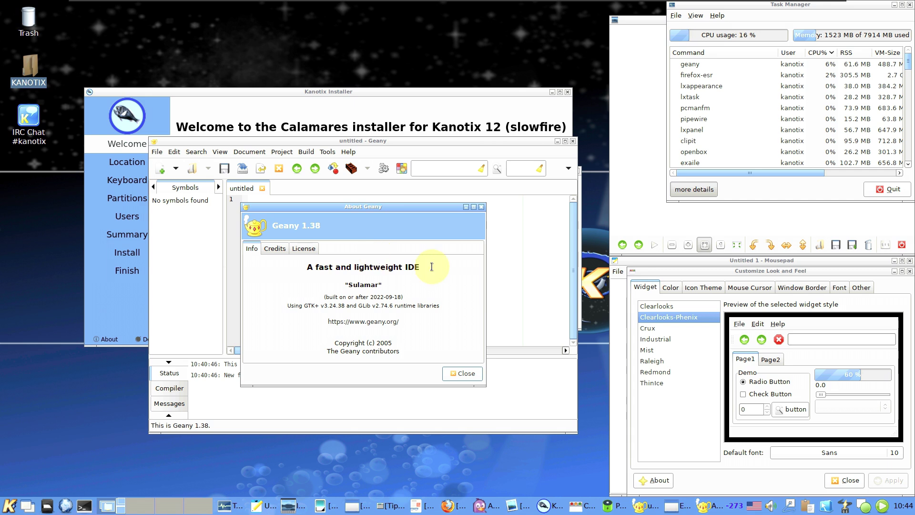
{"action": "left_click", "coordinate": [467, 374]}
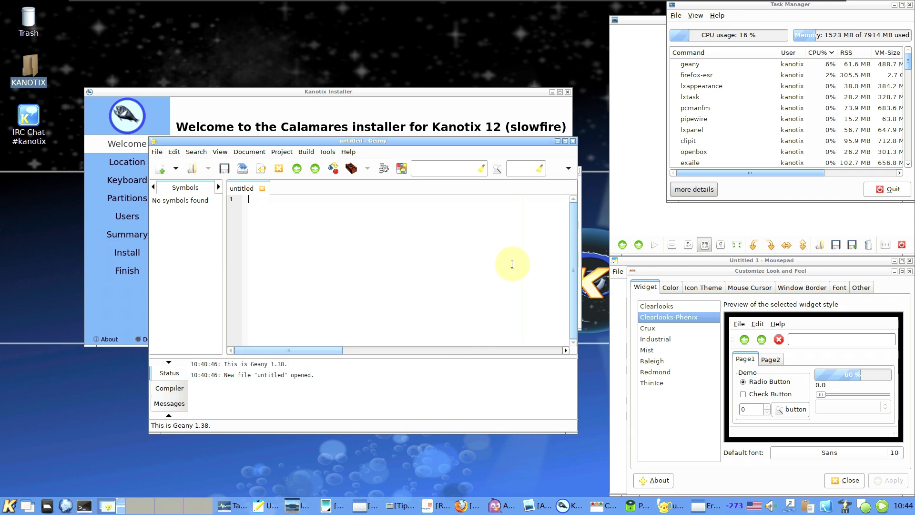
{"action": "left_click", "coordinate": [573, 142]}
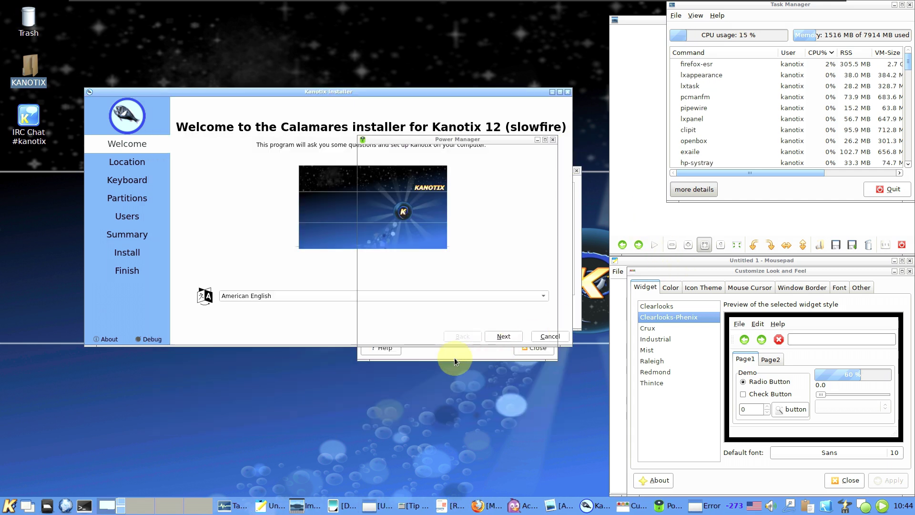
Step: Bring Power Manager forward, review its System, Display and Devices pages, and close it
{"action": "left_click", "coordinate": [408, 157]}
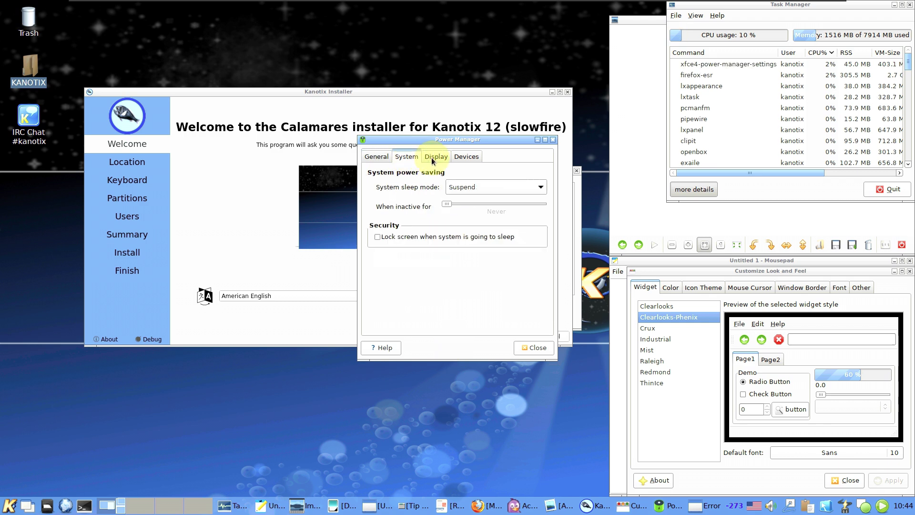
{"action": "left_click", "coordinate": [434, 158]}
{"action": "left_click", "coordinate": [467, 159]}
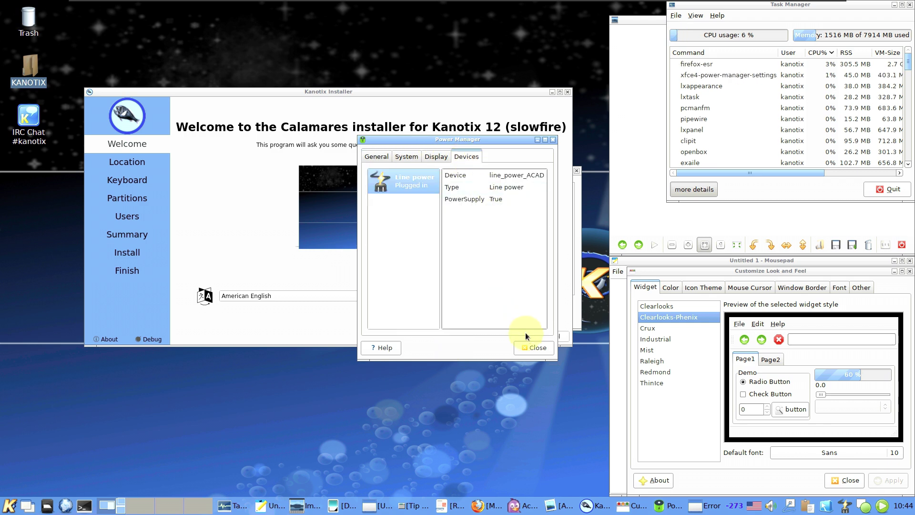
{"action": "left_click", "coordinate": [533, 348]}
Step: Move Customize Look and Feel over the Kanotix Installer, preview the Clearlooks widget style and view the tool's About information
{"action": "left_click_drag", "start_coordinate": [752, 271], "coordinate": [307, 118]}
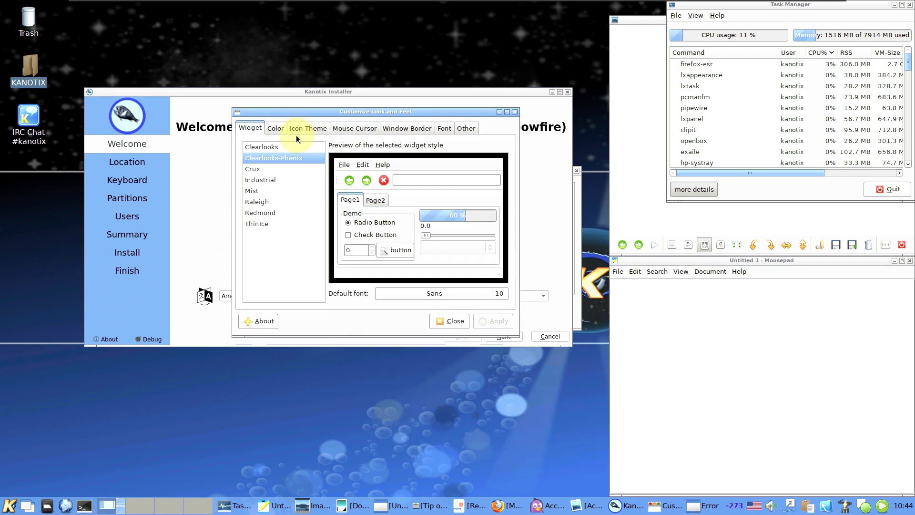
{"action": "left_click", "coordinate": [290, 148]}
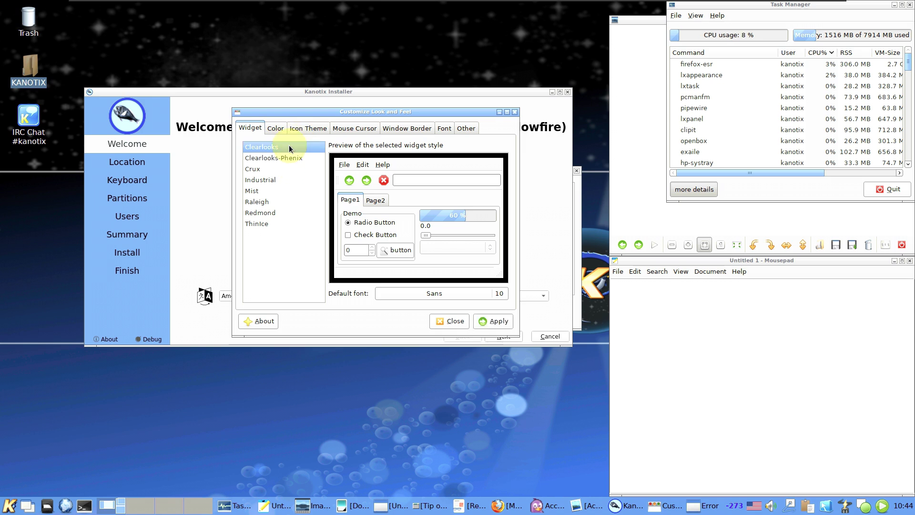
{"action": "left_click", "coordinate": [262, 318]}
{"action": "left_click", "coordinate": [422, 269]}
Step: Preview the Clearlooks-Phenix, Crux, Industrial, Mist, Raleigh, Redmond and ThinIce widget styles in turn
{"action": "left_click", "coordinate": [293, 161]}
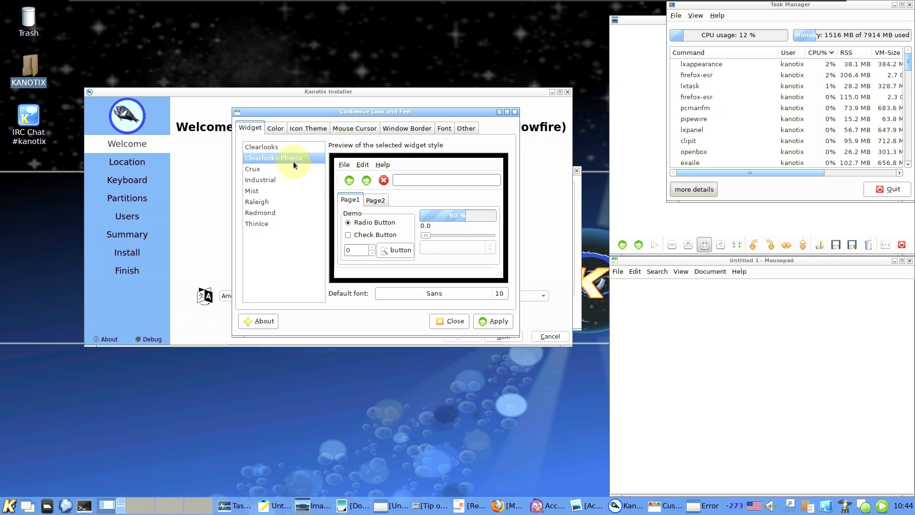
{"action": "left_click", "coordinate": [273, 167]}
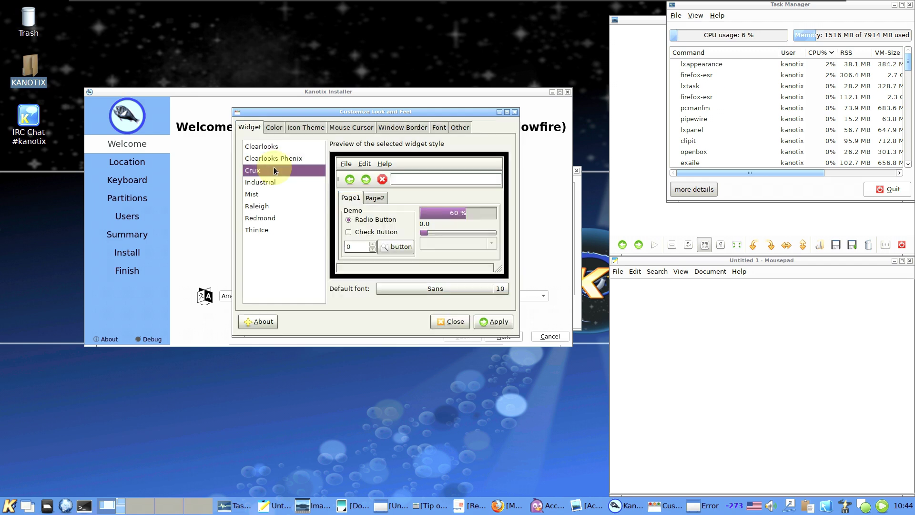
{"action": "left_click", "coordinate": [281, 179]}
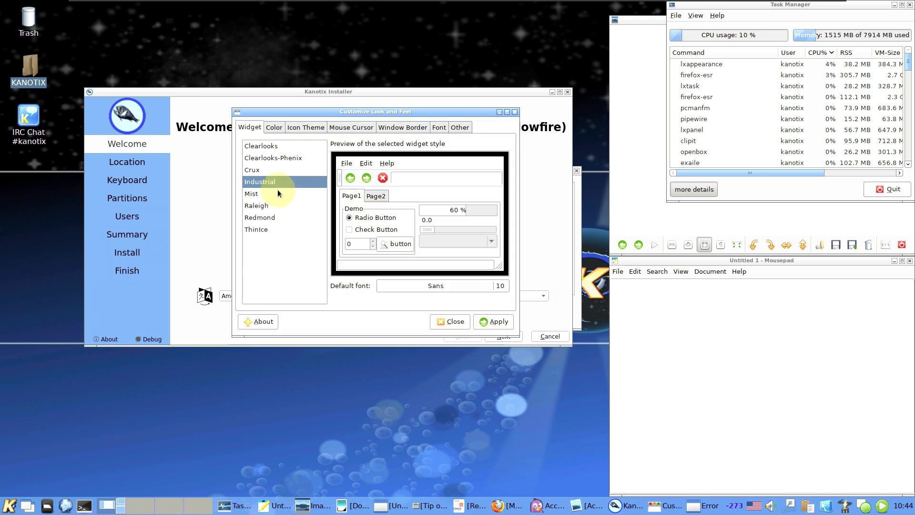
{"action": "left_click", "coordinate": [278, 191]}
{"action": "left_click", "coordinate": [278, 206]}
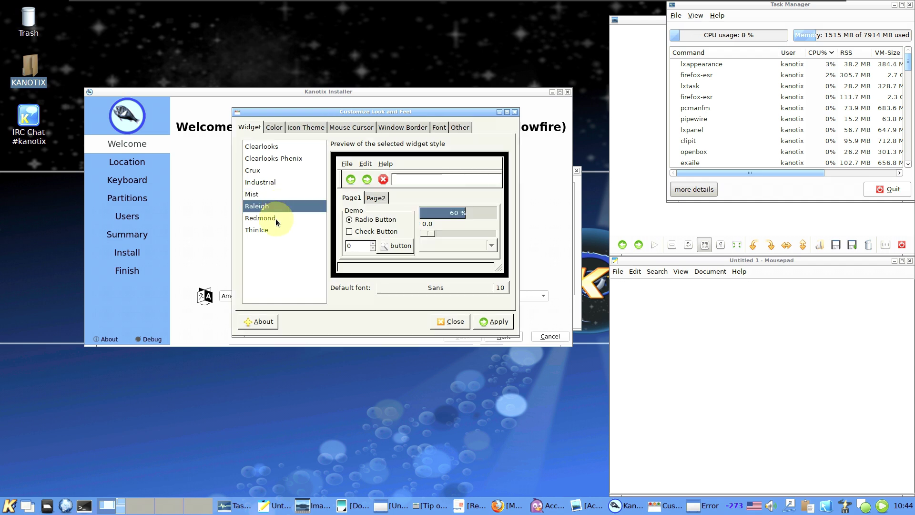
{"action": "left_click", "coordinate": [277, 219]}
{"action": "left_click", "coordinate": [276, 230]}
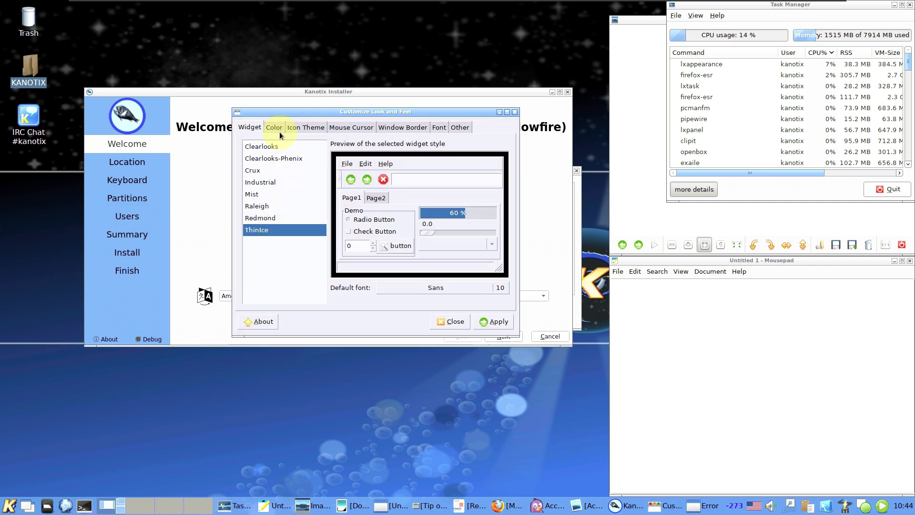
Step: Choose Crux as the widget style in Customize Look and Feel
{"action": "left_click", "coordinate": [276, 161]}
{"action": "left_click", "coordinate": [276, 181]}
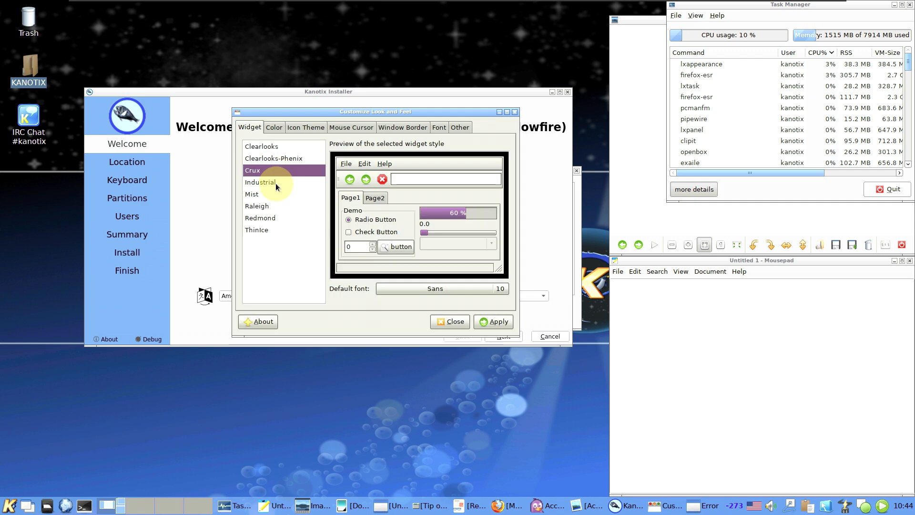
{"action": "left_click", "coordinate": [279, 169]}
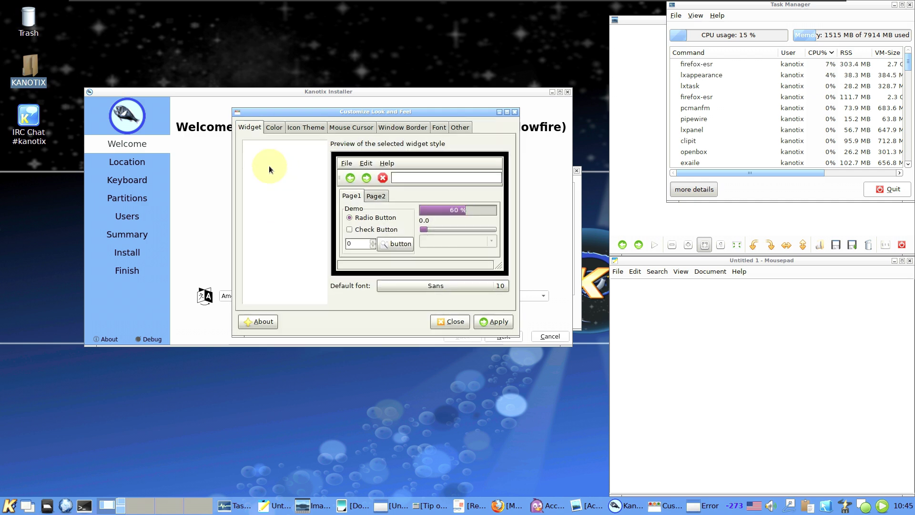
Step: Look through the color settings, preview the GNOME icon theme and select Adwaita as the icon theme
{"action": "left_click", "coordinate": [274, 127]}
{"action": "left_click", "coordinate": [308, 130]}
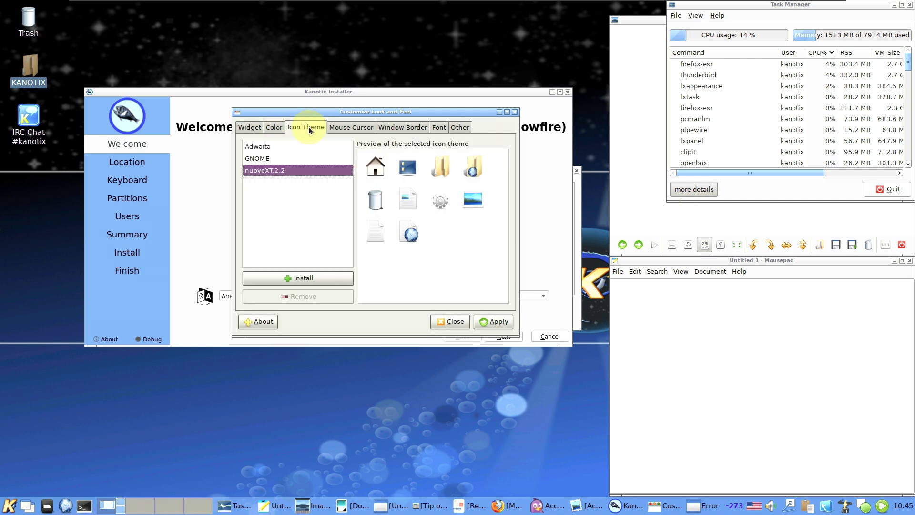
{"action": "left_click", "coordinate": [281, 159]}
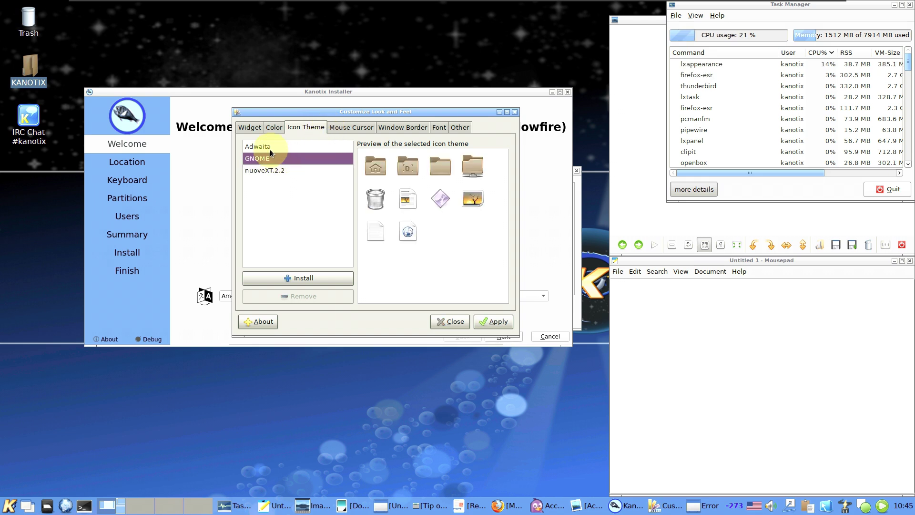
{"action": "left_click", "coordinate": [271, 149]}
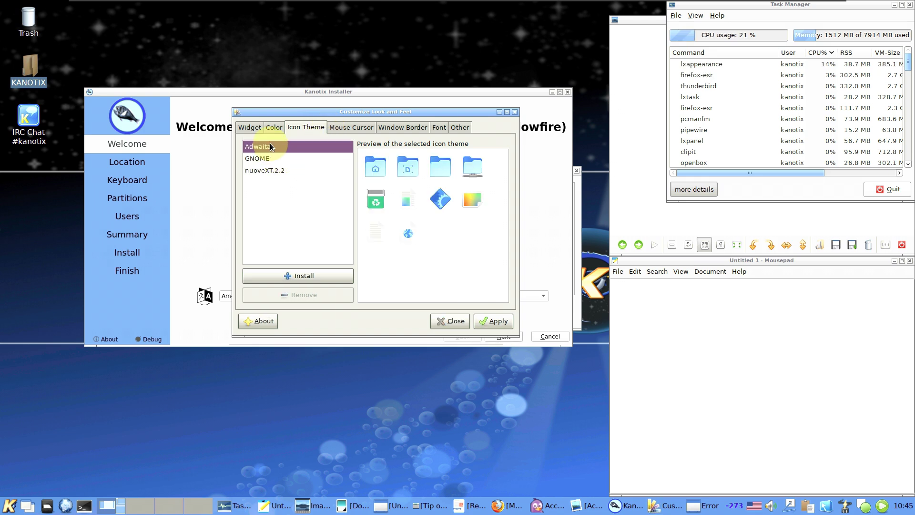
Step: Review the Mouse Cursor, Window Border, Font and Other settings, then apply the chosen look and close Customize Look and Feel
{"action": "left_click", "coordinate": [339, 133]}
{"action": "left_click", "coordinate": [385, 128]}
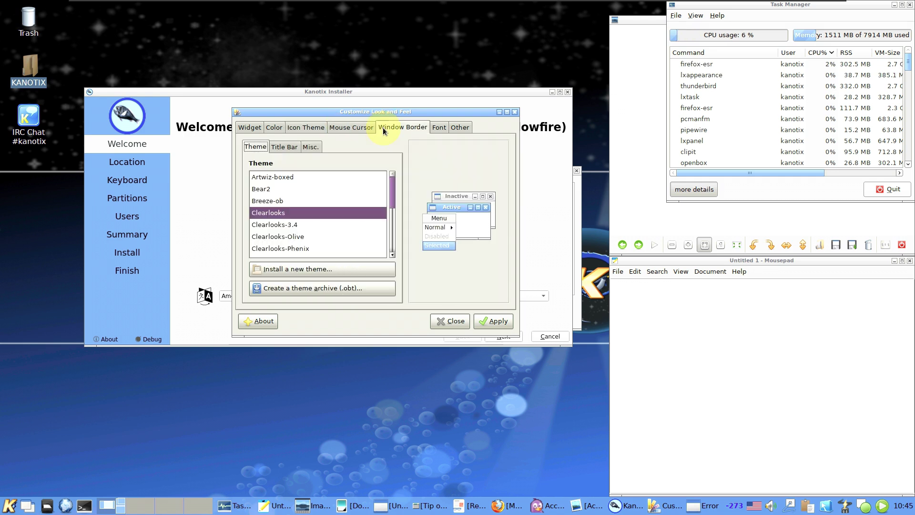
{"action": "left_click", "coordinate": [435, 129]}
{"action": "scroll", "coordinate": [436, 129], "scroll_direction": "up", "scroll_amount": 1}
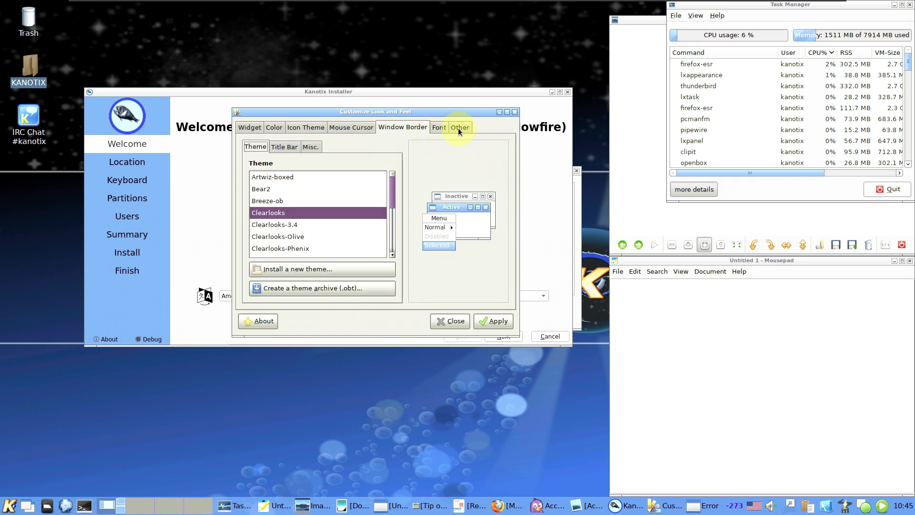
{"action": "left_click", "coordinate": [459, 132]}
{"action": "left_click", "coordinate": [441, 128]}
{"action": "left_click", "coordinate": [491, 322]}
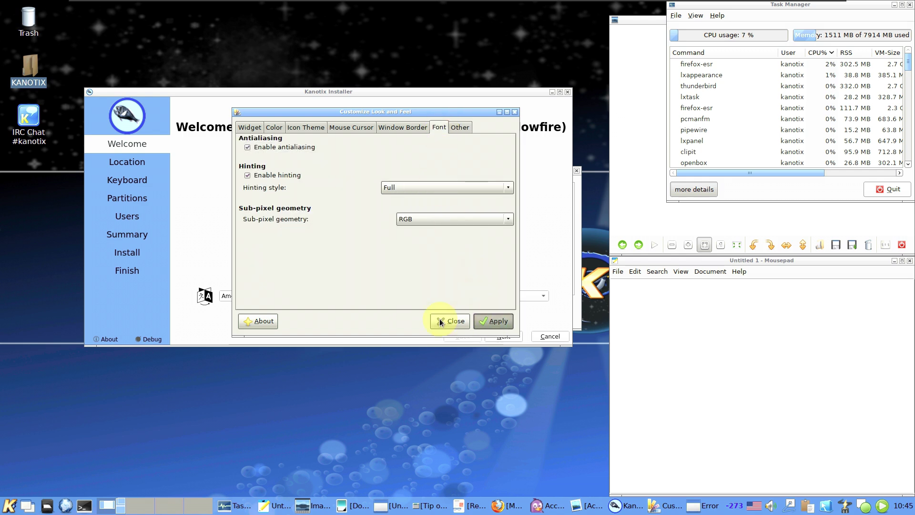
{"action": "left_click", "coordinate": [452, 321]}
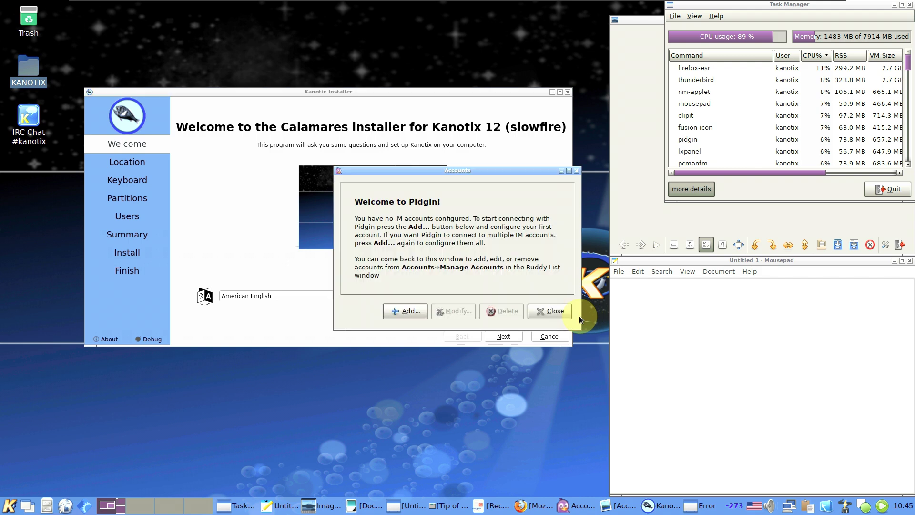
Step: Move Mousepad over the Kanotix Installer, view its About information, and close both Mousepad and Pidgin's Accounts window
{"action": "left_click_drag", "start_coordinate": [761, 258], "coordinate": [429, 192]}
{"action": "left_click", "coordinate": [426, 204]}
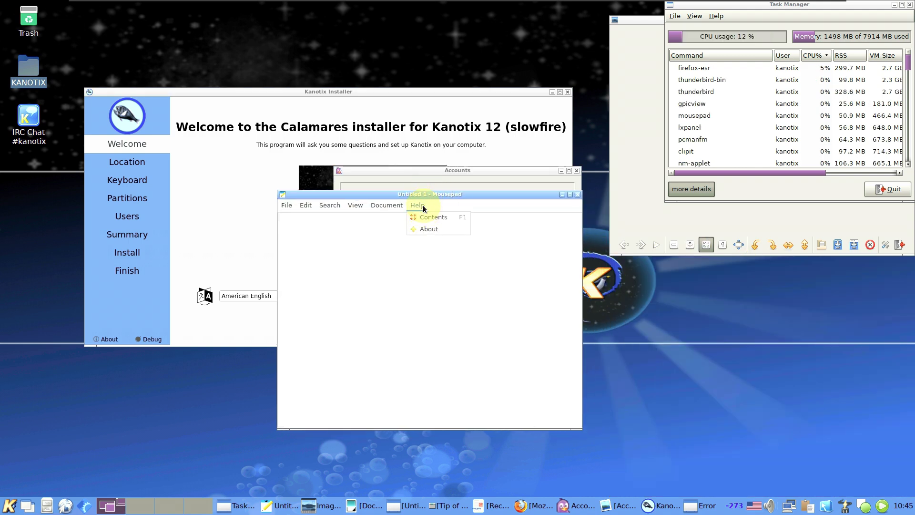
{"action": "left_click", "coordinate": [433, 228]}
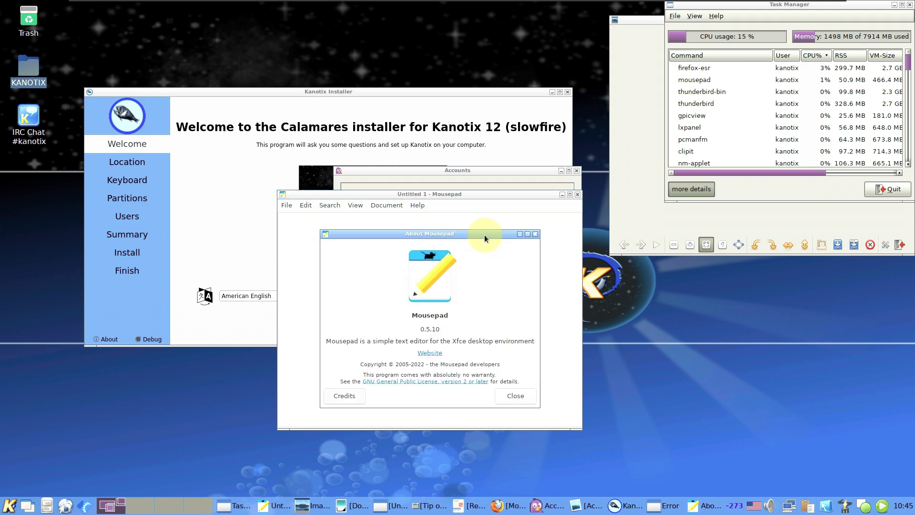
{"action": "left_click", "coordinate": [535, 234]}
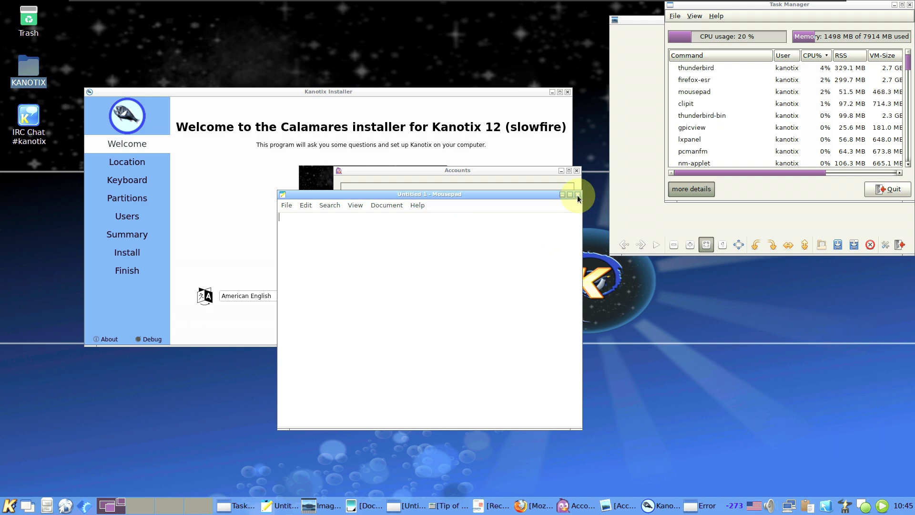
{"action": "left_click", "coordinate": [578, 195]}
{"action": "left_click", "coordinate": [537, 310]}
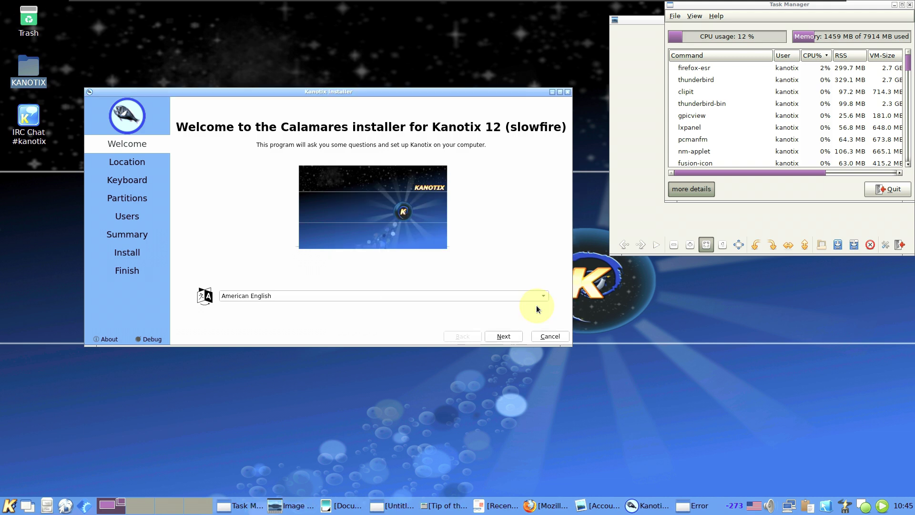
Step: Move Image Viewer over the Kanotix Installer, show it full screen, view its About information and quit it
{"action": "left_click", "coordinate": [647, 203]}
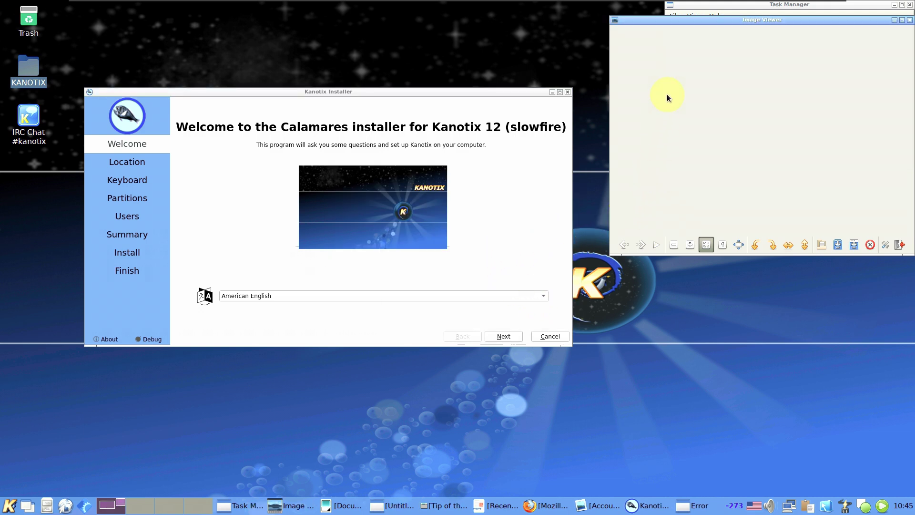
{"action": "left_click_drag", "start_coordinate": [691, 19], "coordinate": [333, 61]}
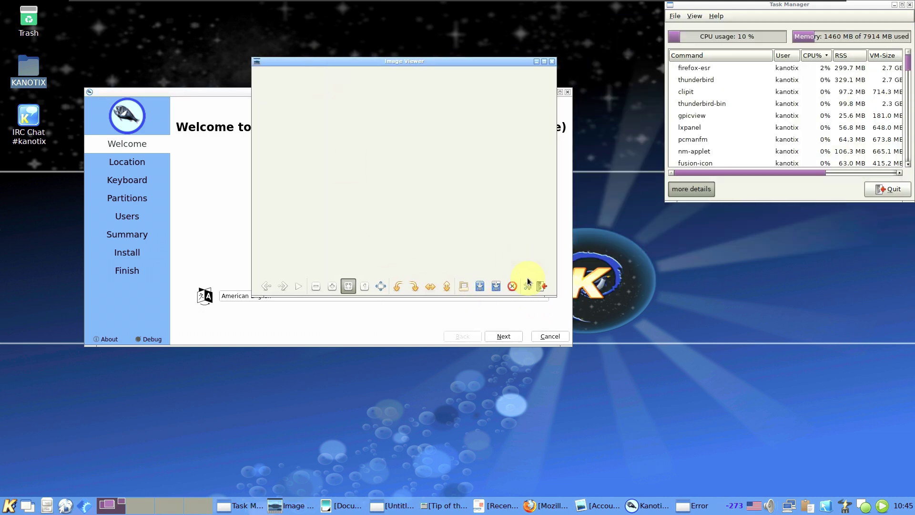
{"action": "left_click", "coordinate": [385, 286]}
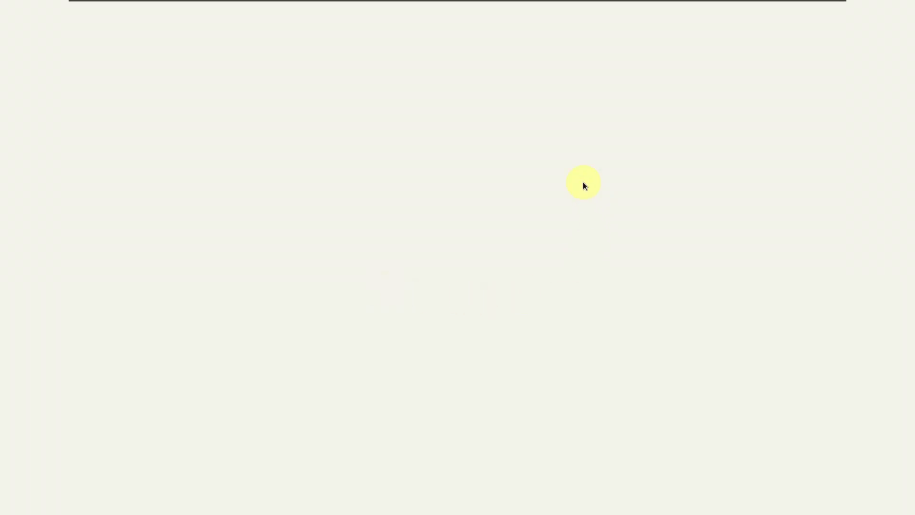
{"action": "right_click", "coordinate": [469, 143]}
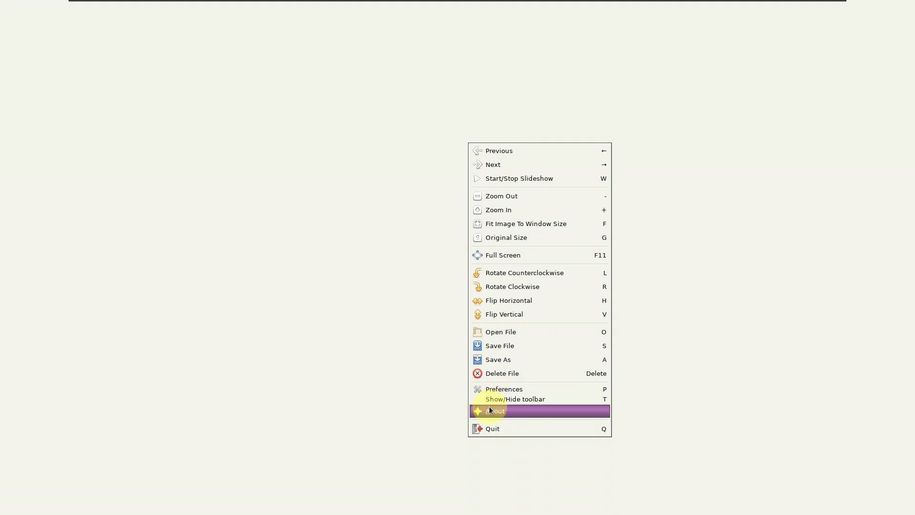
{"action": "left_click", "coordinate": [490, 408]}
{"action": "left_click", "coordinate": [487, 313]}
{"action": "right_click", "coordinate": [260, 190]}
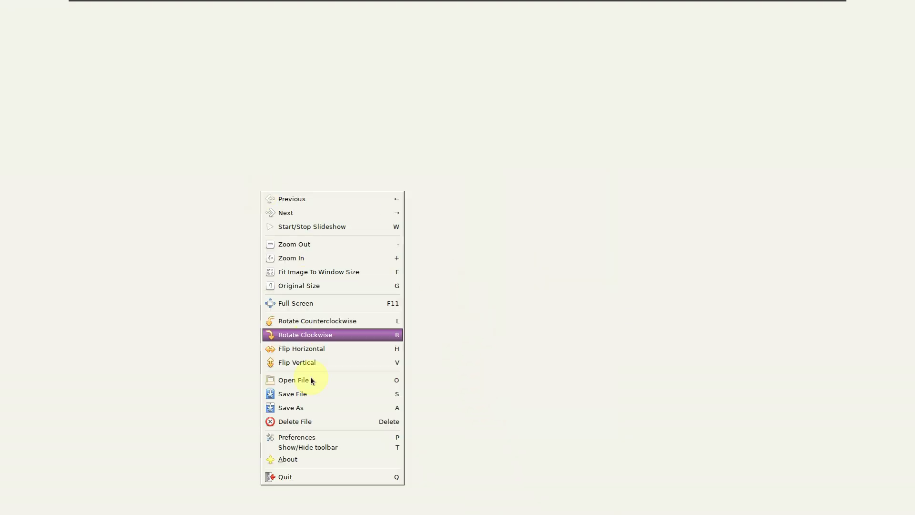
{"action": "left_click", "coordinate": [312, 477]}
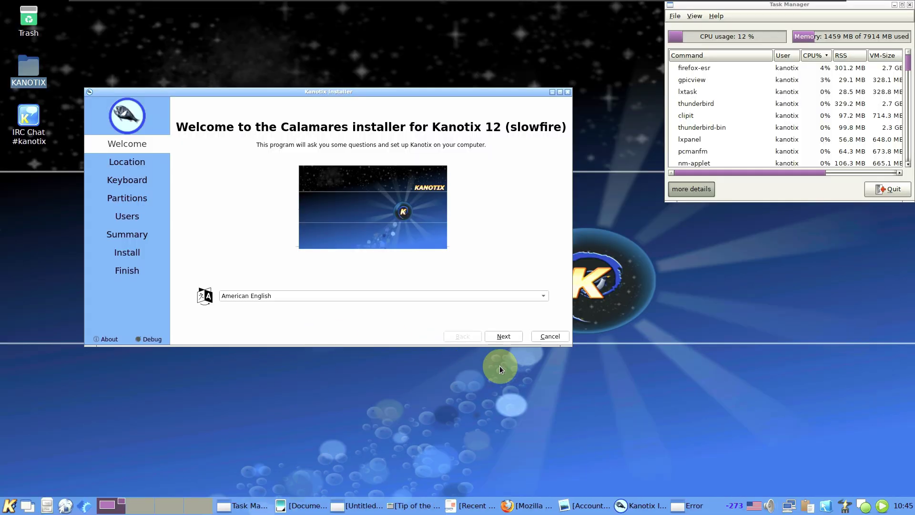
Step: Dismiss the Guvcview error message and bring the Kanotix Installer window back onto the desktop
{"action": "left_click", "coordinate": [691, 508]}
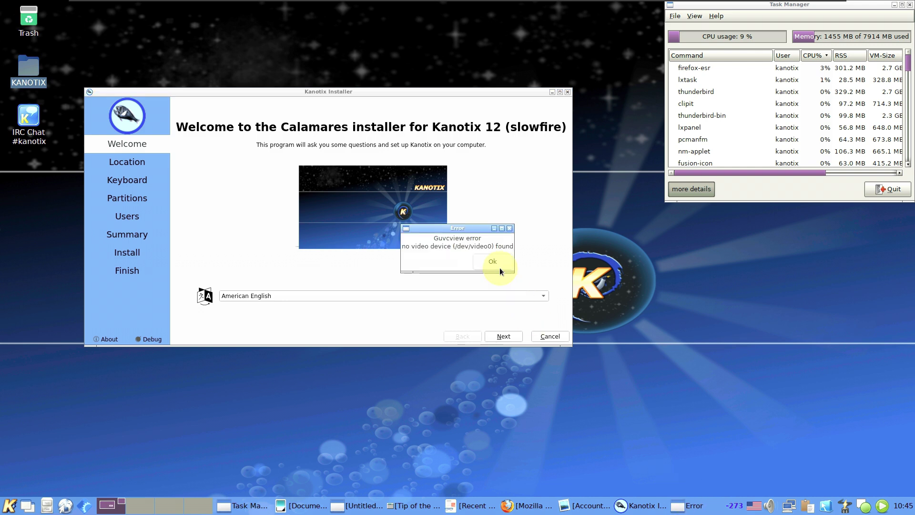
{"action": "left_click", "coordinate": [496, 263]}
{"action": "left_click", "coordinate": [694, 506]}
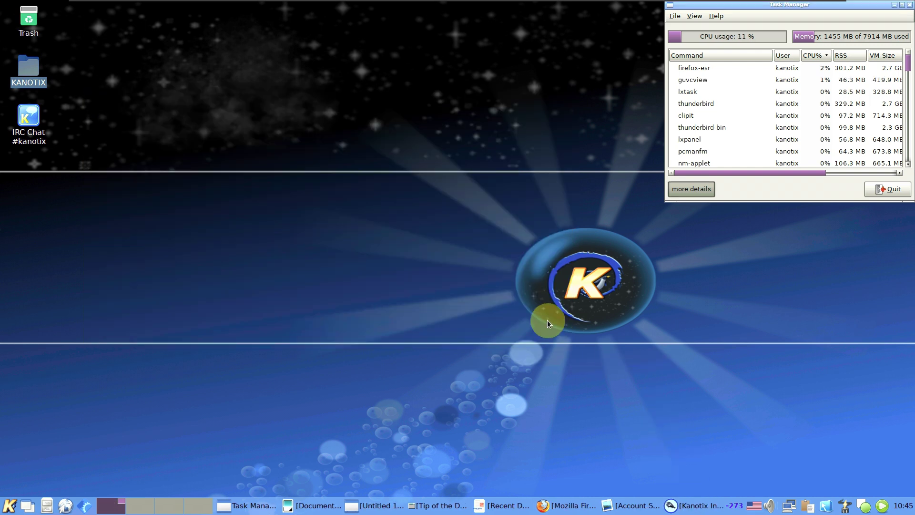
{"action": "left_click", "coordinate": [707, 504]}
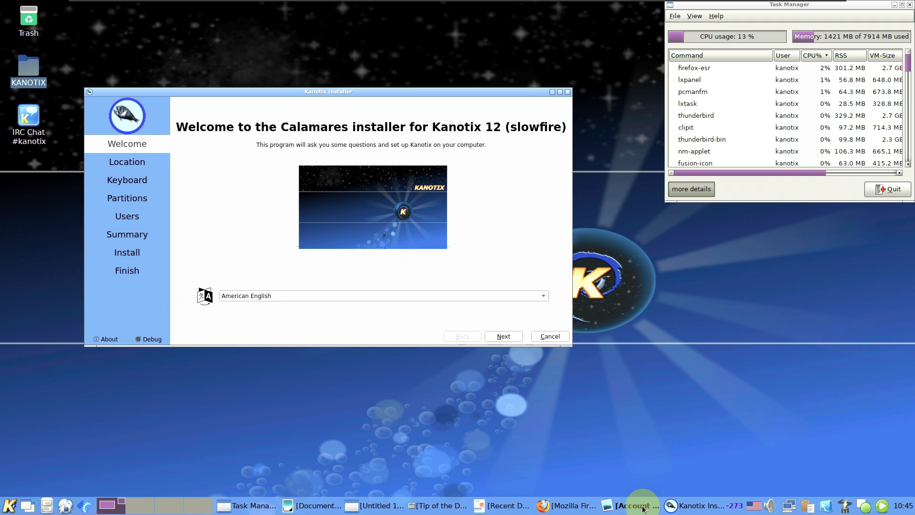
Step: Switch to Thunderbird, view its version information and close the application
{"action": "left_click", "coordinate": [639, 505]}
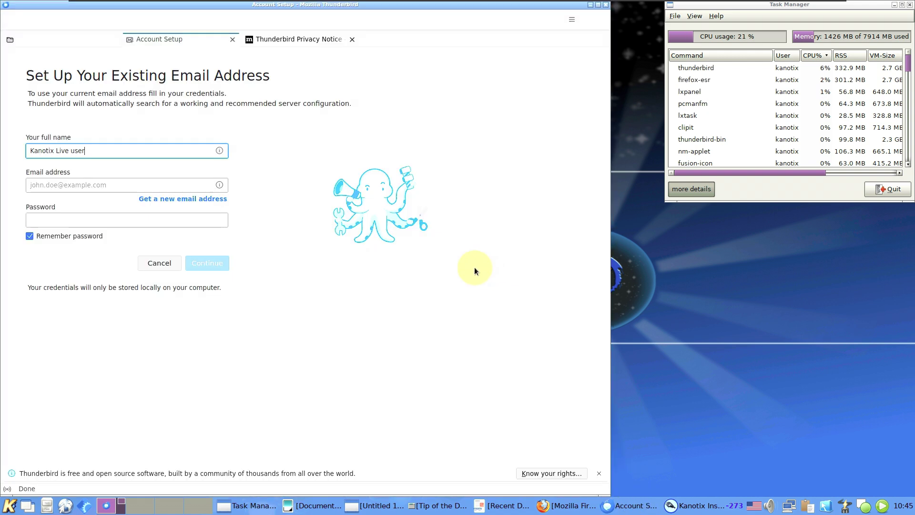
{"action": "left_click", "coordinate": [573, 19]}
{"action": "left_click", "coordinate": [516, 188]}
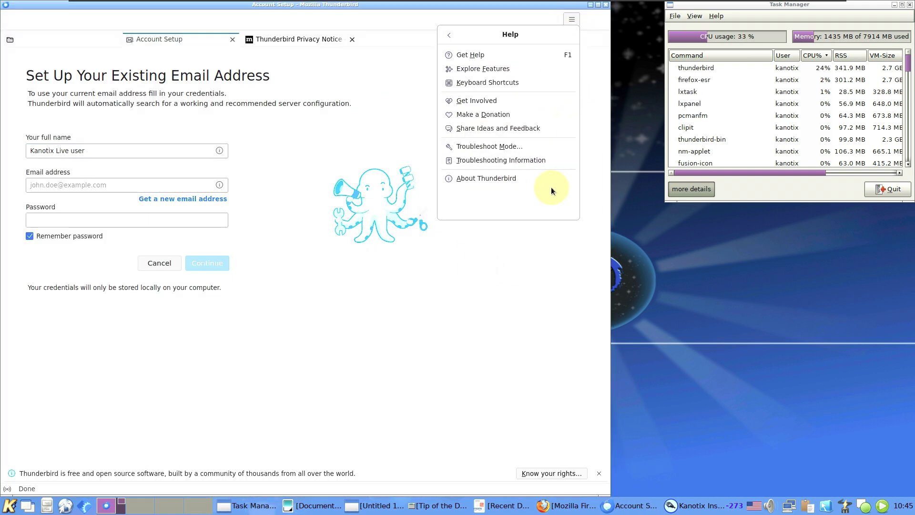
{"action": "left_click", "coordinate": [540, 176]}
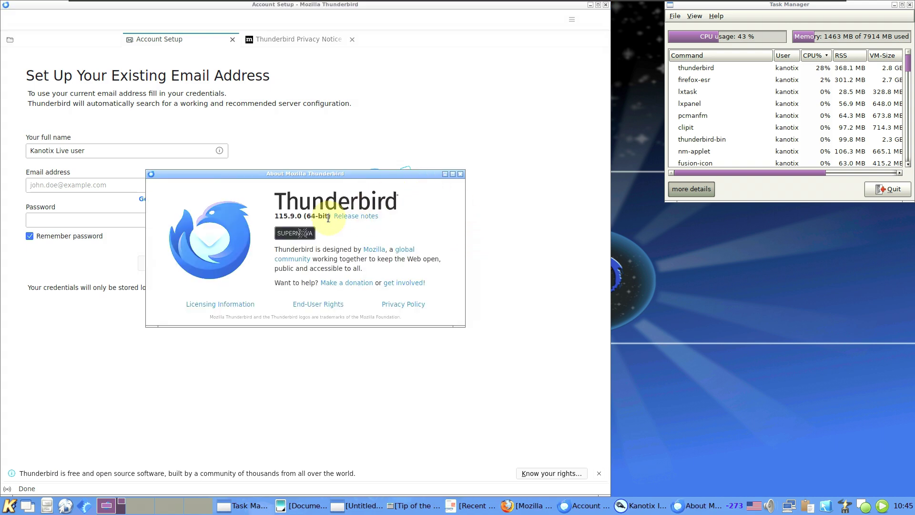
{"action": "left_click", "coordinate": [461, 174]}
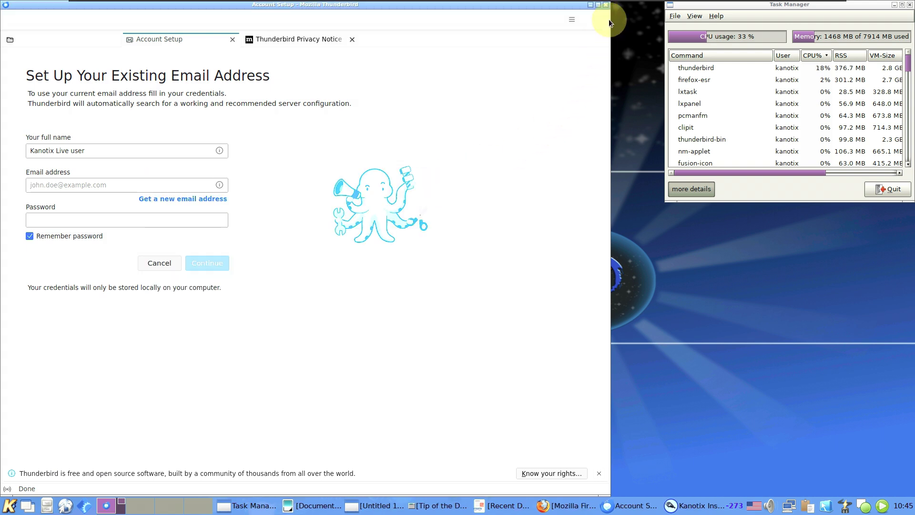
{"action": "left_click", "coordinate": [606, 5]}
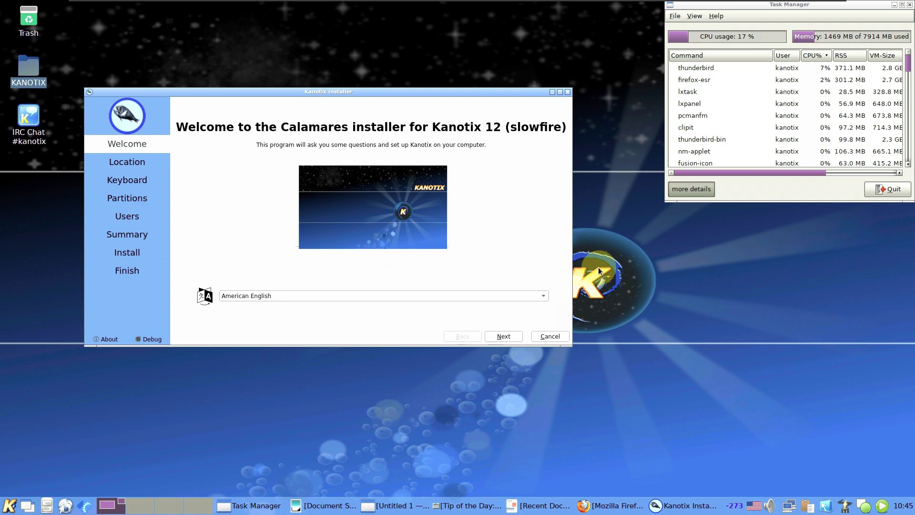
Step: Switch to Firefox and view its version information, and close both Firefox and the empty Document Viewer
{"action": "left_click", "coordinate": [615, 505]}
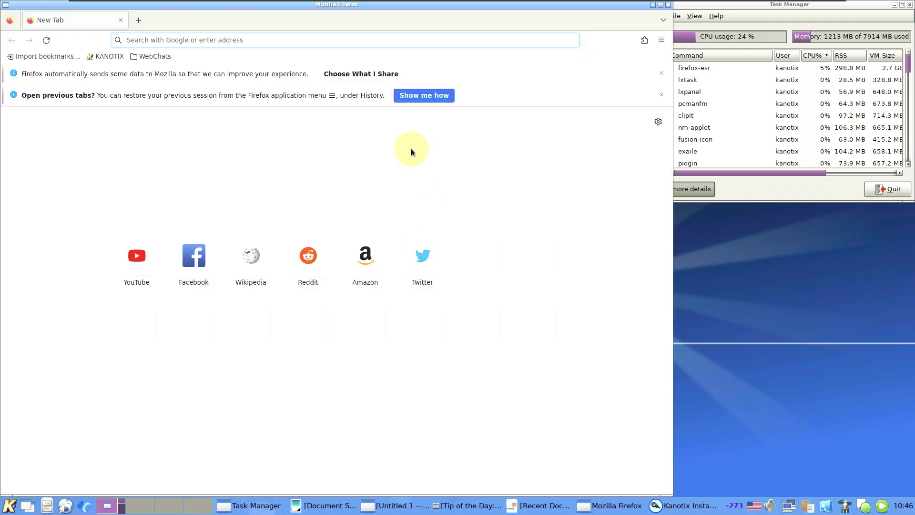
{"action": "left_click", "coordinate": [661, 41]}
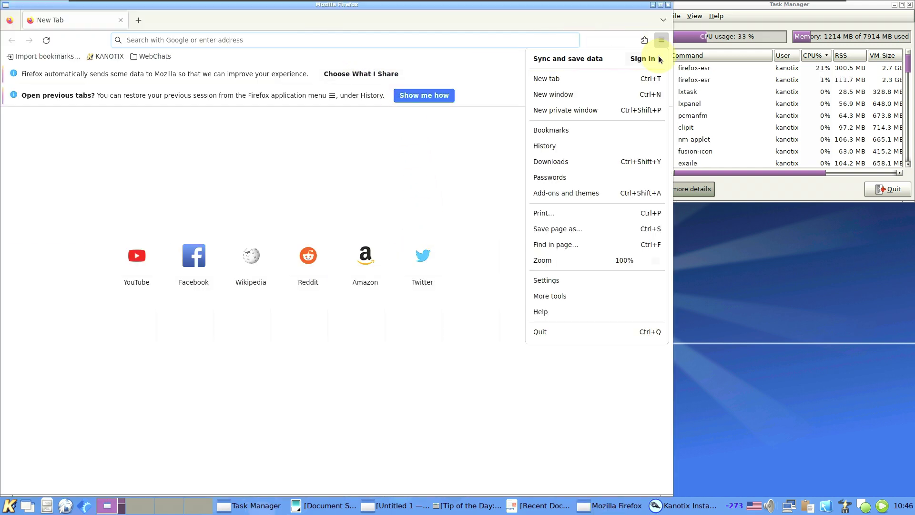
{"action": "left_click", "coordinate": [593, 310]}
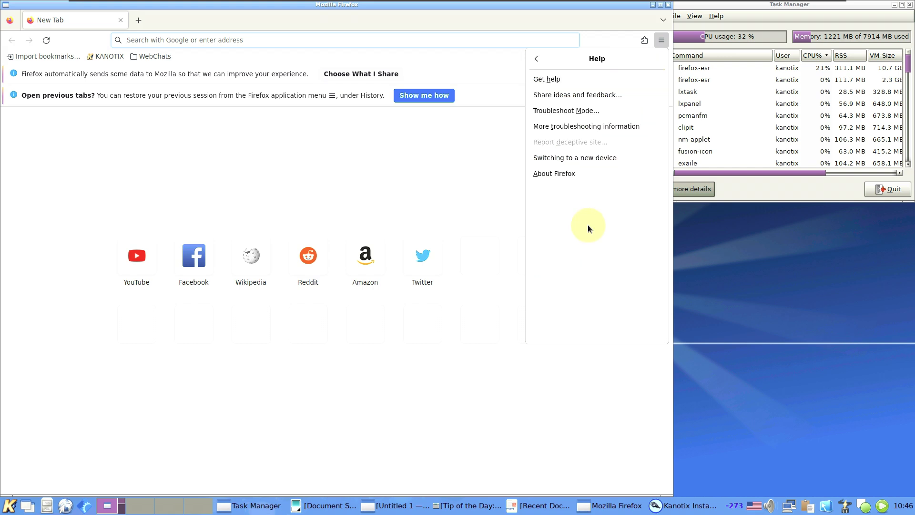
{"action": "left_click", "coordinate": [583, 175]}
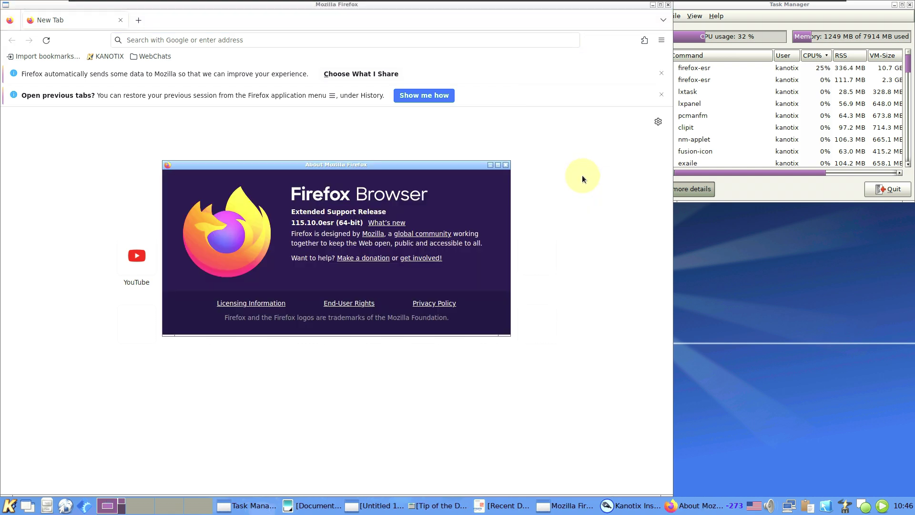
{"action": "left_click", "coordinate": [506, 165]}
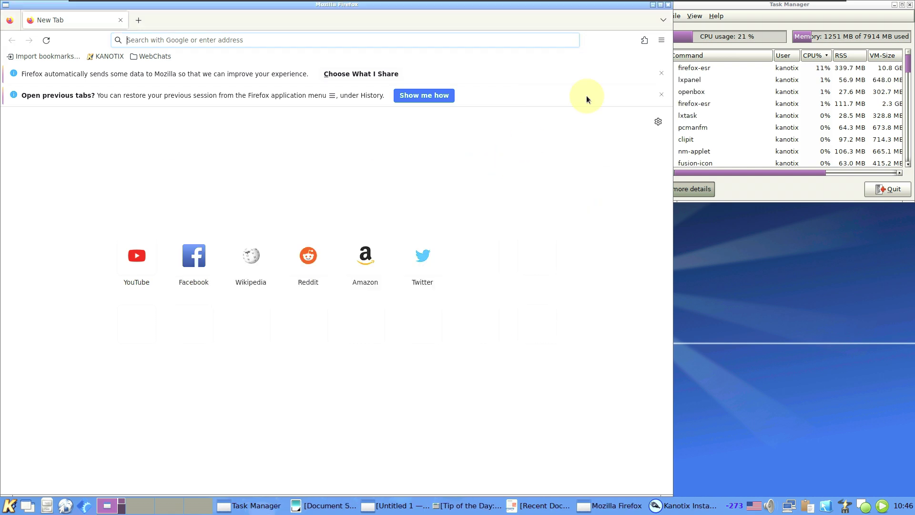
{"action": "left_click", "coordinate": [669, 5]}
{"action": "left_click", "coordinate": [548, 505]}
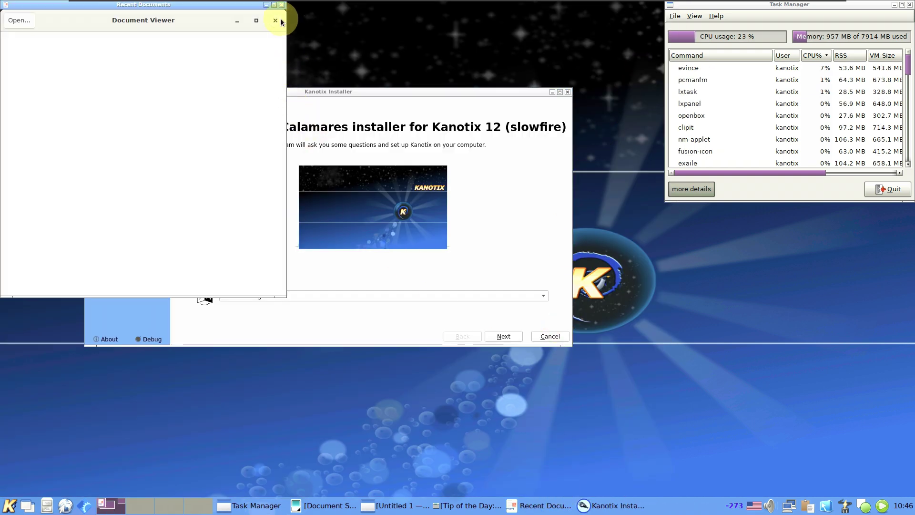
{"action": "left_click", "coordinate": [281, 21]}
Step: Switch to Document Scanner, view its About information and close the application
{"action": "left_click", "coordinate": [260, 510]}
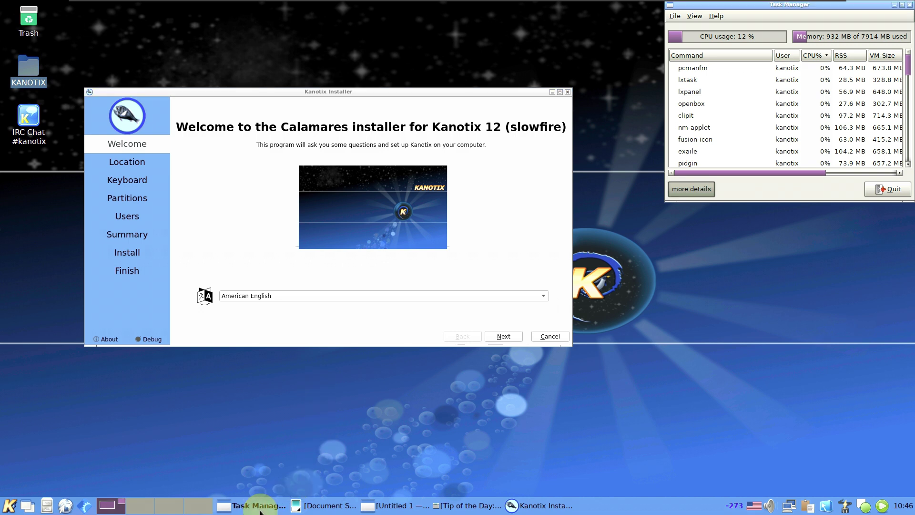
{"action": "left_click", "coordinate": [301, 505]}
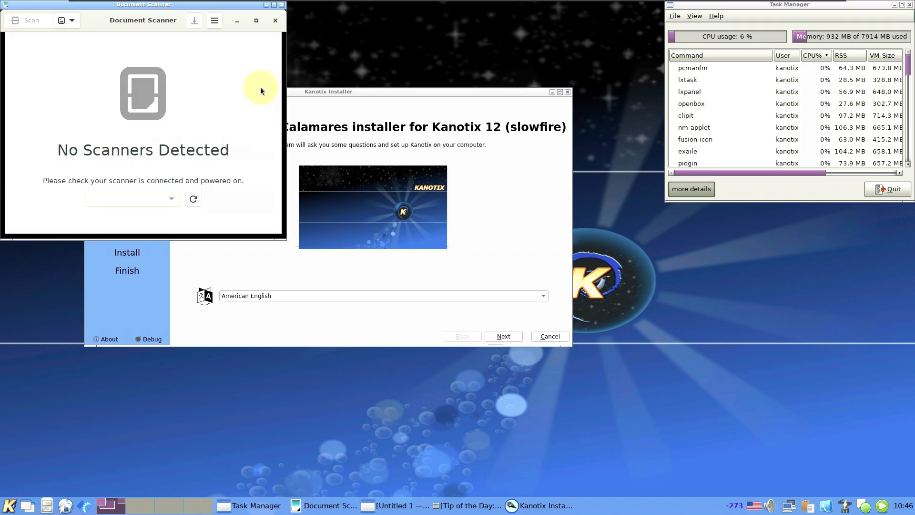
{"action": "left_click", "coordinate": [215, 21]}
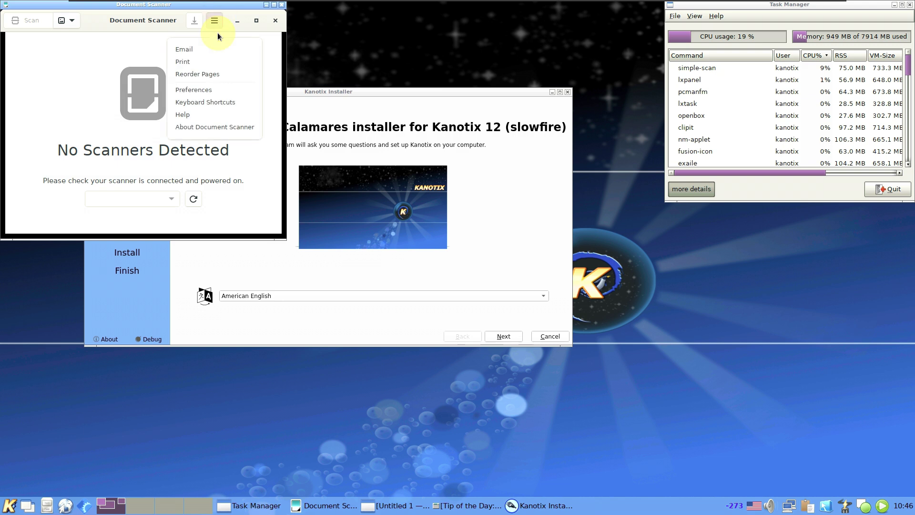
{"action": "left_click", "coordinate": [210, 125]}
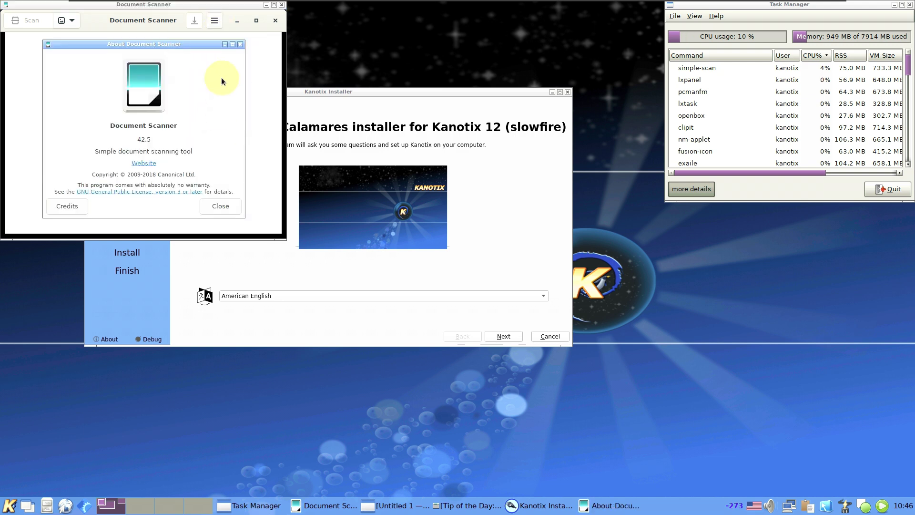
{"action": "left_click", "coordinate": [241, 44]}
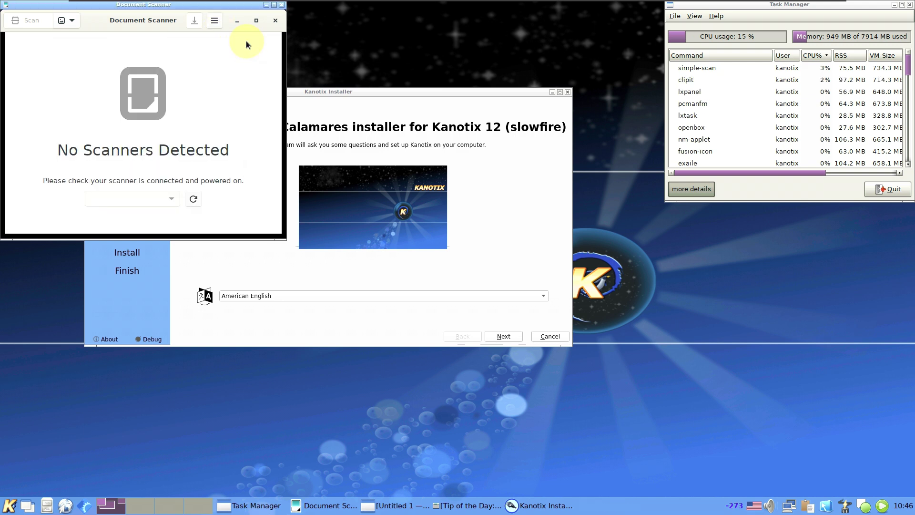
{"action": "left_click", "coordinate": [275, 21]}
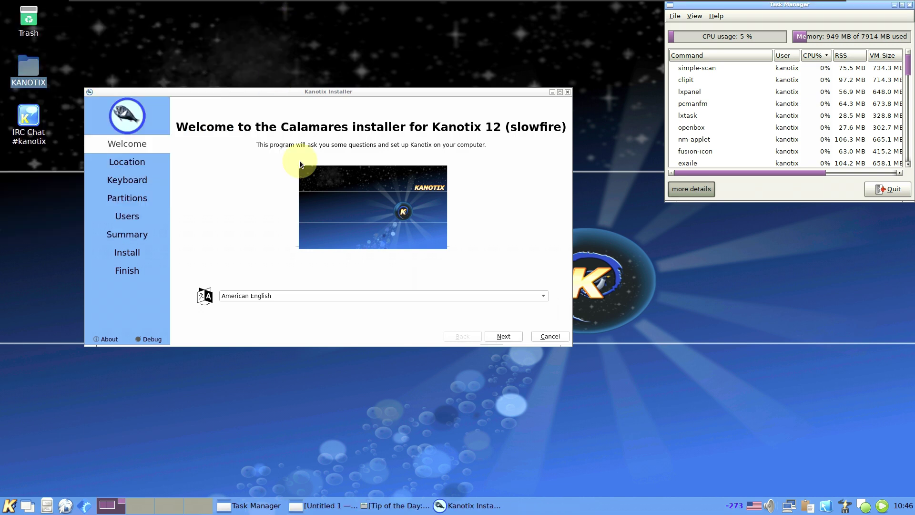
Step: Dismiss the Tip of the Day in LibreOffice Math, view the LibreOffice version information and close Math
{"action": "left_click", "coordinate": [407, 505]}
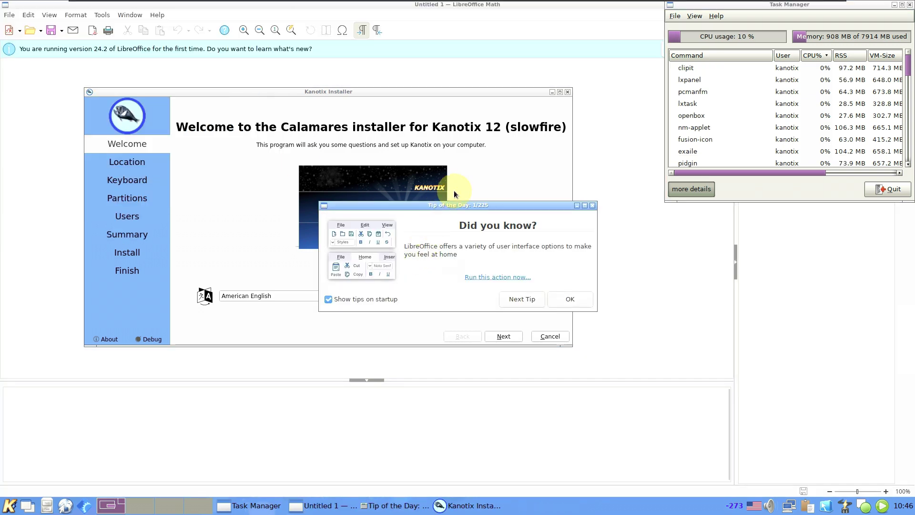
{"action": "left_click", "coordinate": [570, 302]}
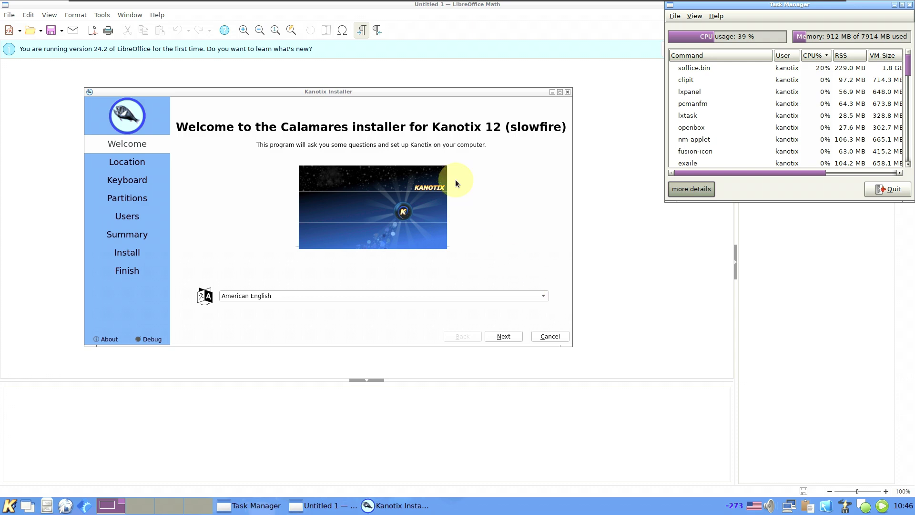
{"action": "left_click", "coordinate": [159, 14]}
{"action": "left_click", "coordinate": [196, 147]}
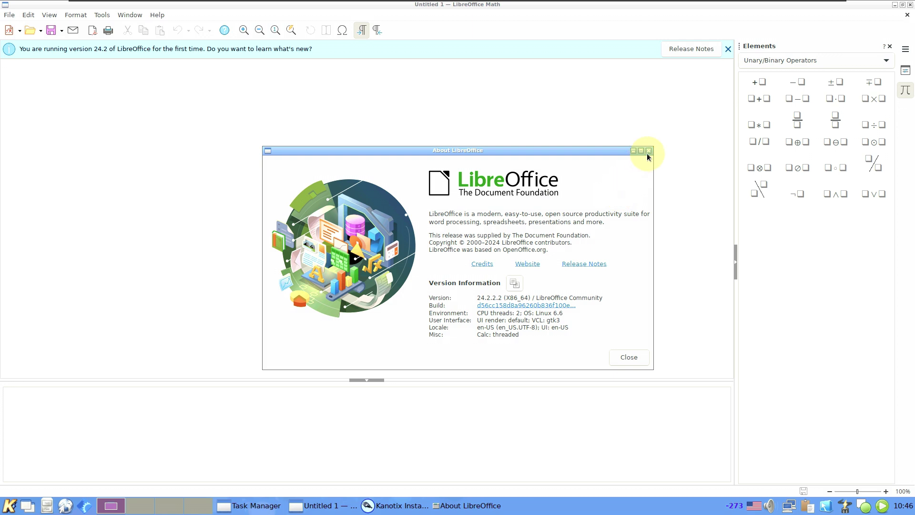
{"action": "left_click", "coordinate": [649, 150]}
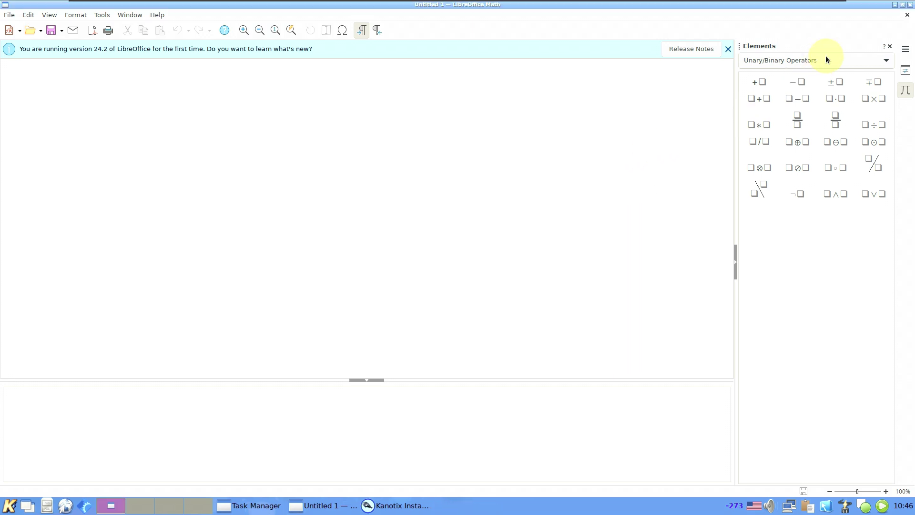
{"action": "left_click", "coordinate": [911, 4]}
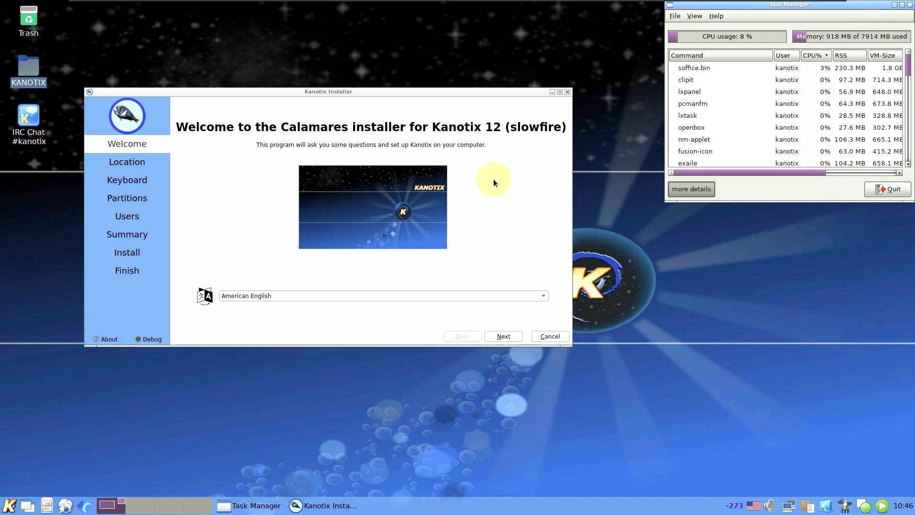
Step: View the About information of the Calamares installer in the Kanotix Installer and close it
{"action": "left_click", "coordinate": [295, 501]}
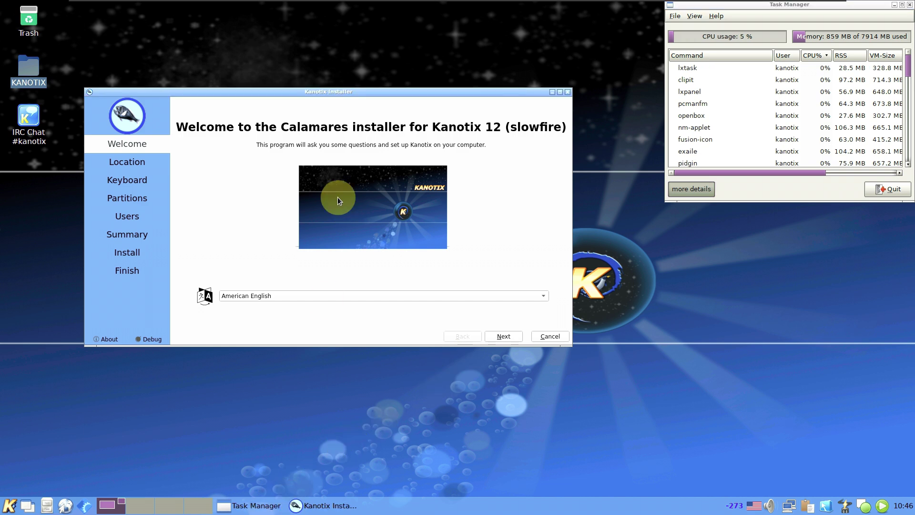
{"action": "left_click", "coordinate": [107, 341]}
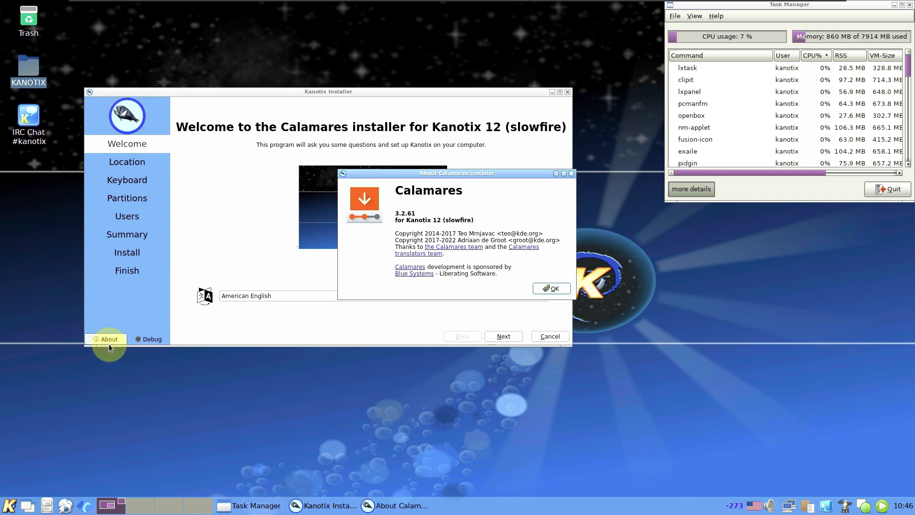
{"action": "left_click", "coordinate": [553, 289]}
Step: Move the Kanotix Installer closer to the desktop's upper-left corner and try to enlarge its window
{"action": "left_click_drag", "start_coordinate": [388, 91], "coordinate": [329, 21]}
{"action": "left_click_drag", "start_coordinate": [514, 275], "coordinate": [658, 429]}
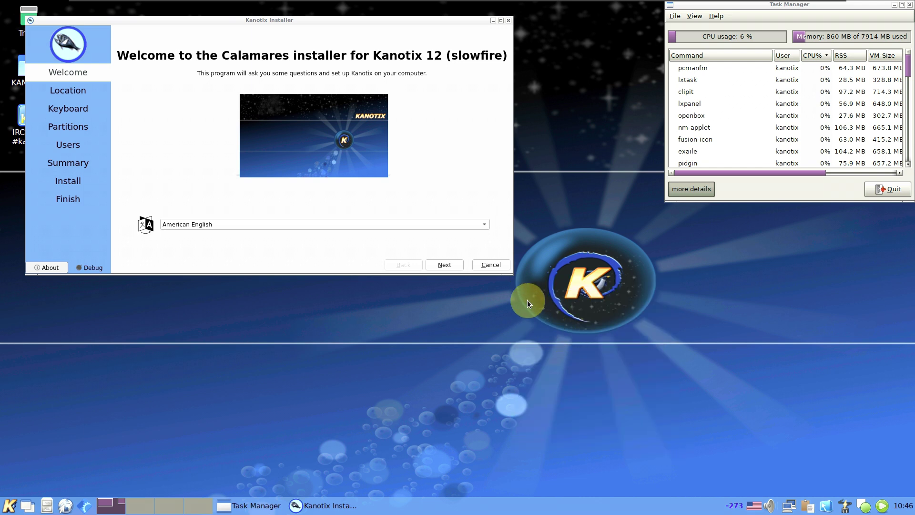
{"action": "left_click", "coordinate": [511, 275]}
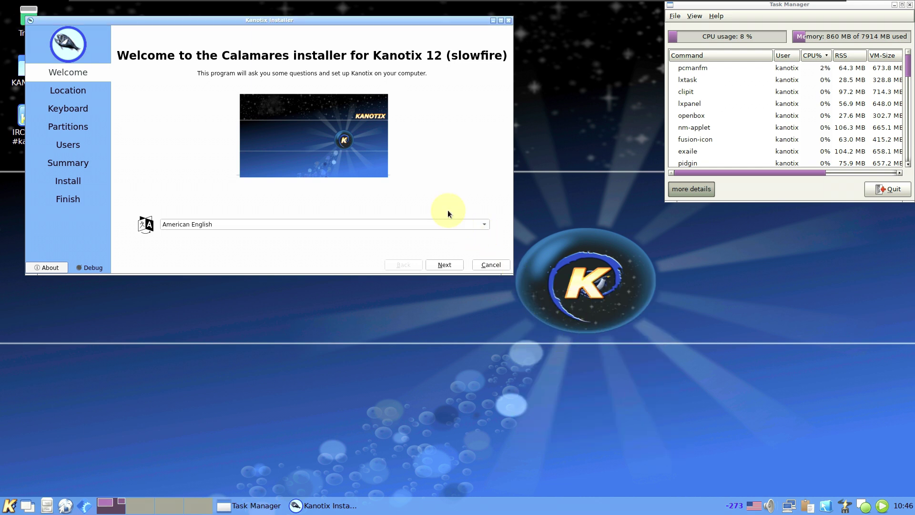
Step: Review the installer's available languages, keep American English and continue to the location settings
{"action": "left_click", "coordinate": [429, 228]}
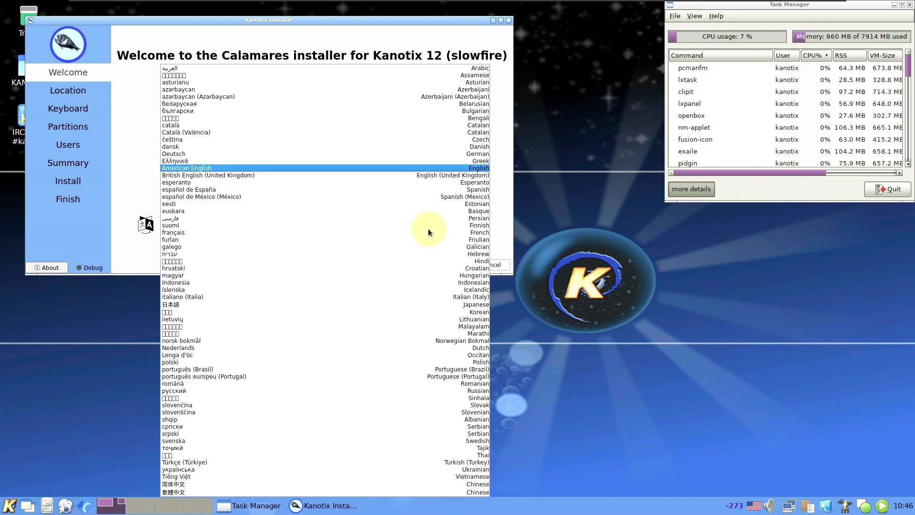
{"action": "left_click", "coordinate": [150, 130]}
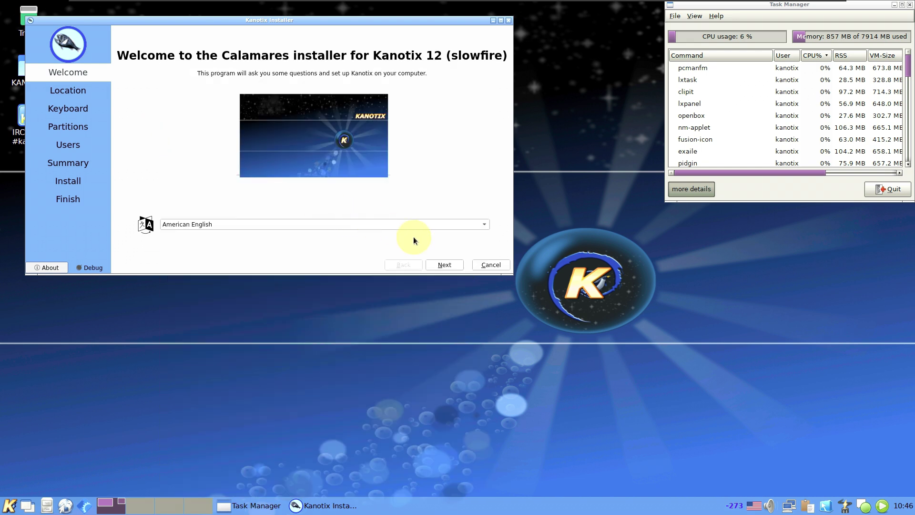
{"action": "left_click", "coordinate": [445, 266]}
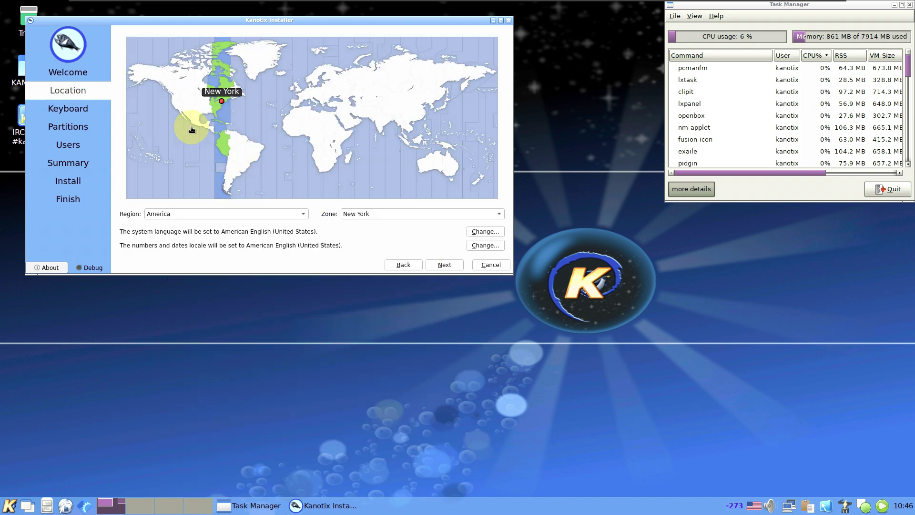
Step: Set the time zone to America/Los Angeles, check the system language and the numbers and dates locale options, and continue to the keyboard settings
{"action": "left_click", "coordinate": [170, 109]}
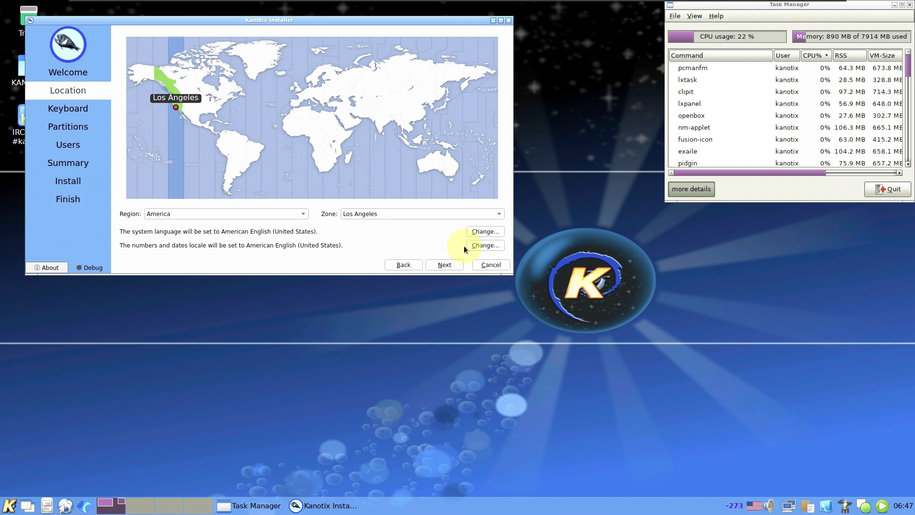
{"action": "left_click", "coordinate": [475, 231]}
{"action": "left_click", "coordinate": [328, 202]}
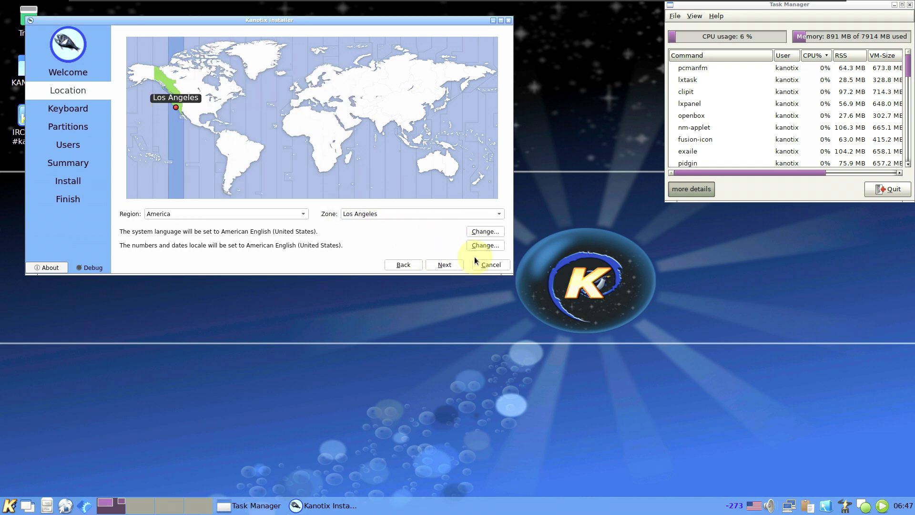
{"action": "left_click", "coordinate": [482, 245]}
{"action": "left_click", "coordinate": [333, 202]}
{"action": "left_click", "coordinate": [443, 257]}
Step: Set the keyboard model to Dell and continue to the partition settings
{"action": "left_click", "coordinate": [318, 142]}
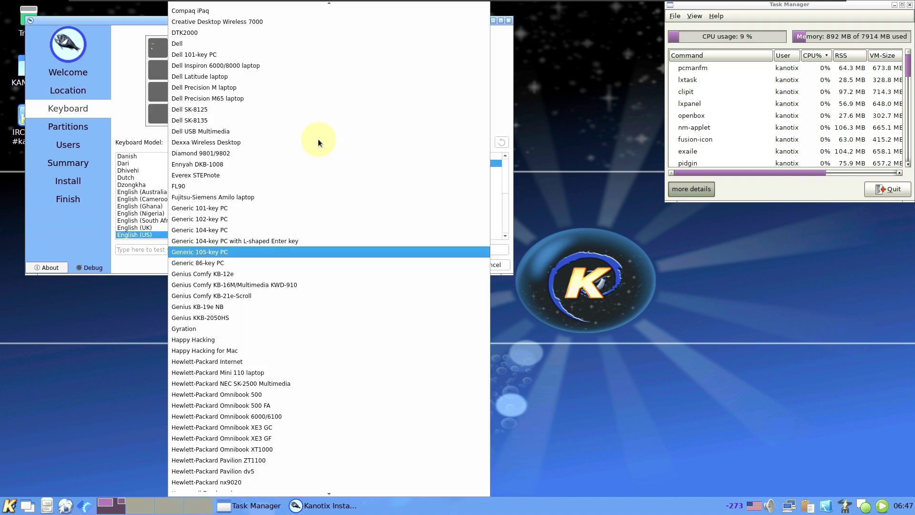
{"action": "left_click", "coordinate": [204, 44]}
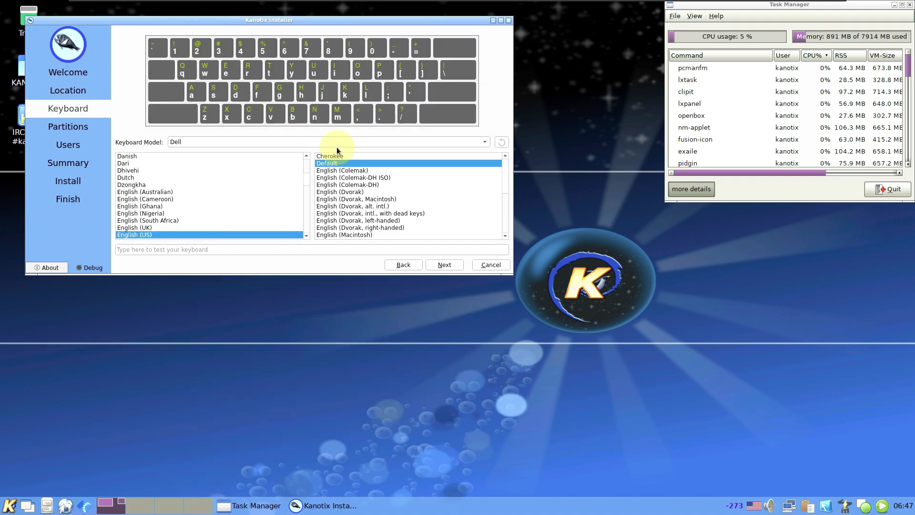
{"action": "left_click", "coordinate": [437, 266]}
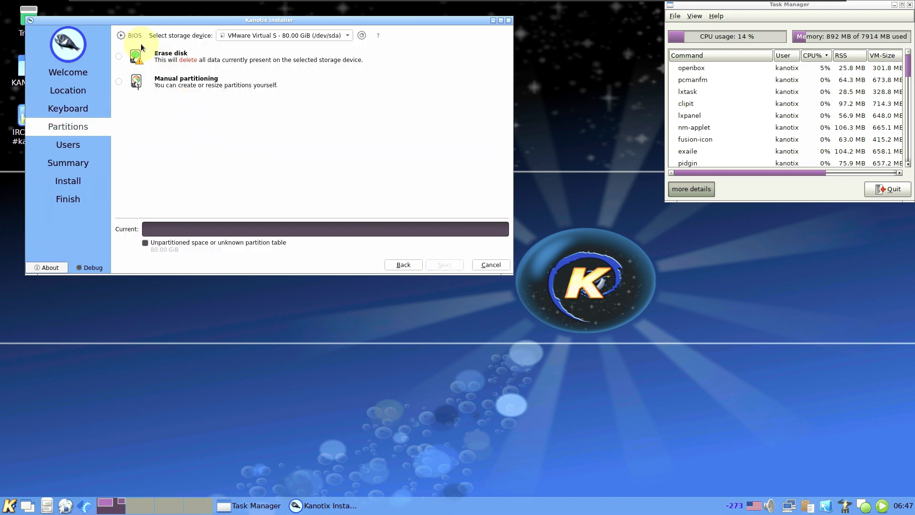
Step: Choose to erase the disk without encryption, review the boot loader locations while keeping the Master Boot Record, and continue to the user settings
{"action": "left_click", "coordinate": [119, 56]}
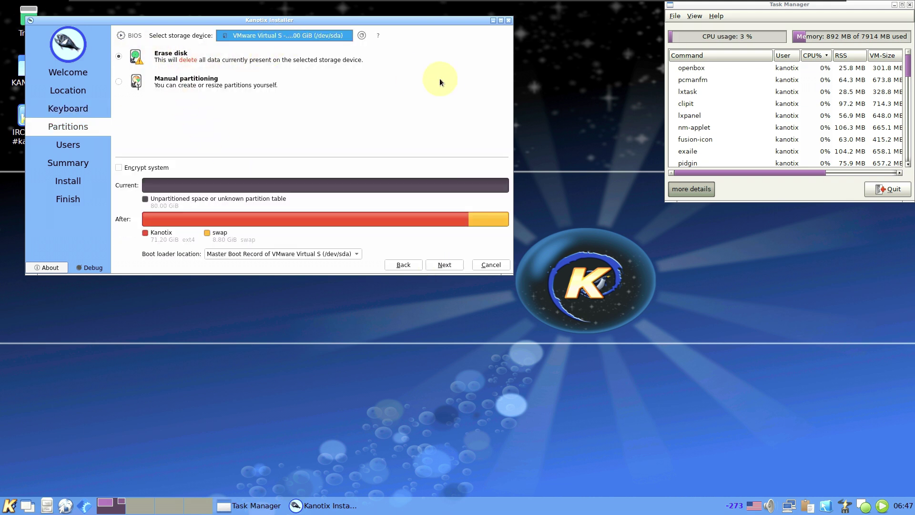
{"action": "left_click", "coordinate": [156, 169]}
{"action": "left_click", "coordinate": [156, 169]}
{"action": "left_click", "coordinate": [278, 254]}
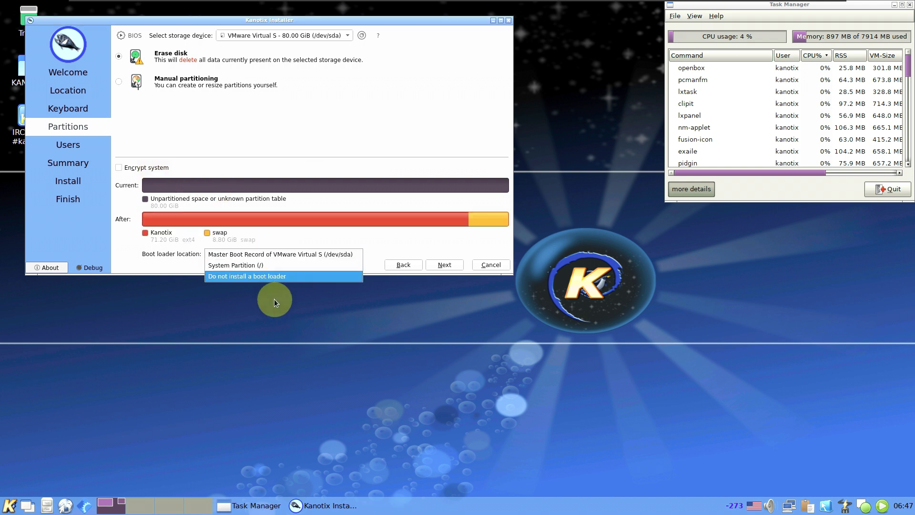
{"action": "left_click", "coordinate": [443, 265]}
{"action": "left_click", "coordinate": [444, 264]}
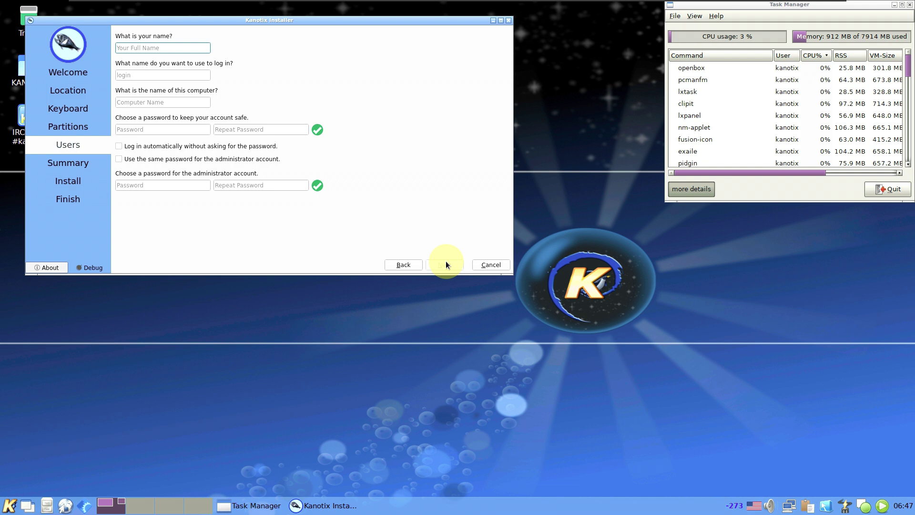
Step: Enable automatic login and the shared administrator password, and set the full name to 9to5linux
{"action": "left_click", "coordinate": [170, 160]}
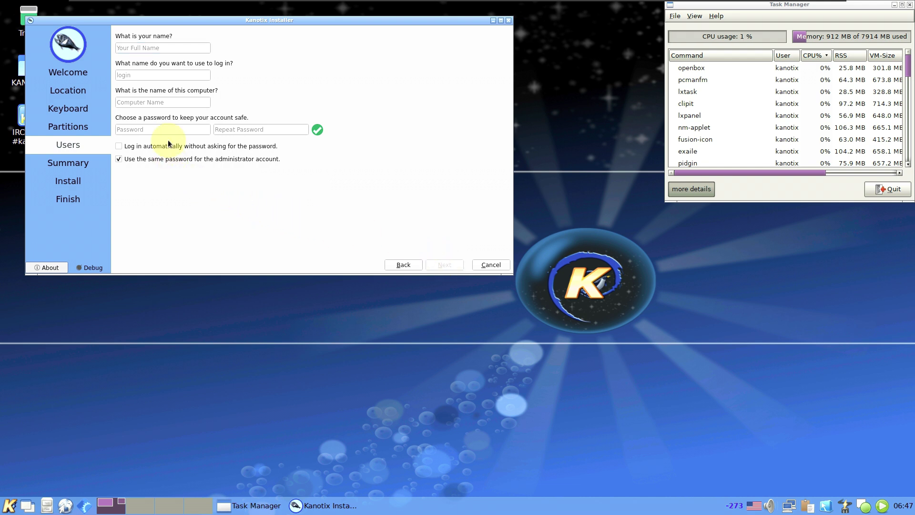
{"action": "left_click", "coordinate": [170, 145]}
{"action": "left_click", "coordinate": [169, 48]}
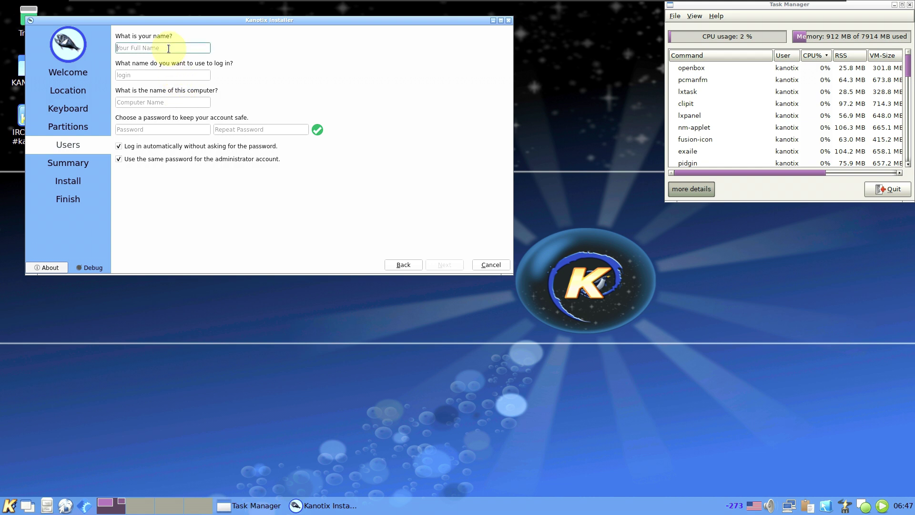
{"action": "type", "text": "9to5linux"}
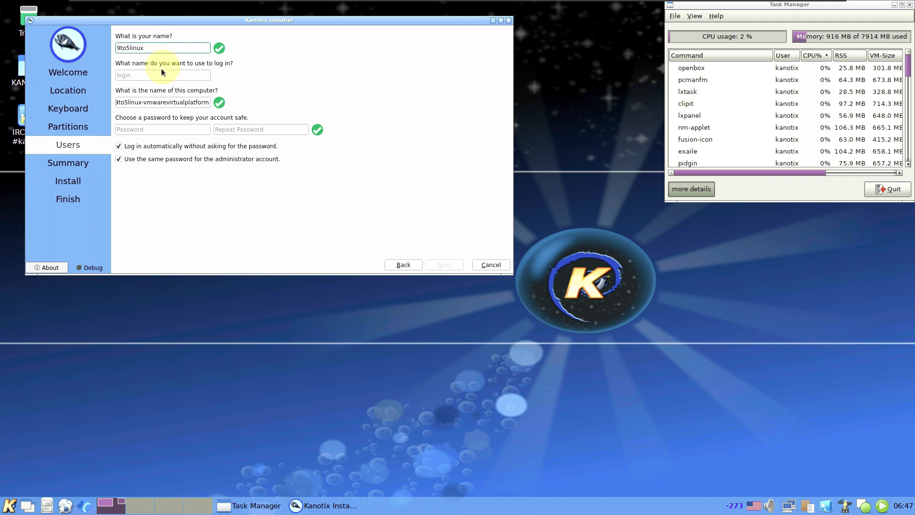
Step: Set the login name to runboxing and shorten the computer name to 9to5linux
{"action": "left_click", "coordinate": [160, 80]}
{"action": "type", "text": "runboxing"}
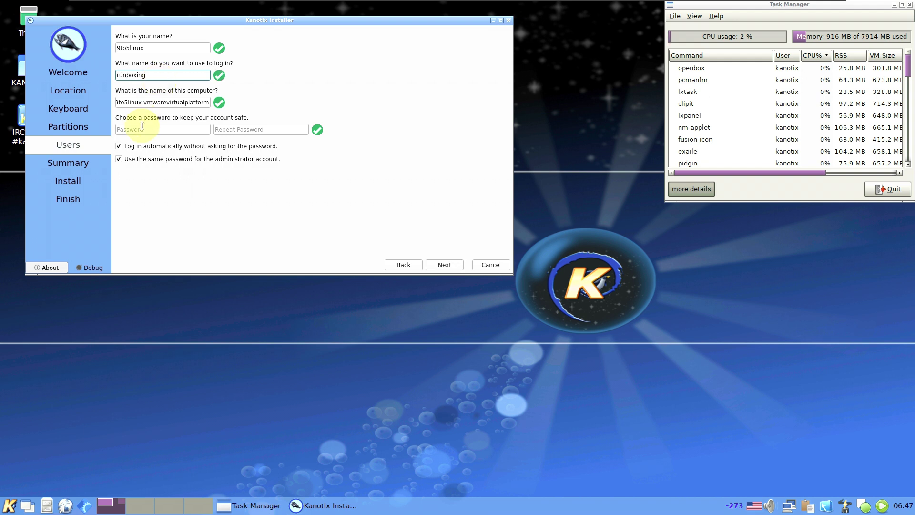
{"action": "left_click_drag", "start_coordinate": [142, 103], "coordinate": [276, 110]}
{"action": "key", "text": "BackSpace"}
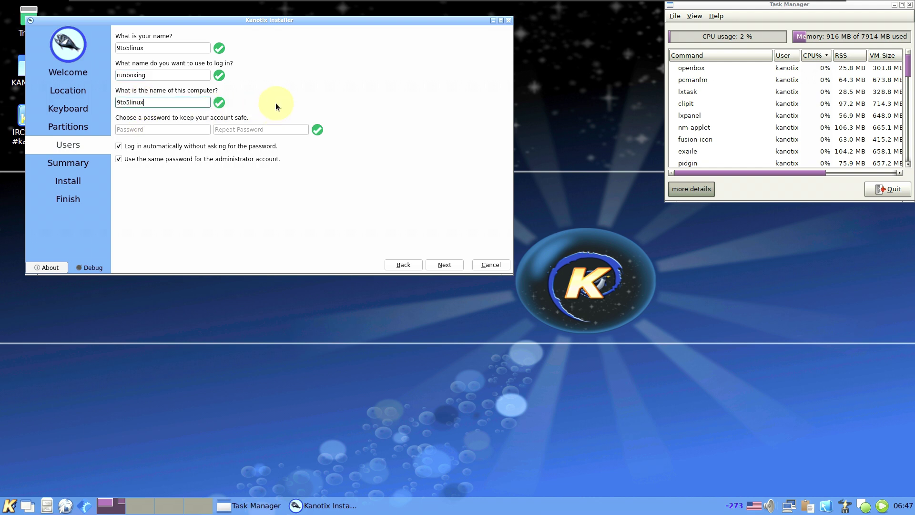
Step: Enter and repeat the account password, and turn off automatic login while keeping the same password for the administrator account
{"action": "left_click", "coordinate": [164, 128]}
{"action": "type", "text": "••"}
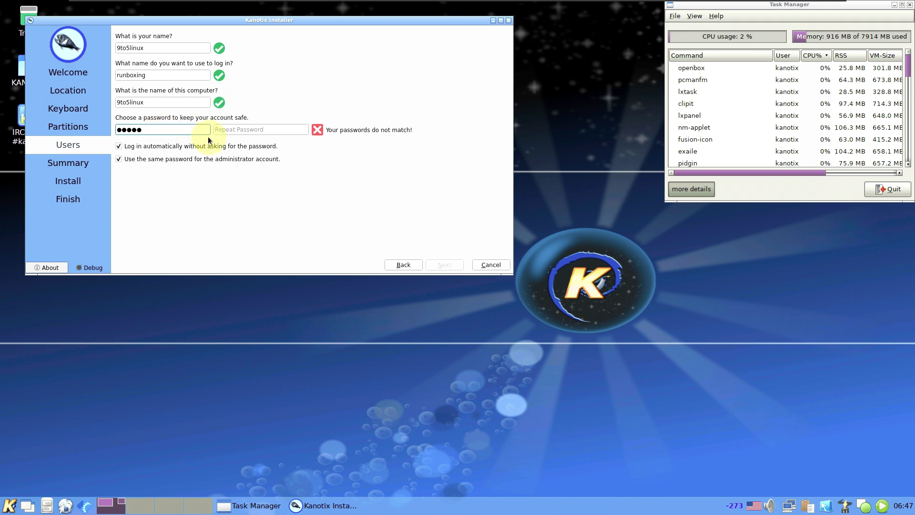
{"action": "left_click", "coordinate": [228, 128]}
{"action": "type", "text": "•••••"}
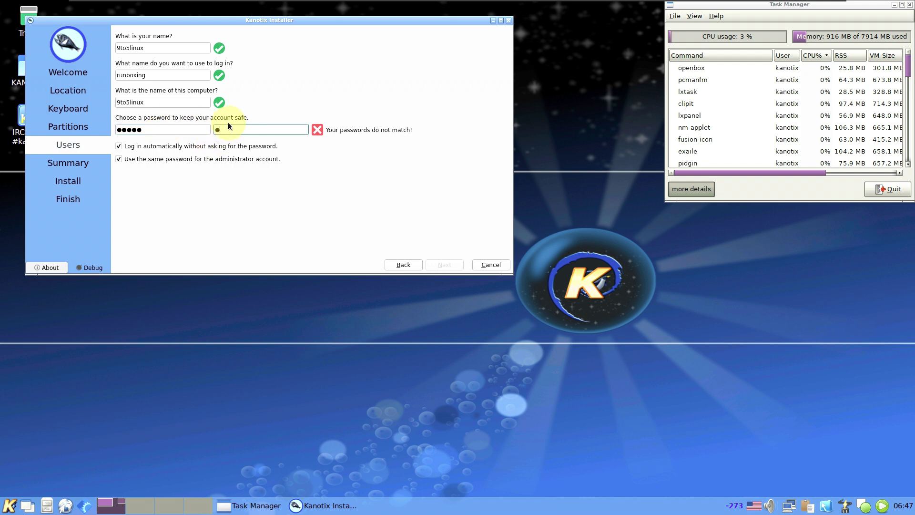
{"action": "left_click", "coordinate": [174, 147]}
{"action": "left_click", "coordinate": [171, 161]}
{"action": "left_click", "coordinate": [173, 158]}
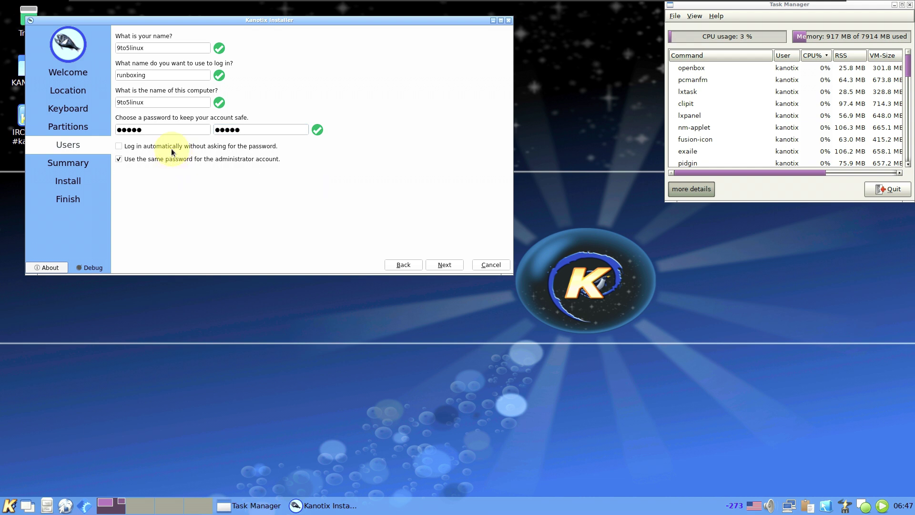
Step: Continue to the installation summary, then cancel the Kanotix setup and confirm the cancellation
{"action": "left_click", "coordinate": [445, 265]}
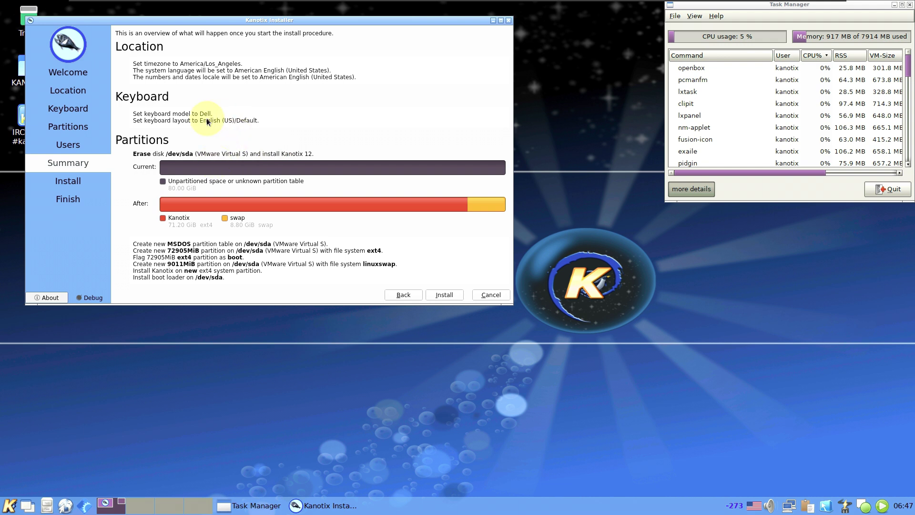
{"action": "left_click", "coordinate": [489, 298]}
{"action": "left_click", "coordinate": [309, 164]}
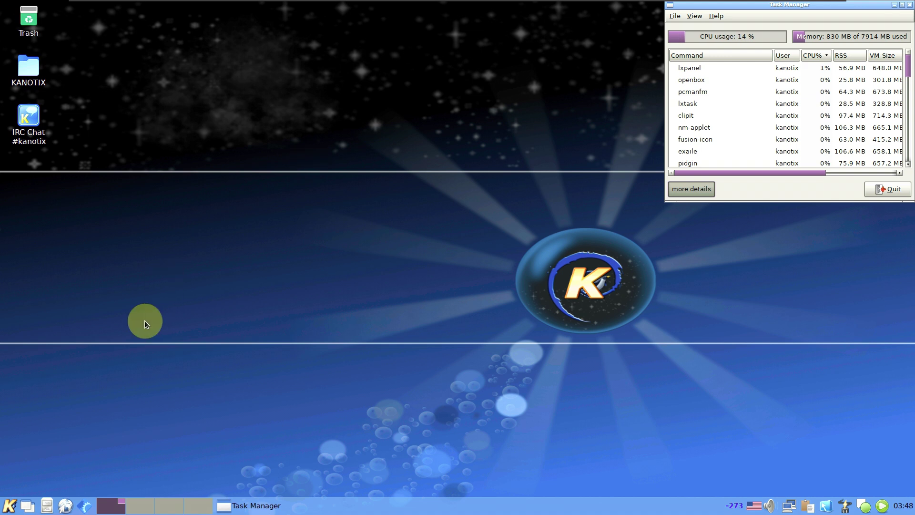
Step: Browse the application menu categories and log out of the LXDE Kanotix session
{"action": "left_click", "coordinate": [9, 505]}
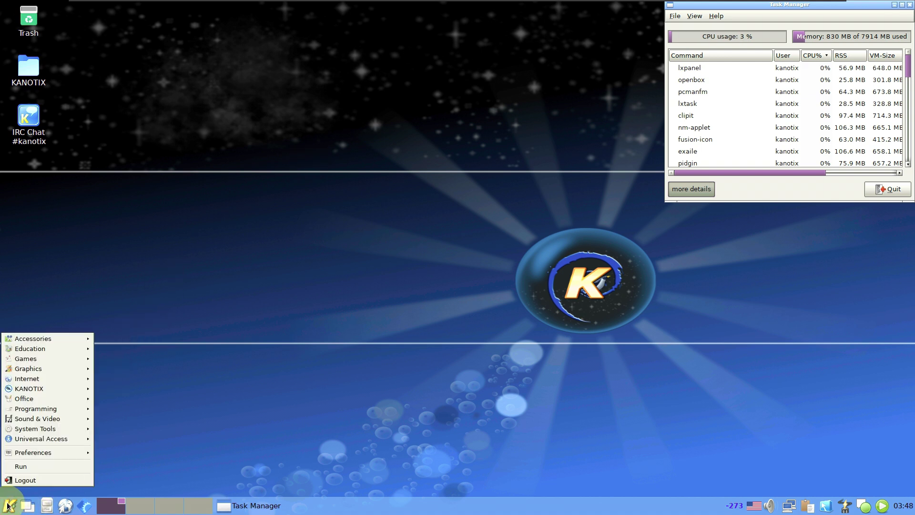
{"action": "mouse_move", "coordinate": [49, 339]}
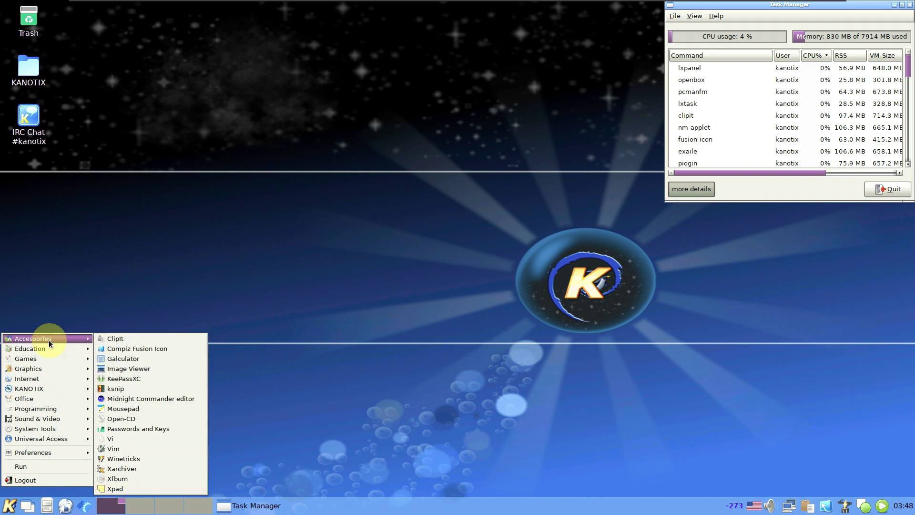
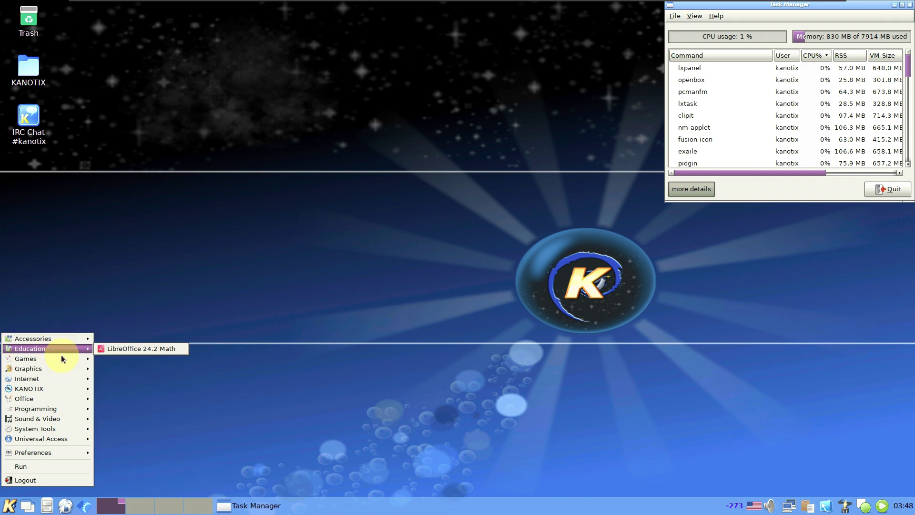
{"action": "mouse_move", "coordinate": [64, 366]}
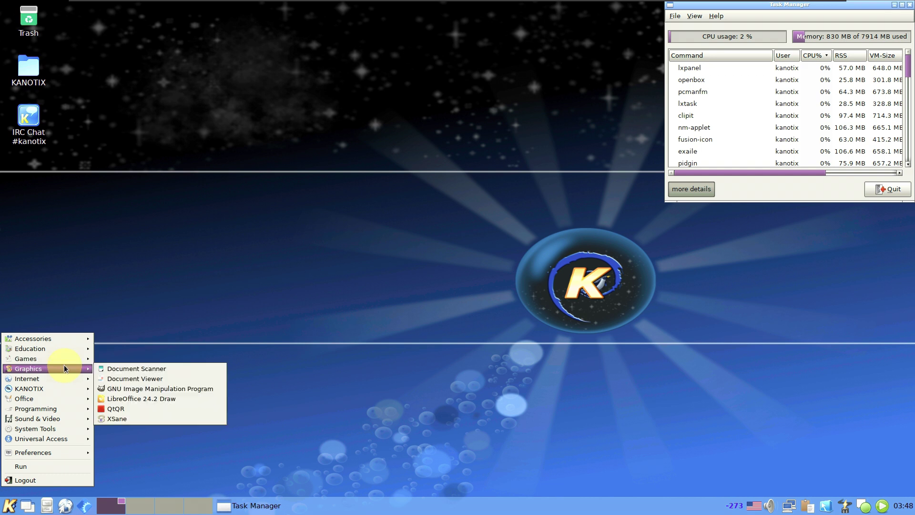
{"action": "mouse_move", "coordinate": [67, 393]}
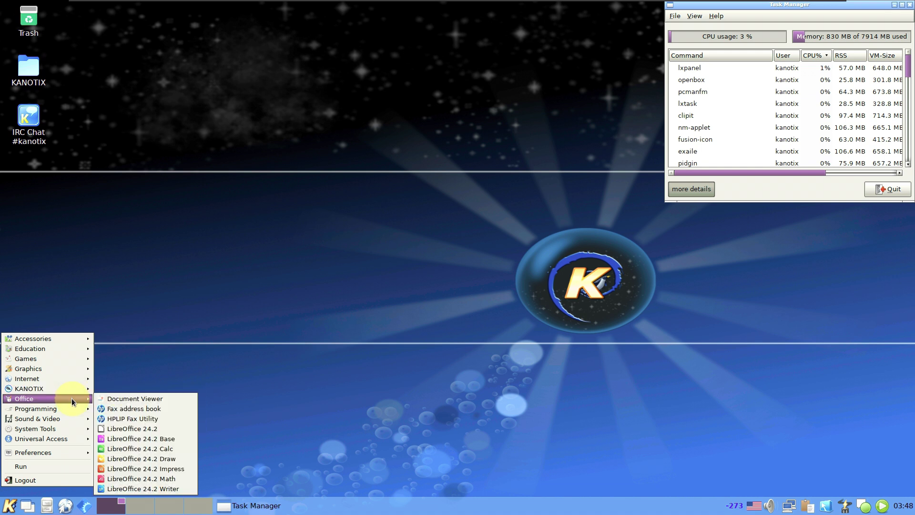
{"action": "mouse_move", "coordinate": [75, 418]}
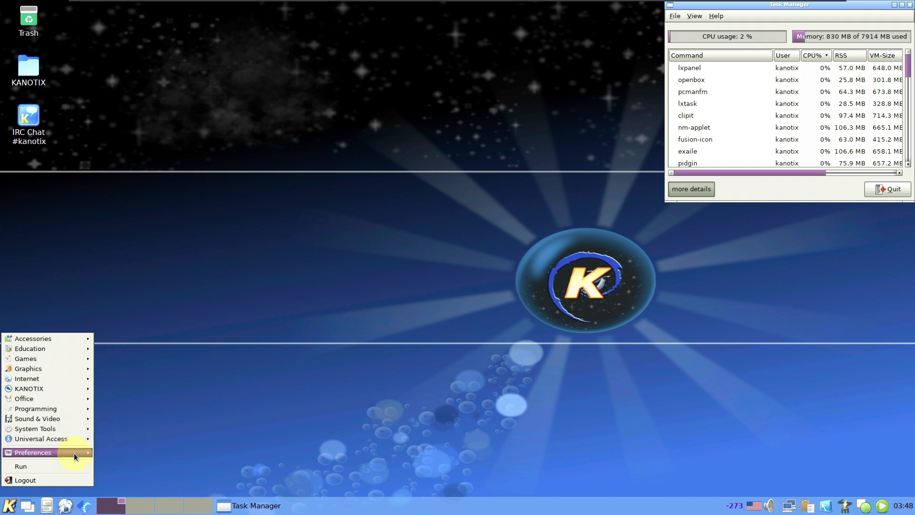
{"action": "left_click", "coordinate": [76, 480]}
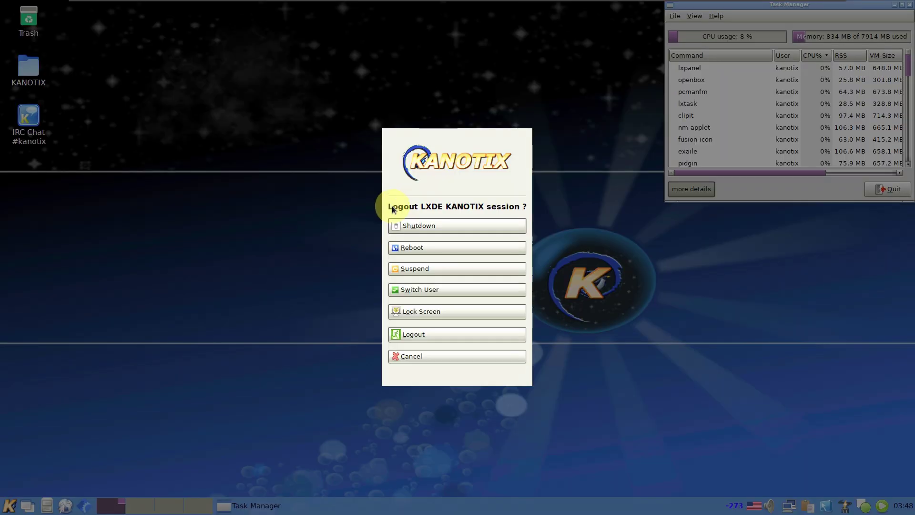
{"action": "left_click", "coordinate": [422, 334]}
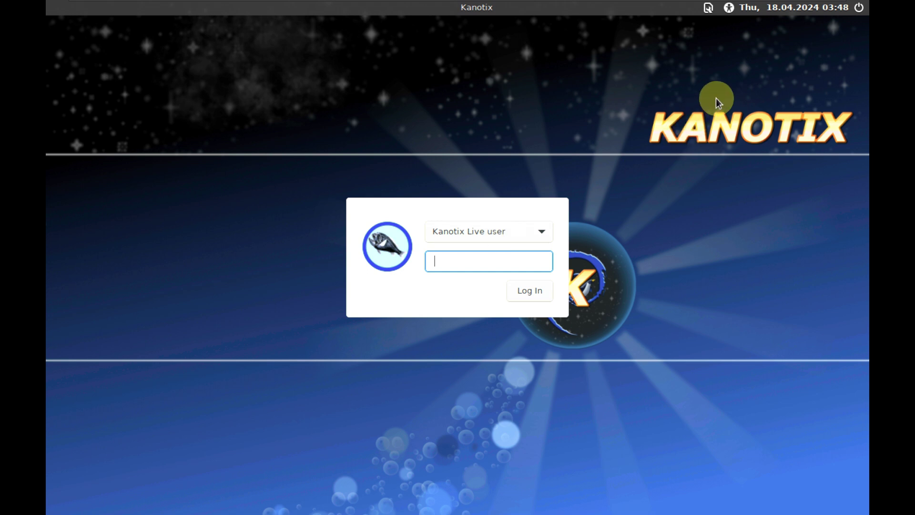
Step: View the desktop session choices and the accessibility options on the login screen
{"action": "left_click", "coordinate": [710, 7]}
{"action": "mouse_move", "coordinate": [709, 7]}
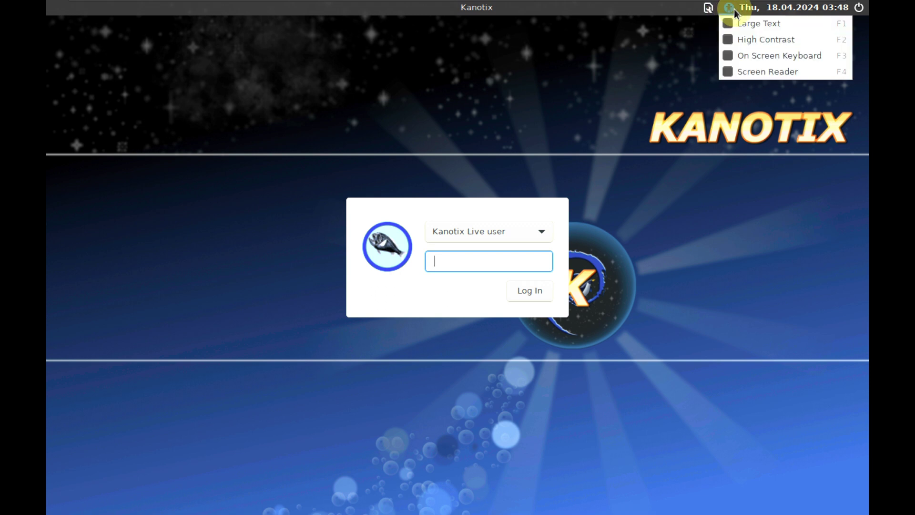
{"action": "key", "text": "Num_Lock"}
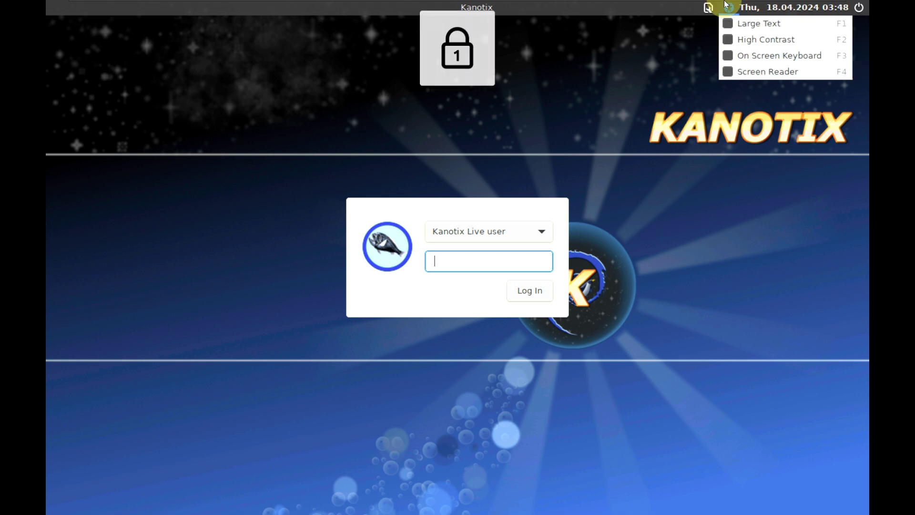
Step: Shut down the computer from the login screen and confirm the shutdown
{"action": "mouse_move", "coordinate": [859, 8]}
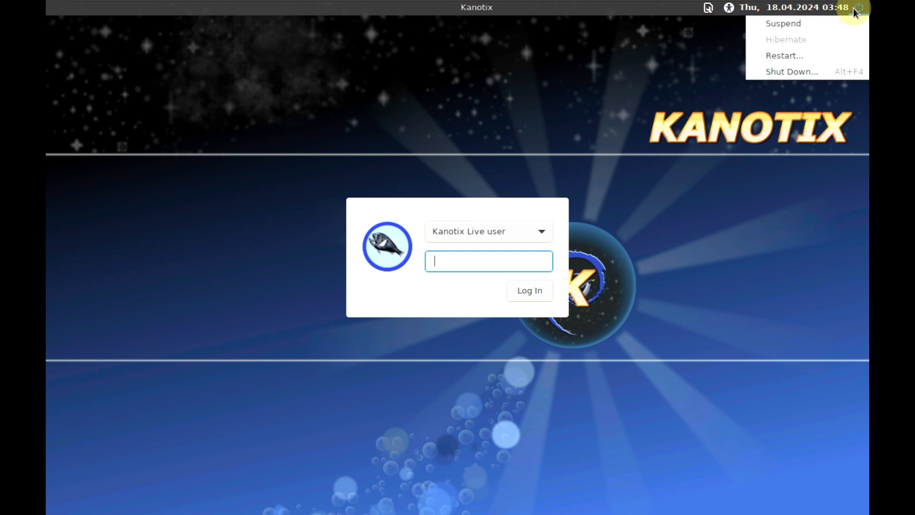
{"action": "left_click", "coordinate": [793, 75]}
{"action": "left_click", "coordinate": [586, 291]}
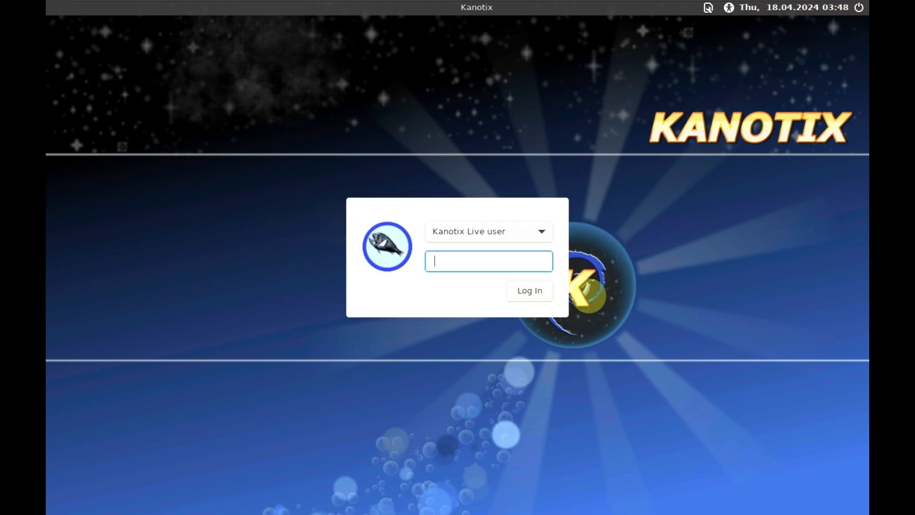